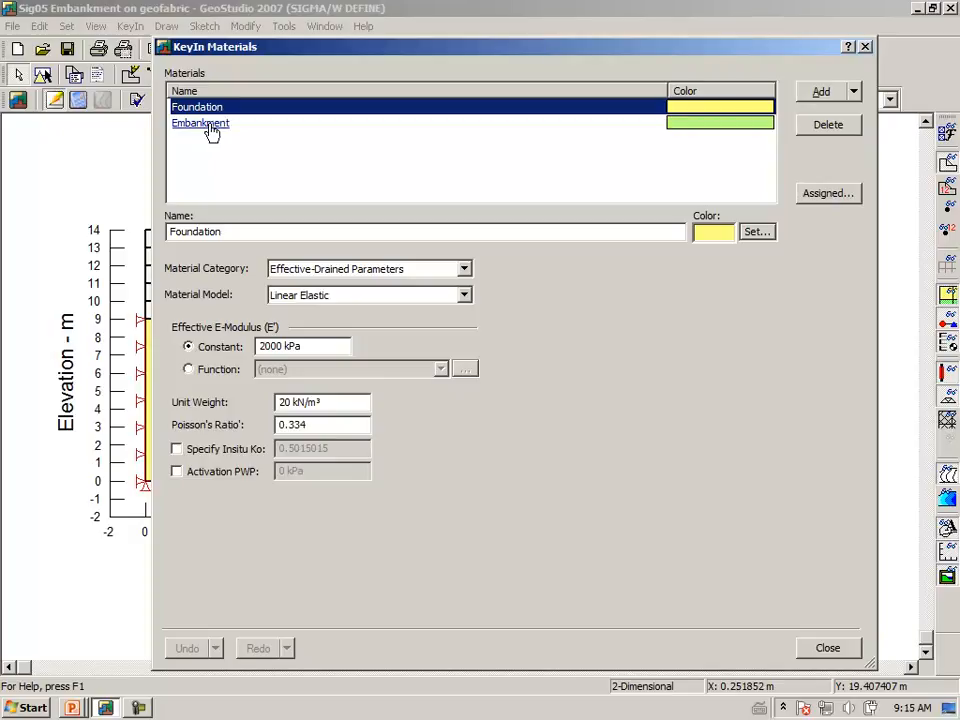
Close the material definitions and examine the Geo-fabric structural beam's E-modulus, cross-sectional area, moment of inertia and tension/compression options.
click(827, 648)
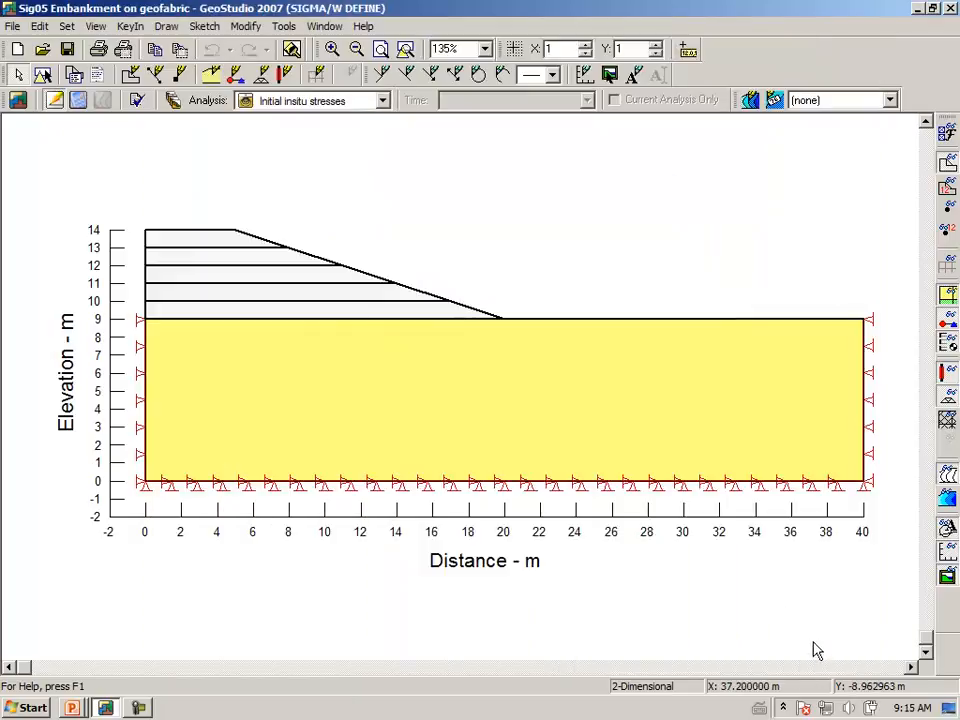
click(131, 27)
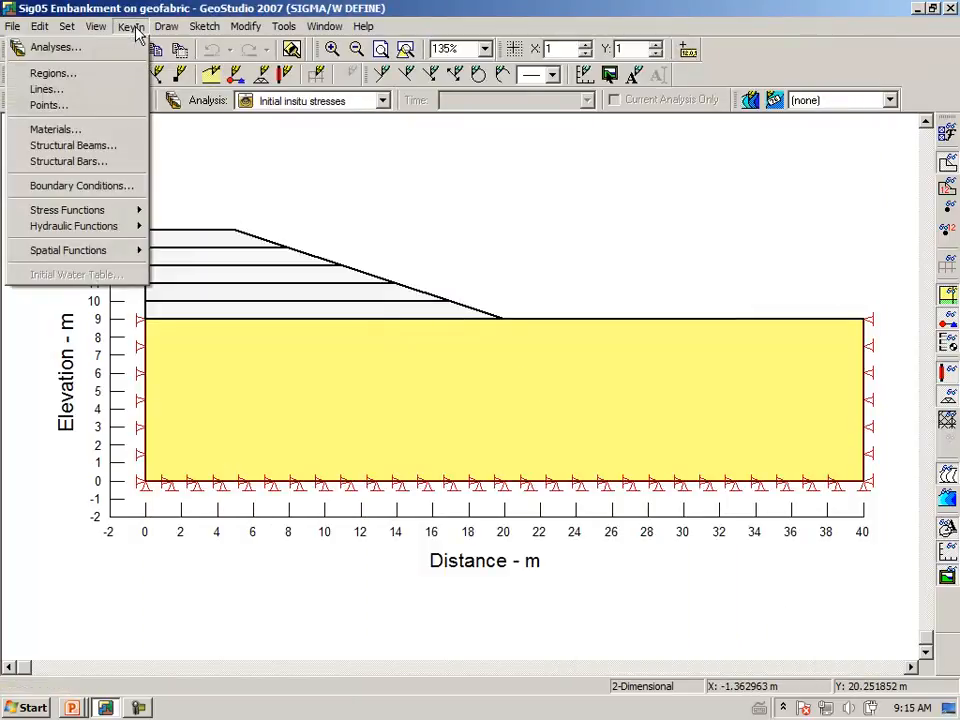
click(93, 146)
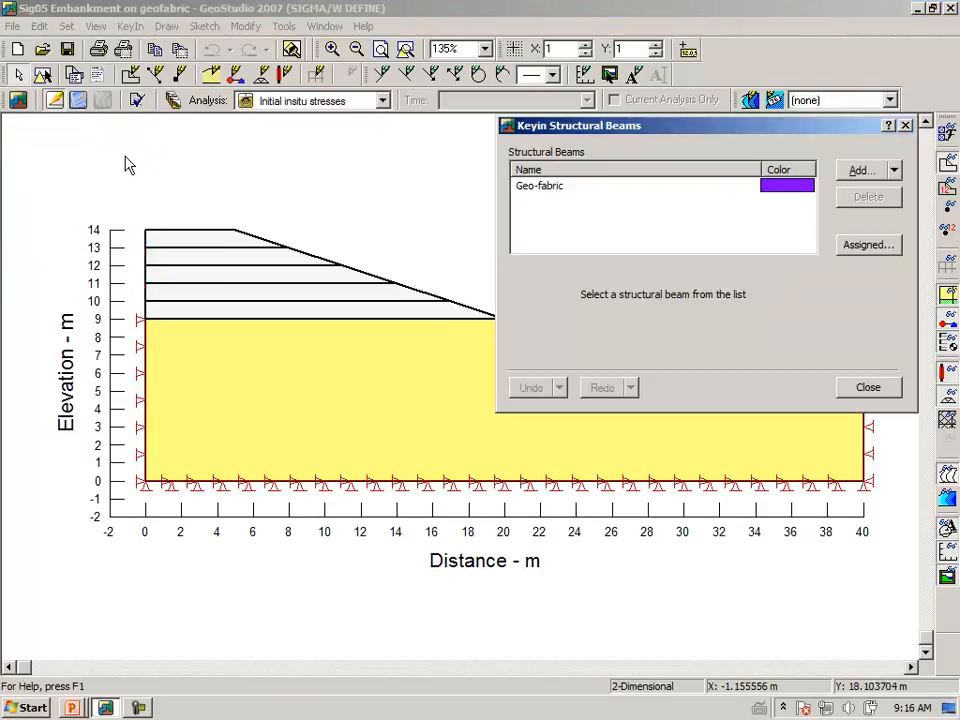
click(538, 188)
drag(709, 136, 426, 199)
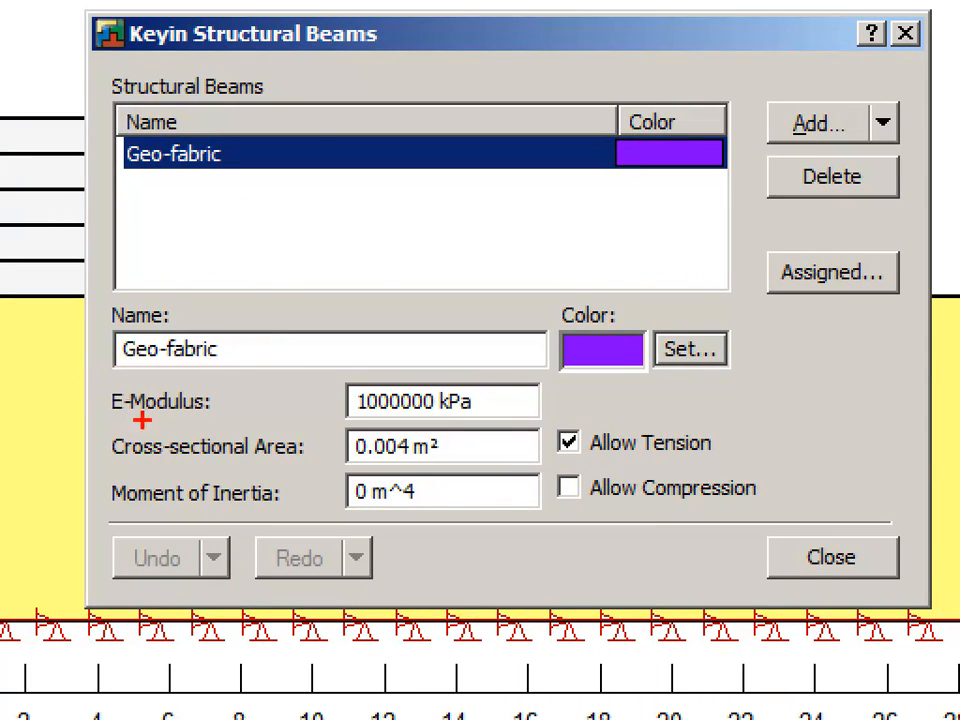
drag(376, 428, 458, 427)
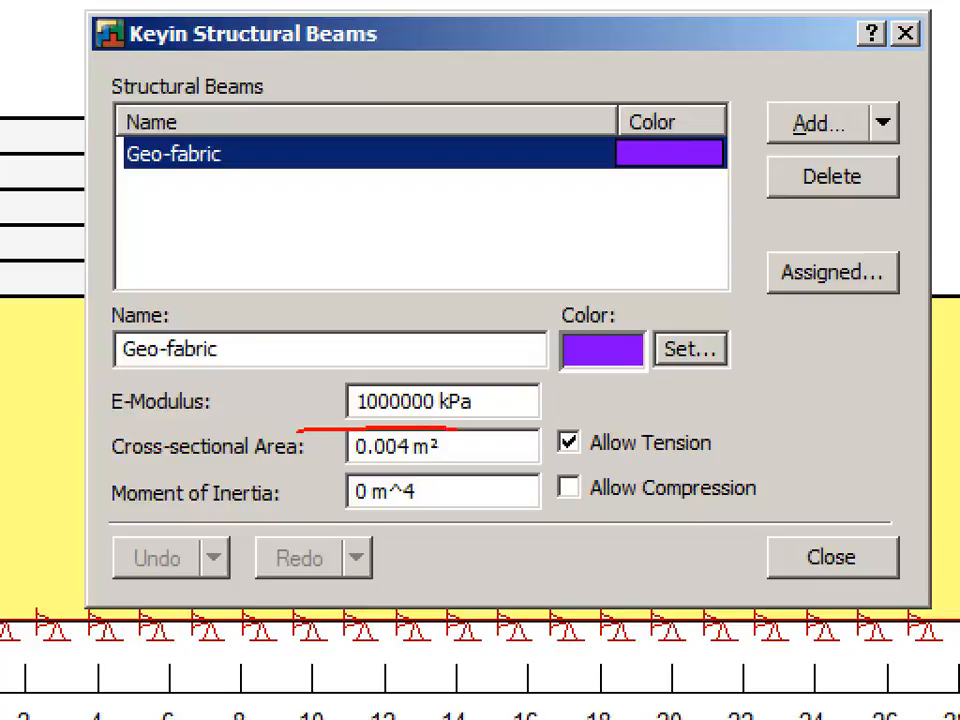
mouse_move(436, 374)
mouse_down()
mouse_move(314, 385)
mouse_move(306, 405)
mouse_up()
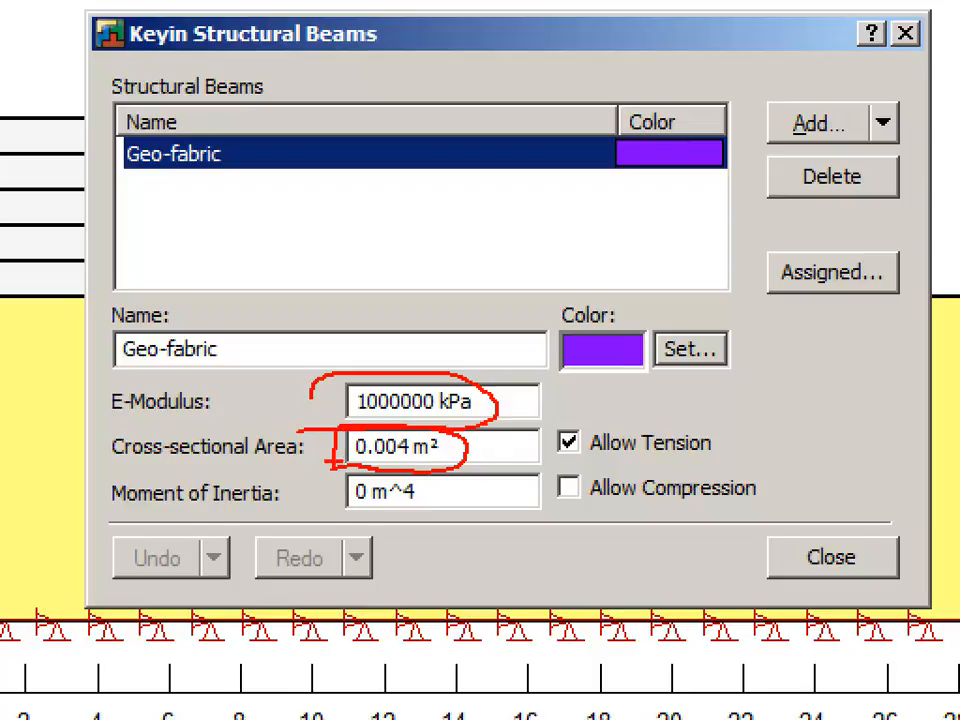
drag(115, 507, 323, 517)
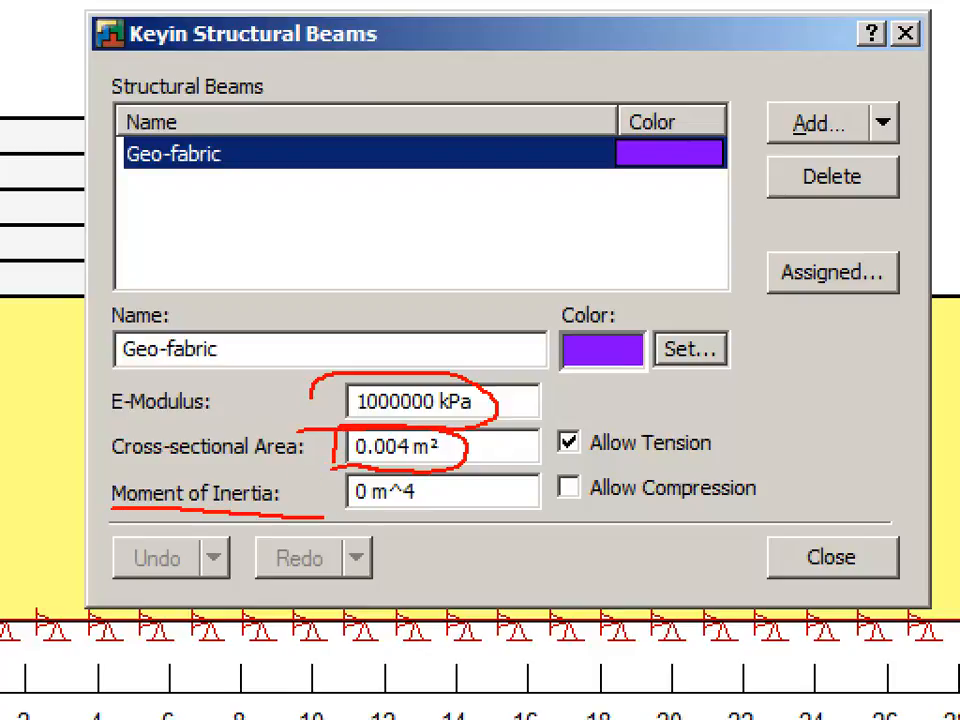
mouse_move(432, 490)
mouse_down()
mouse_move(178, 466)
mouse_move(100, 480)
mouse_up()
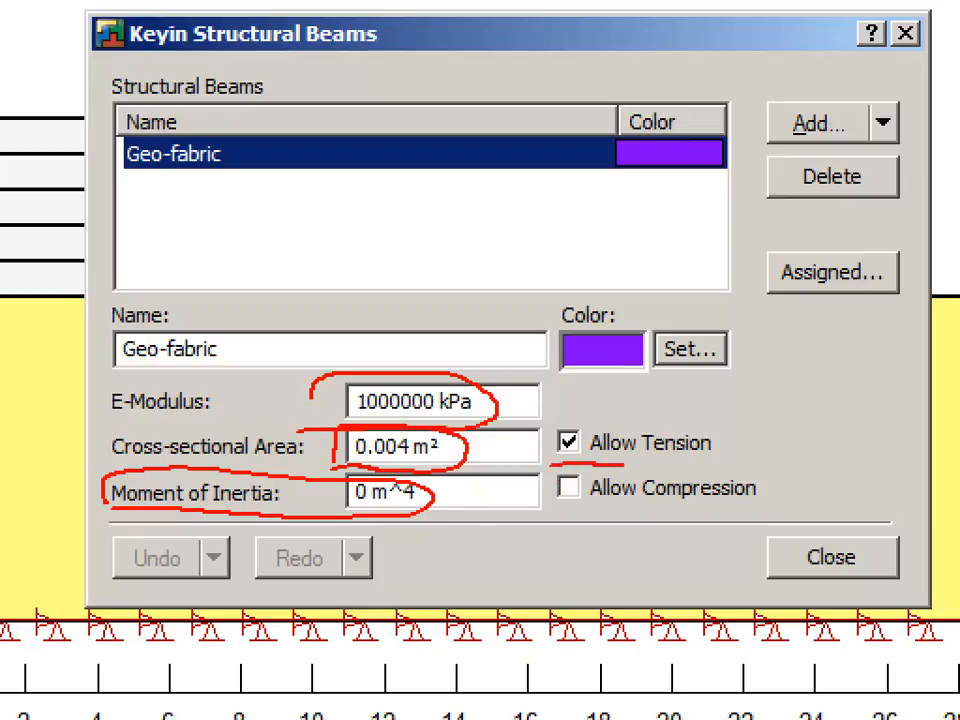
mouse_move(668, 462)
mouse_down()
mouse_move(736, 441)
mouse_move(643, 418)
mouse_move(556, 420)
mouse_up()
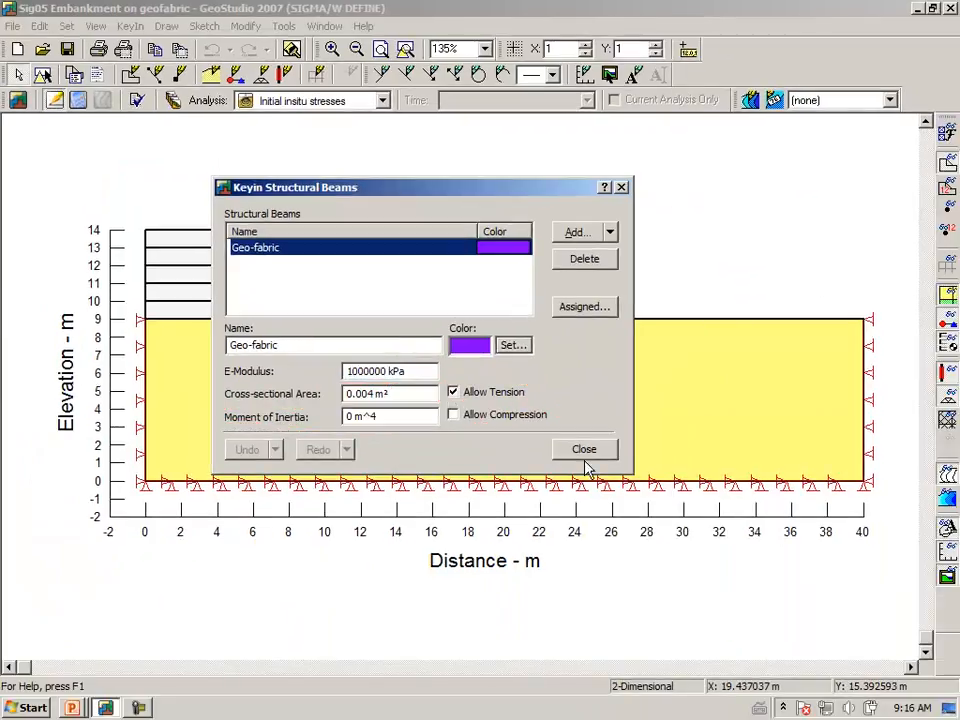
click(831, 557)
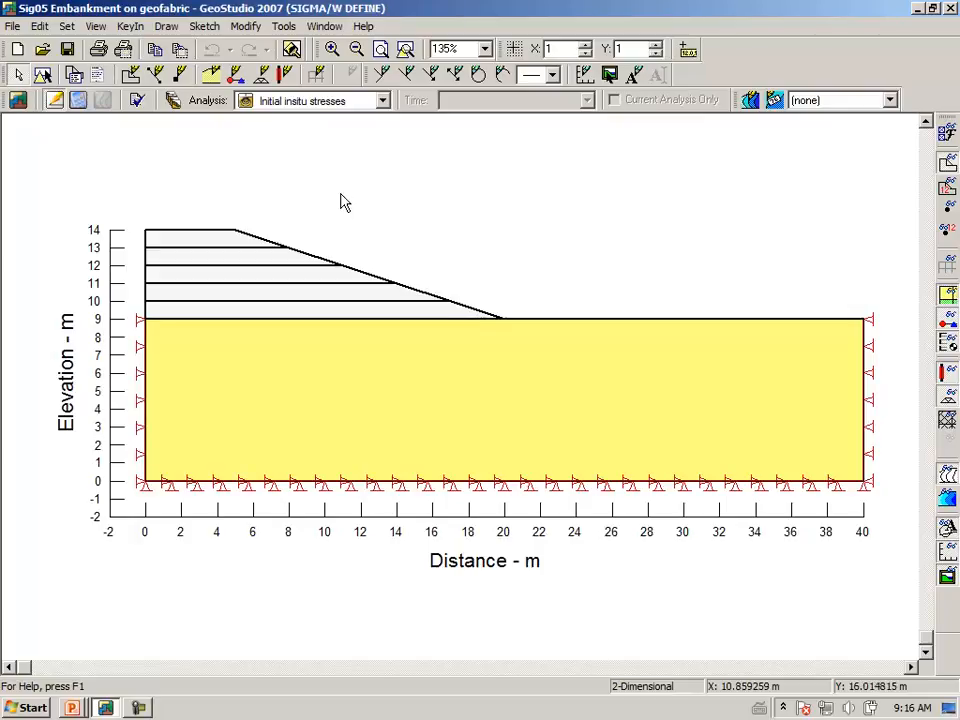
Solve the Initial insitu stresses analysis and dismiss the solver dialog.
click(79, 101)
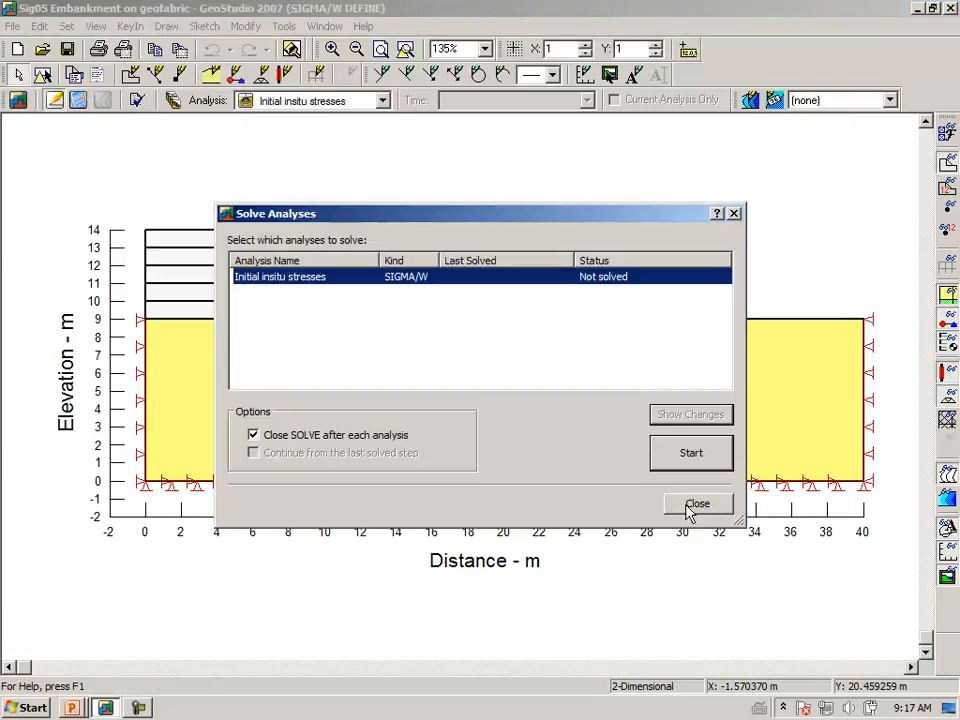
click(690, 465)
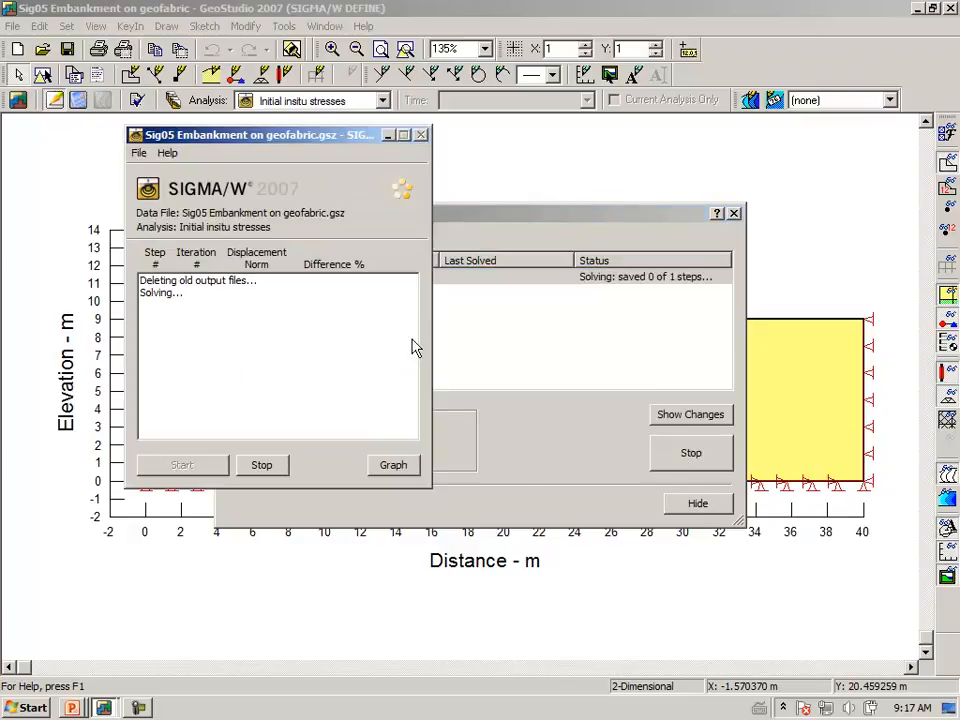
click(697, 506)
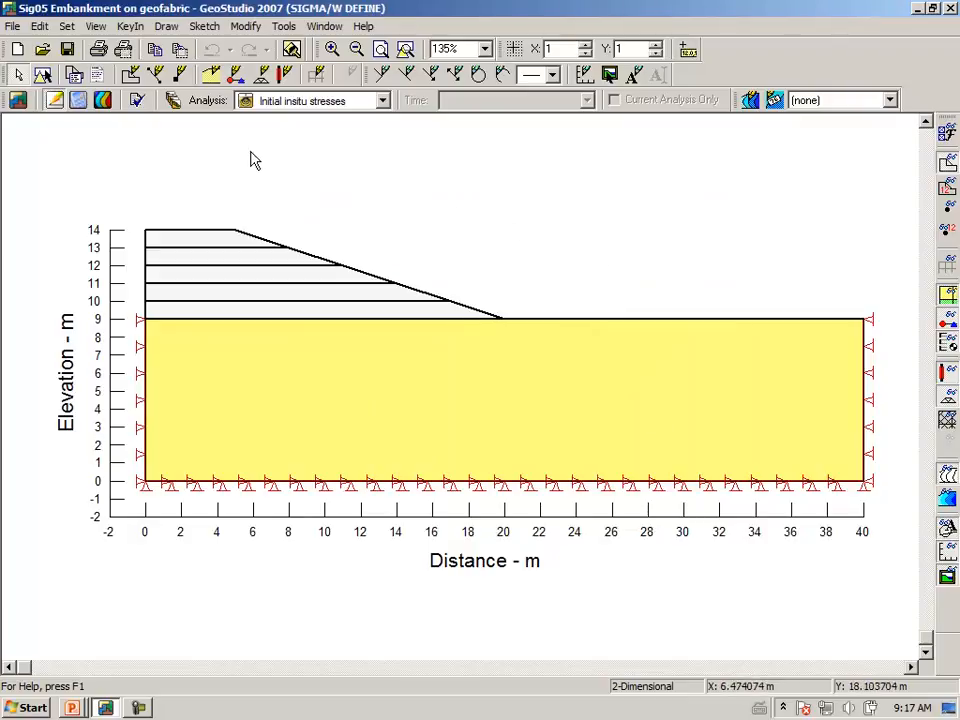
Duplicate the Initial insitu stresses analysis and name the copy 1st lift.
click(173, 104)
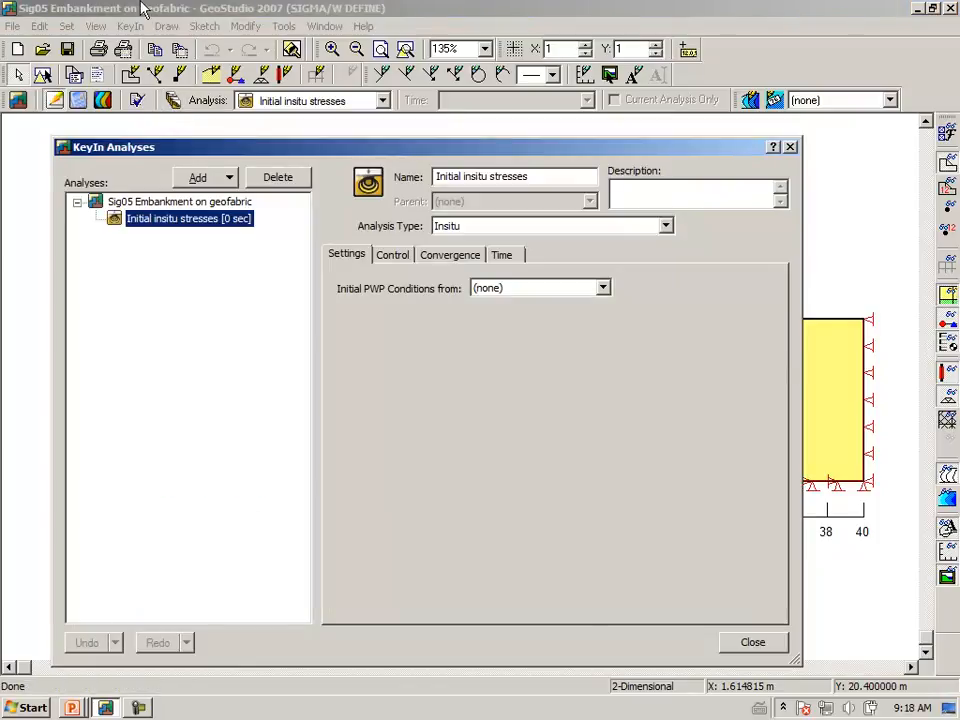
click(232, 181)
click(215, 198)
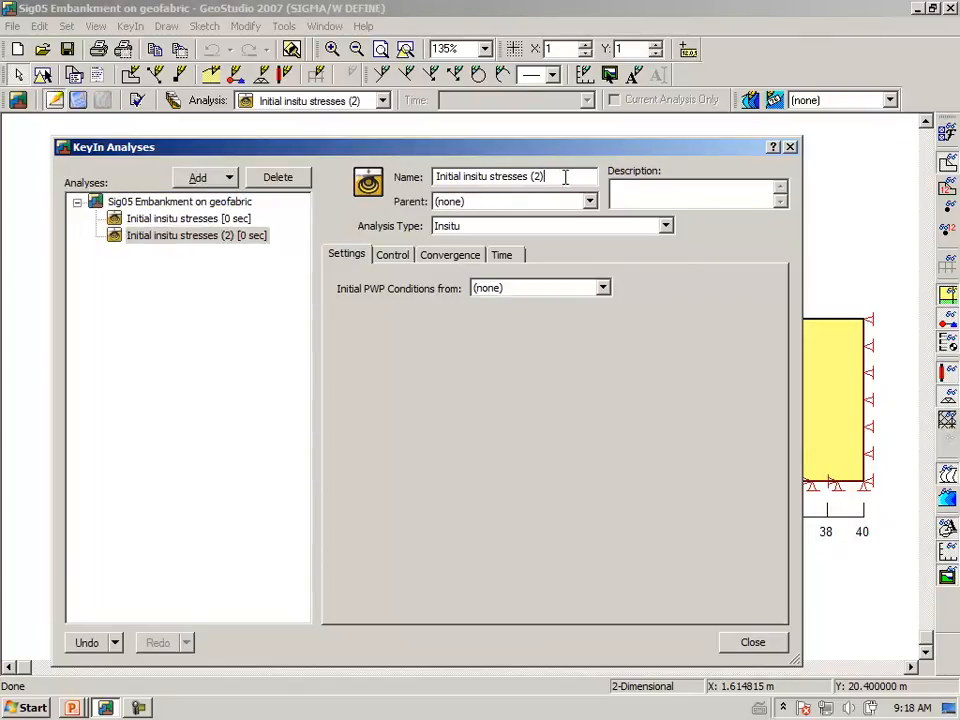
drag(569, 177, 382, 168)
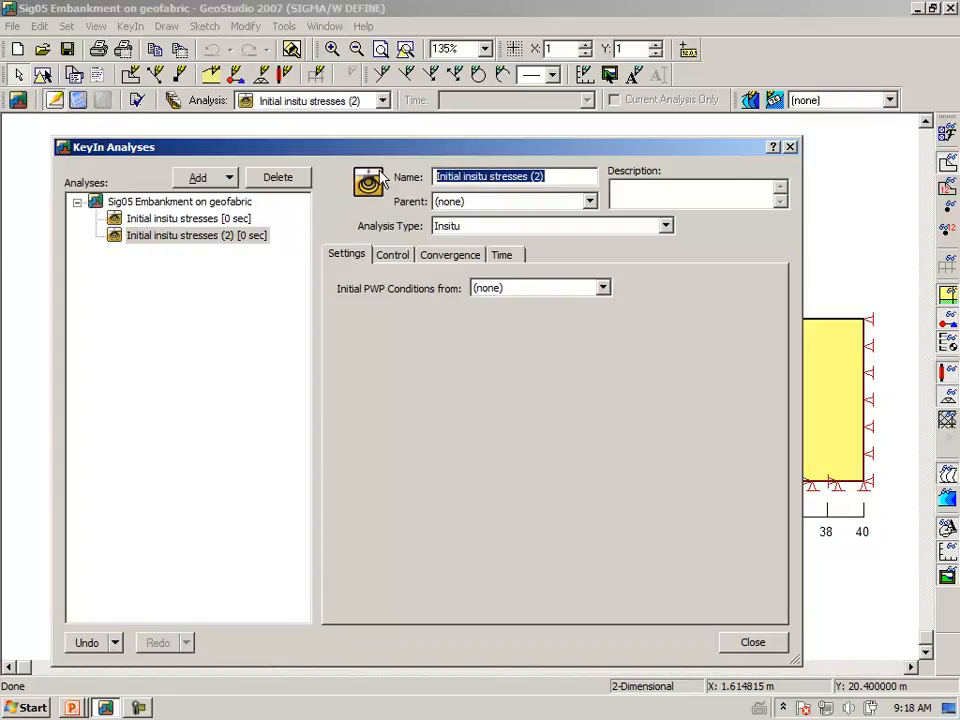
text(1)
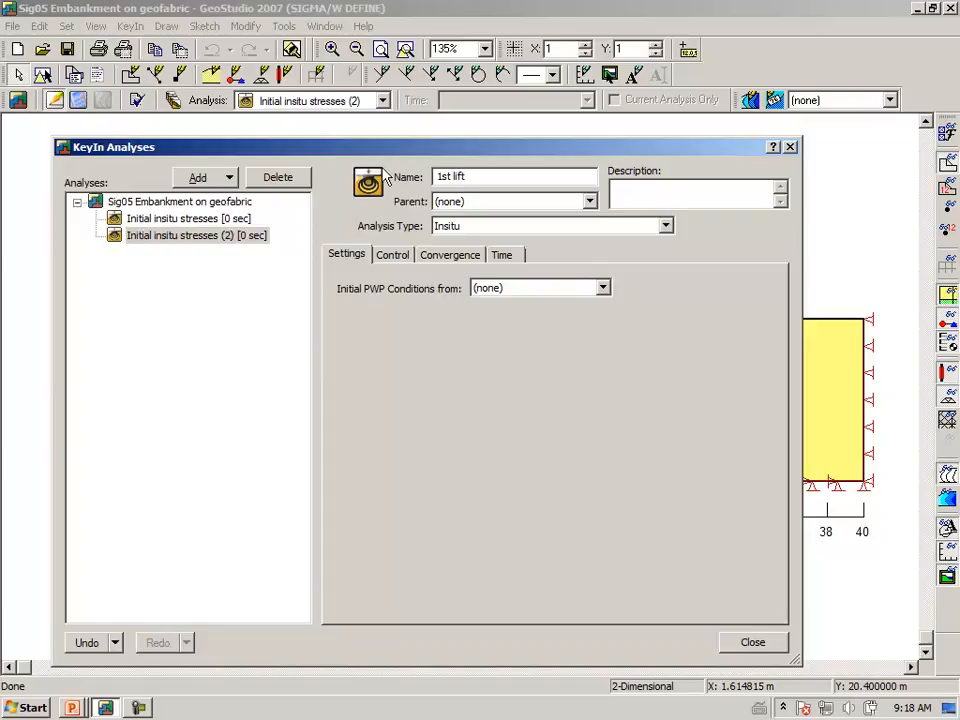
text(st lift)
key(Return)
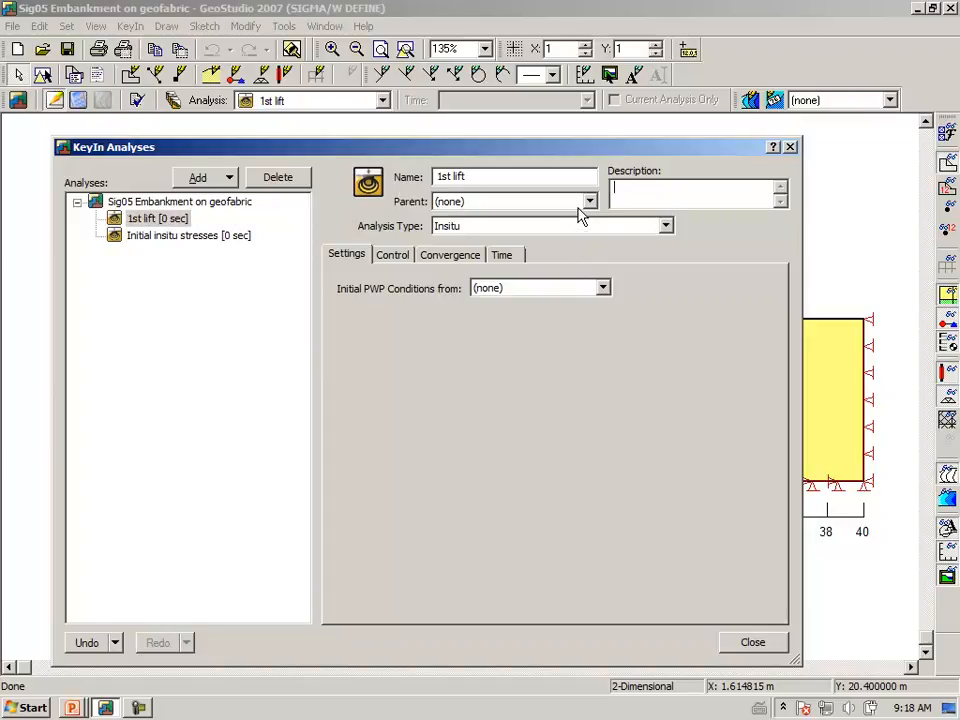
Set the 1st lift analysis type to Load/Deformation with Initial insitu stresses as its parent.
click(663, 229)
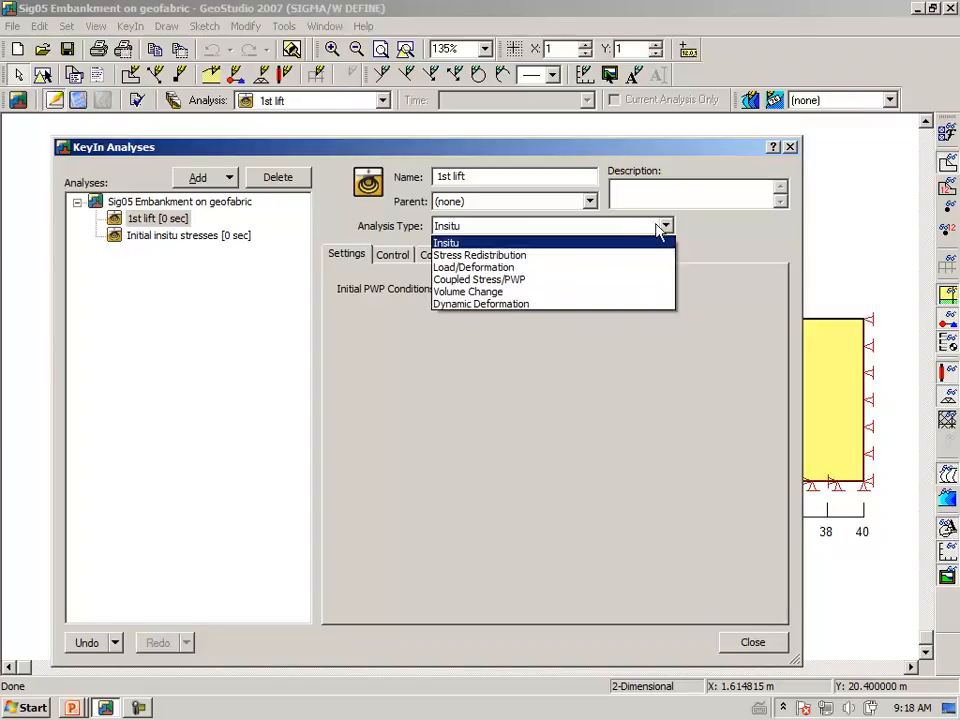
click(511, 270)
click(590, 203)
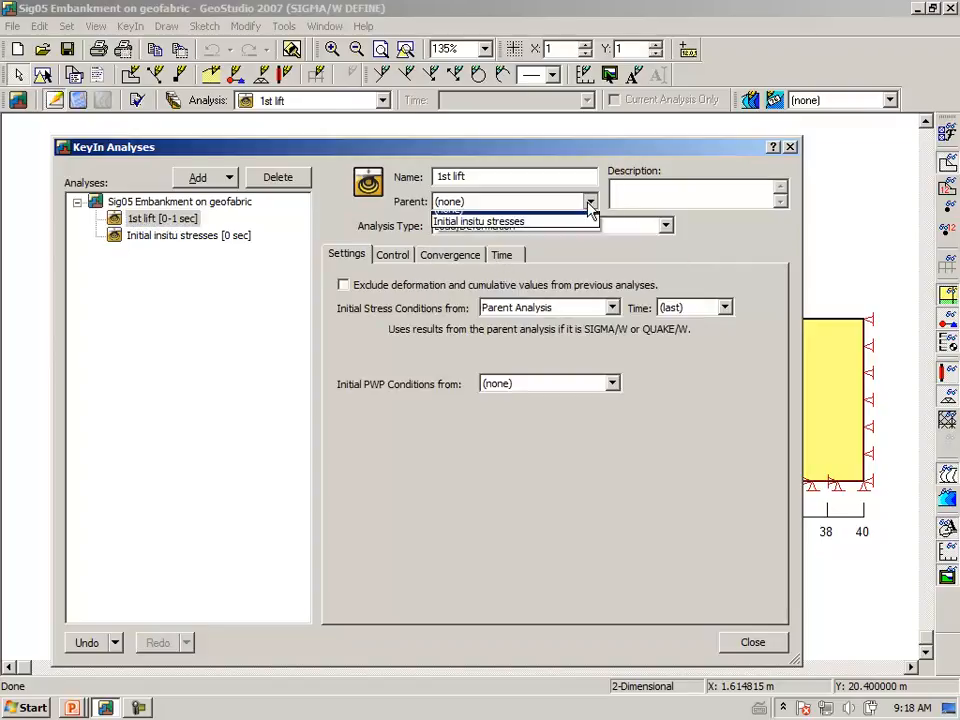
click(478, 231)
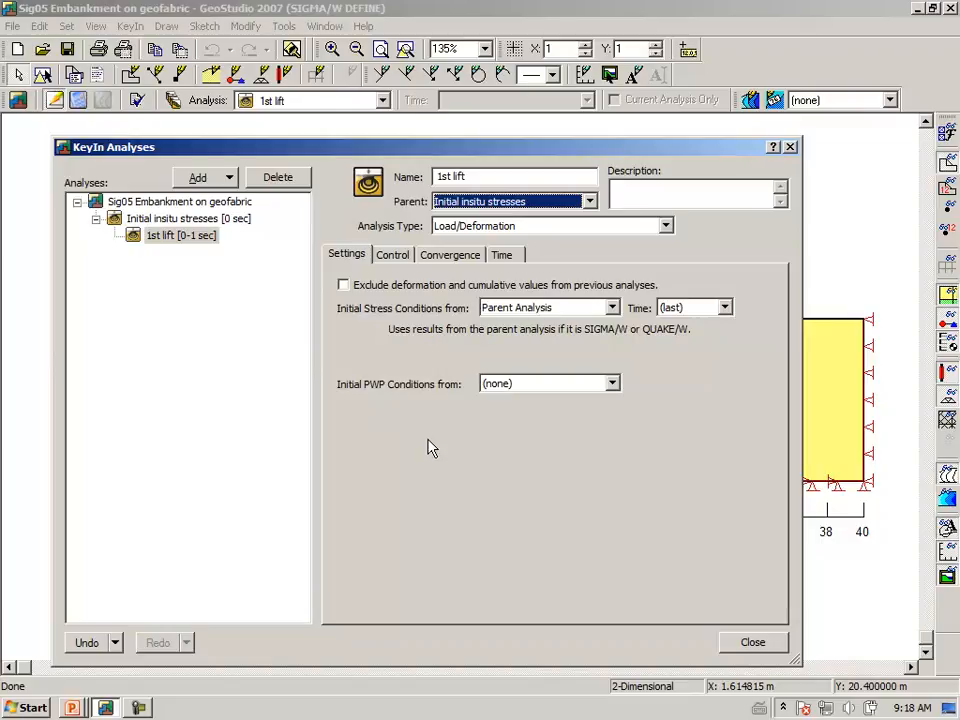
click(752, 645)
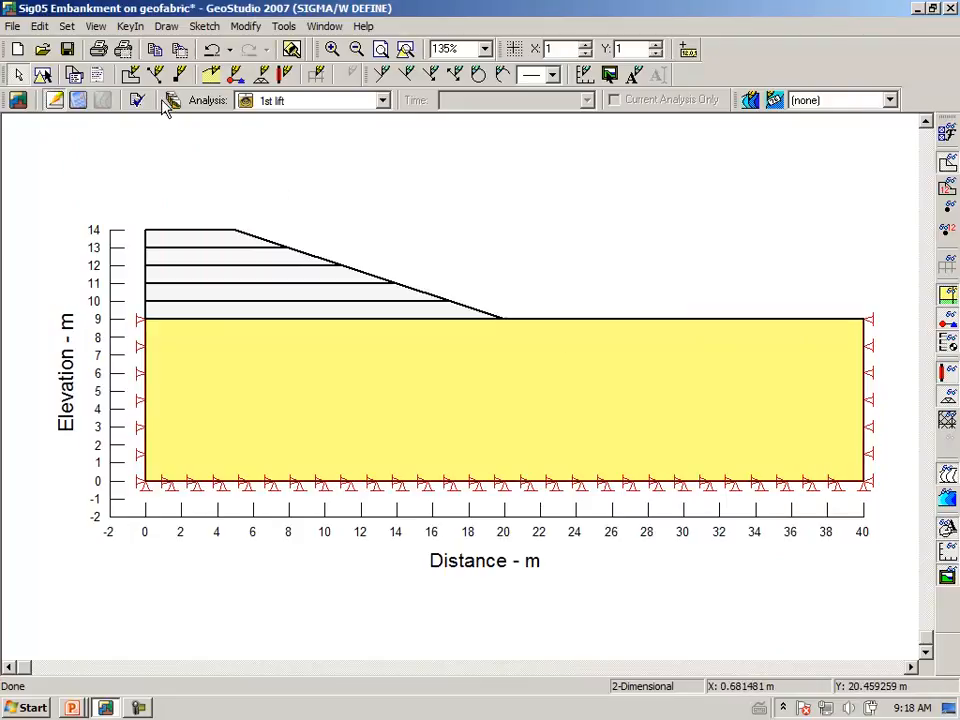
Assign the Embankment material to the lowest embankment layer between elevations 9 and 10 m, and display its body load pattern.
click(166, 28)
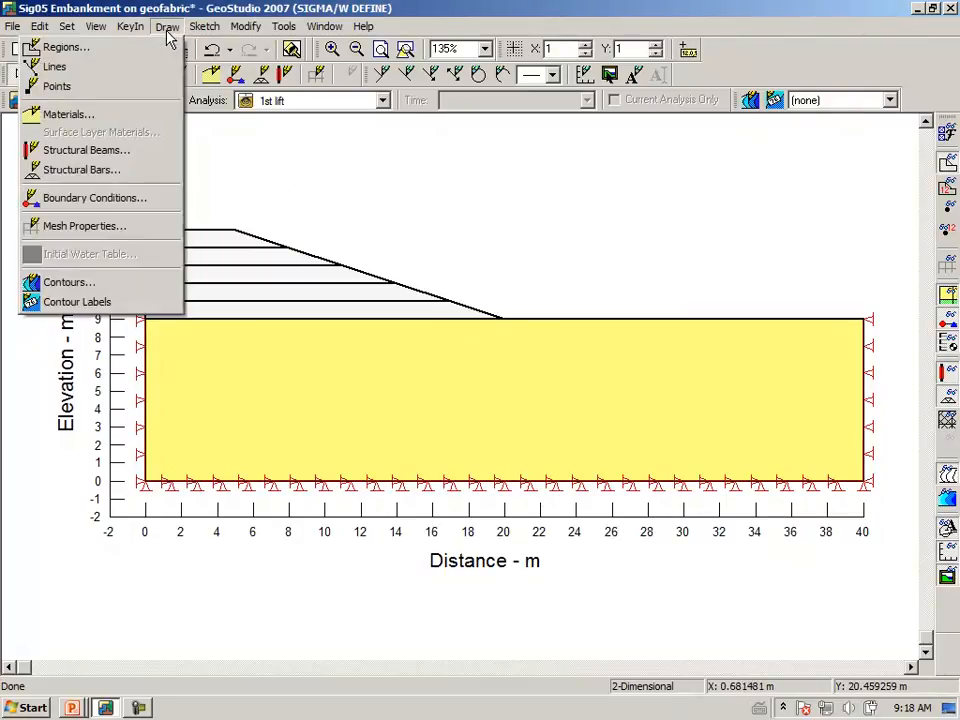
click(118, 114)
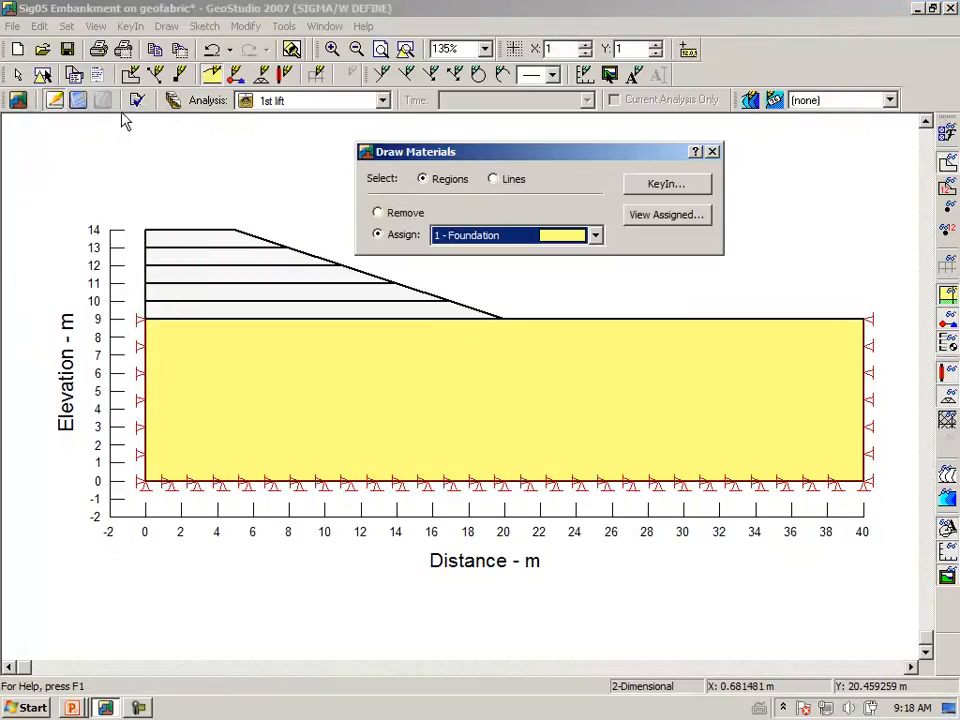
click(595, 236)
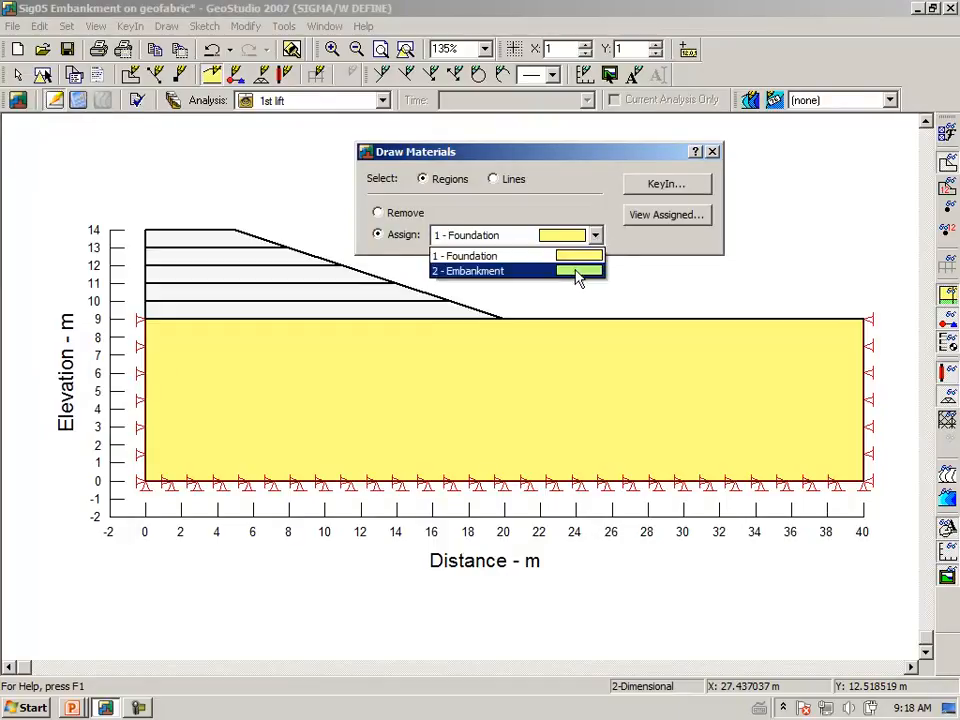
click(577, 271)
click(393, 313)
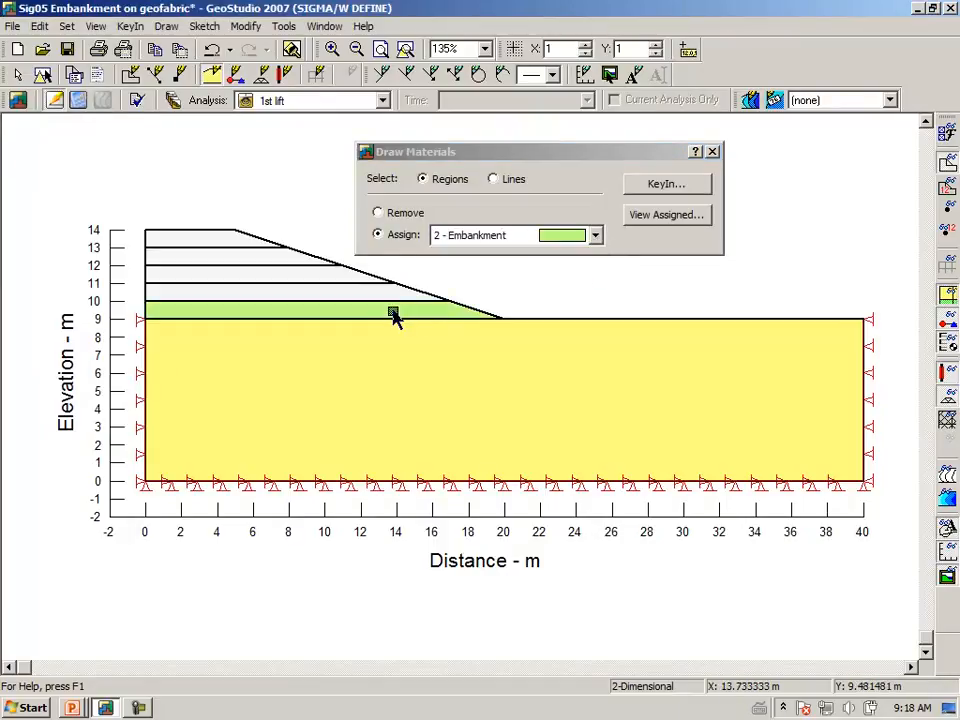
click(712, 153)
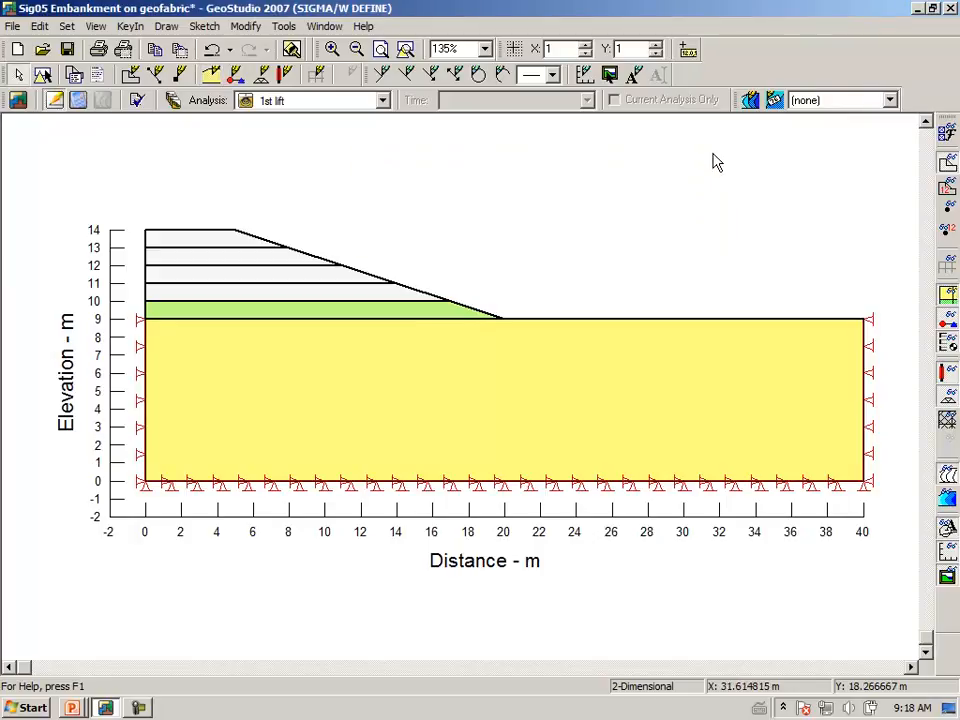
click(947, 421)
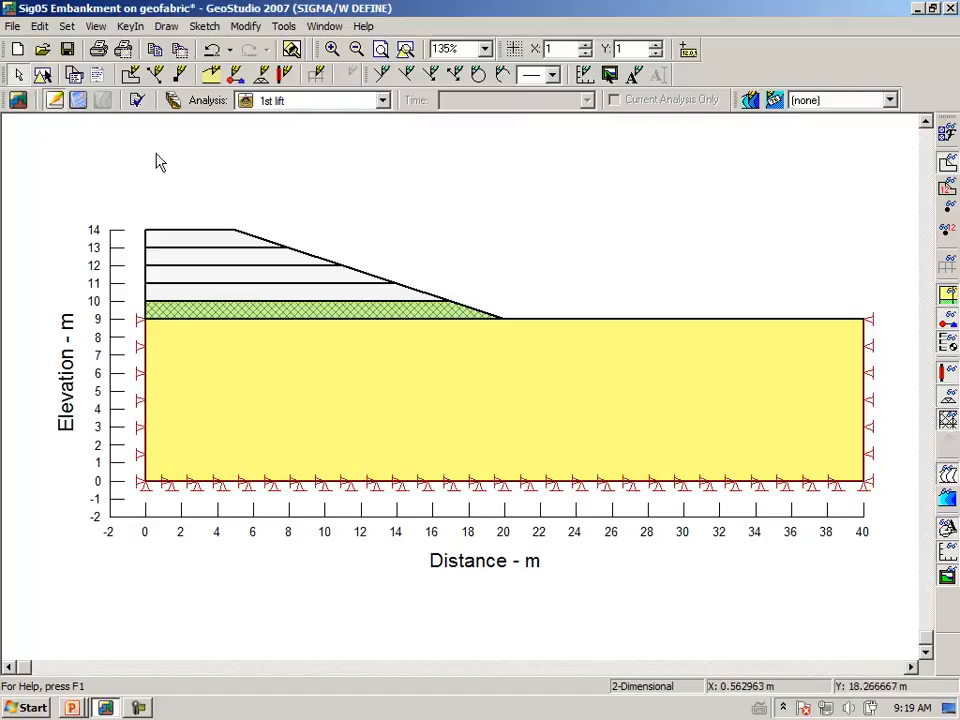
Apply the Fixed X/Y stress/strain boundary condition to the foundation's vertical edge at distance 40 m.
click(165, 26)
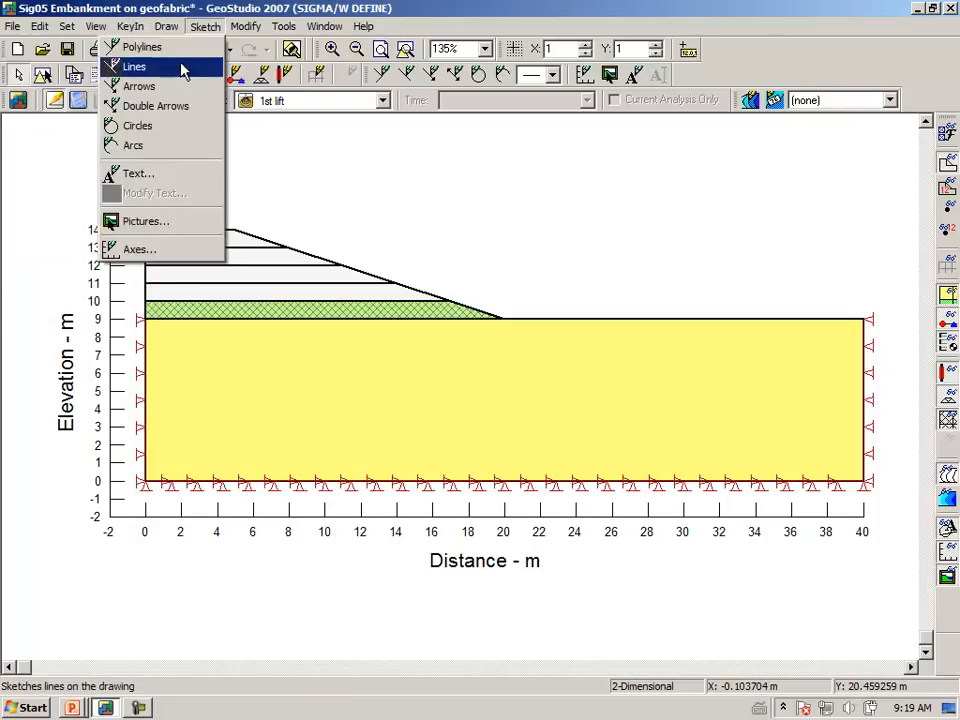
mouse_move(170, 36)
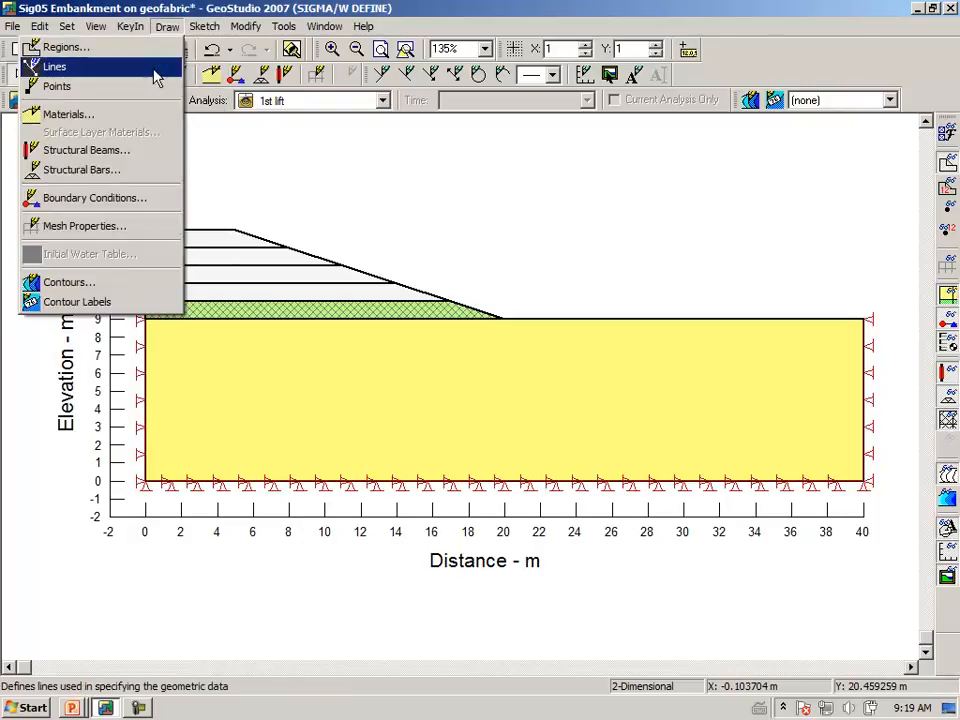
click(142, 201)
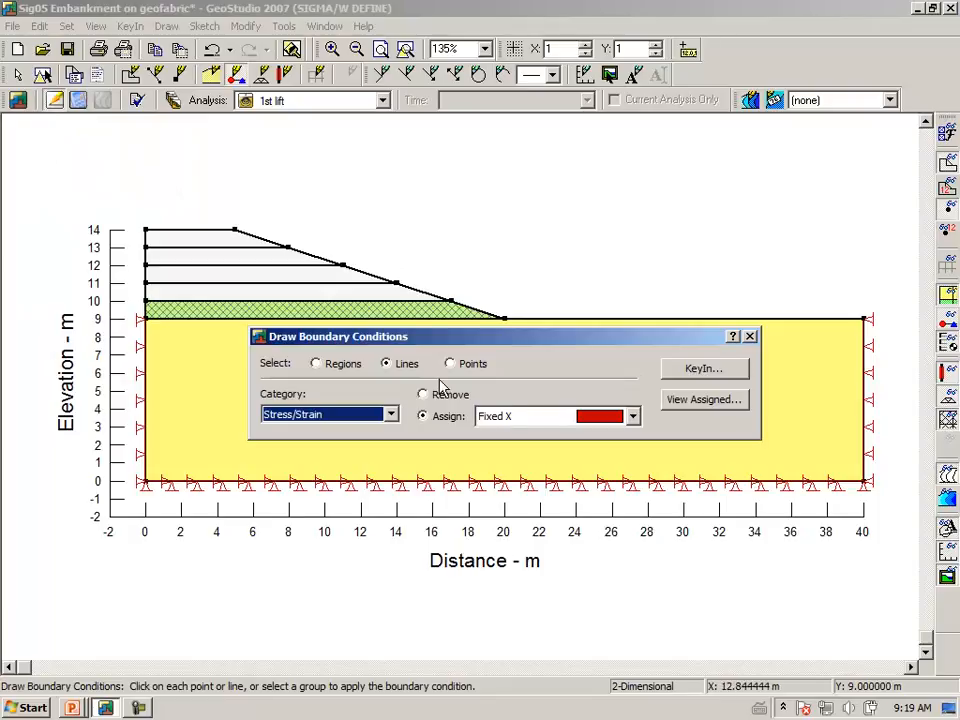
click(633, 418)
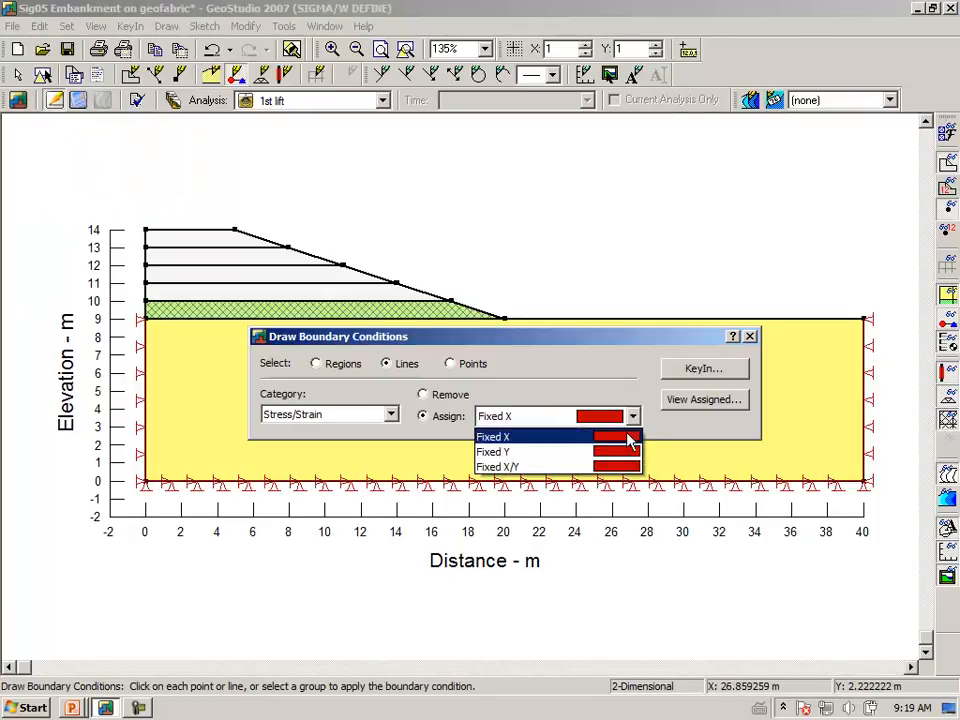
click(617, 465)
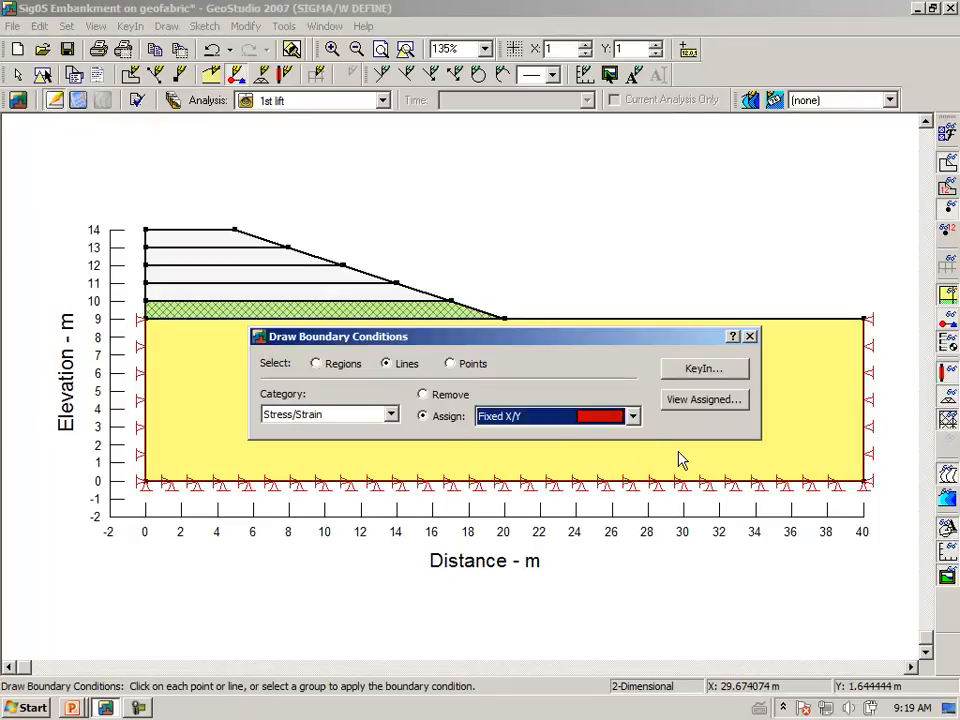
click(863, 390)
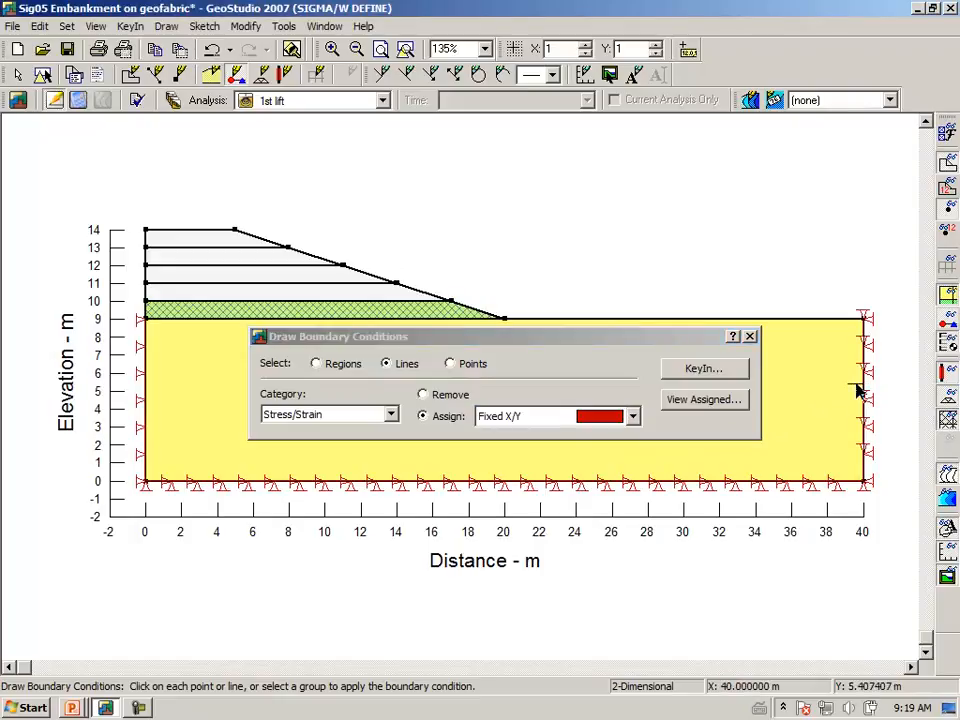
Apply the Fixed X stress/strain boundary condition to the lowest embankment layer's vertical edge at distance 0 m, between elevations 9 and 10 m.
click(633, 418)
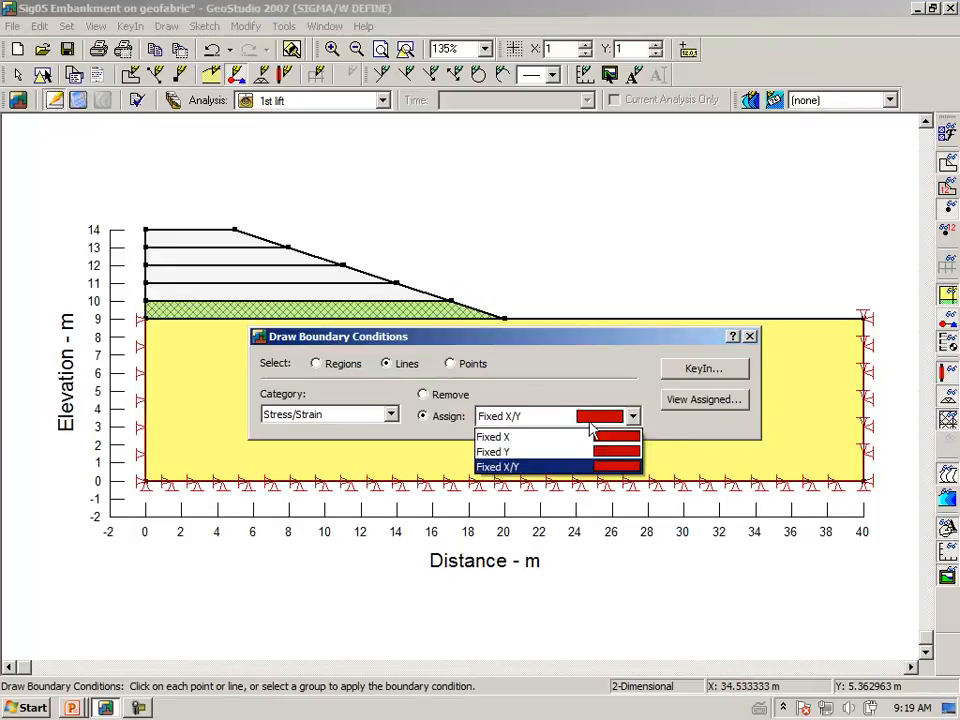
click(520, 438)
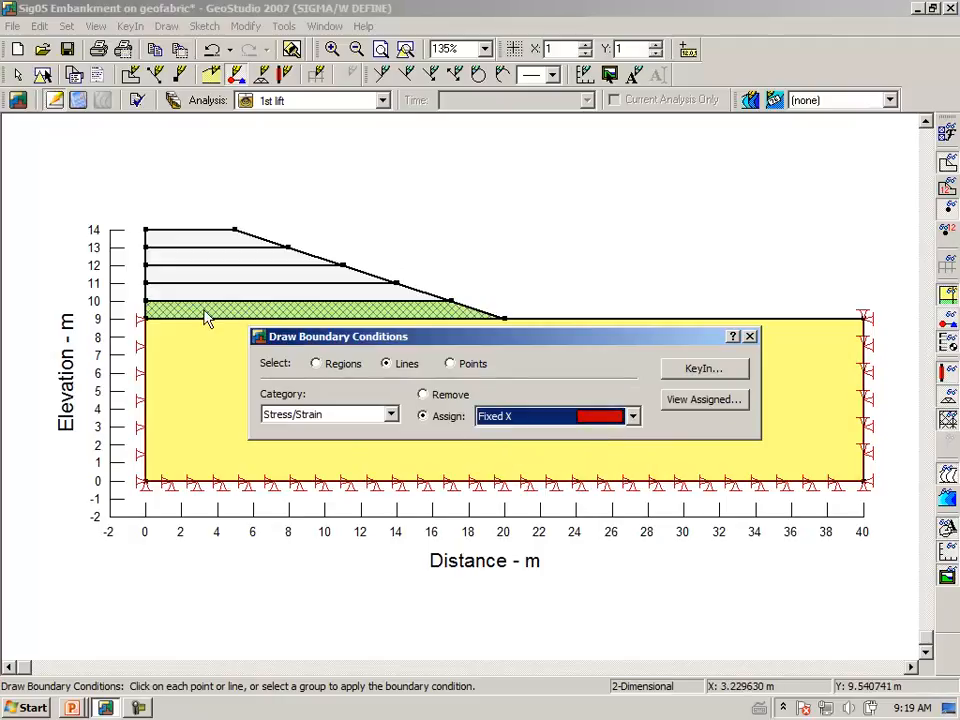
click(145, 315)
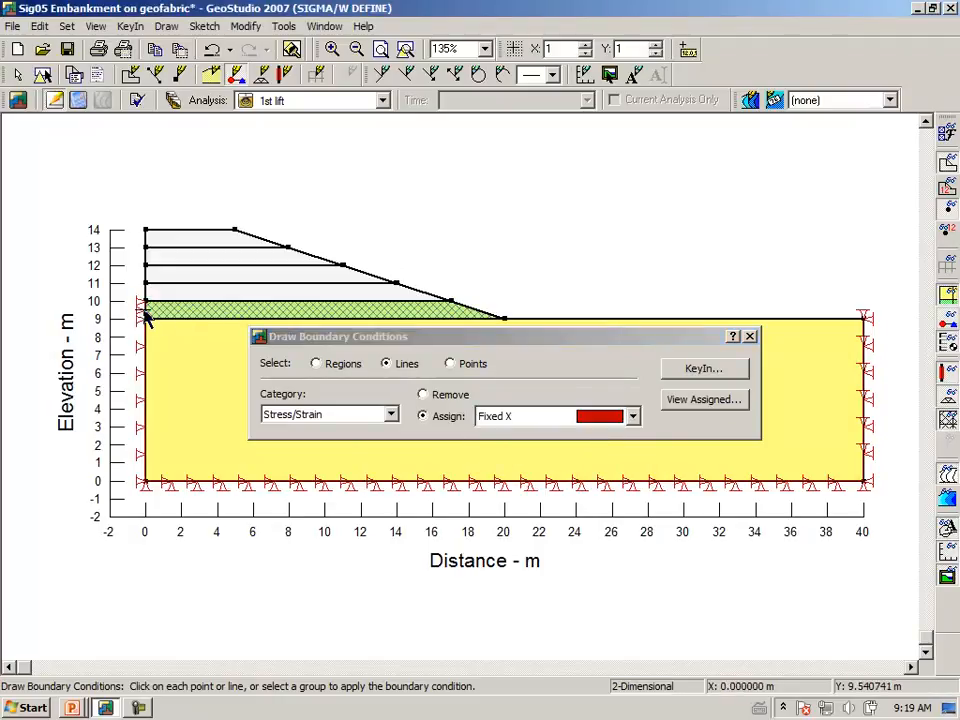
click(750, 337)
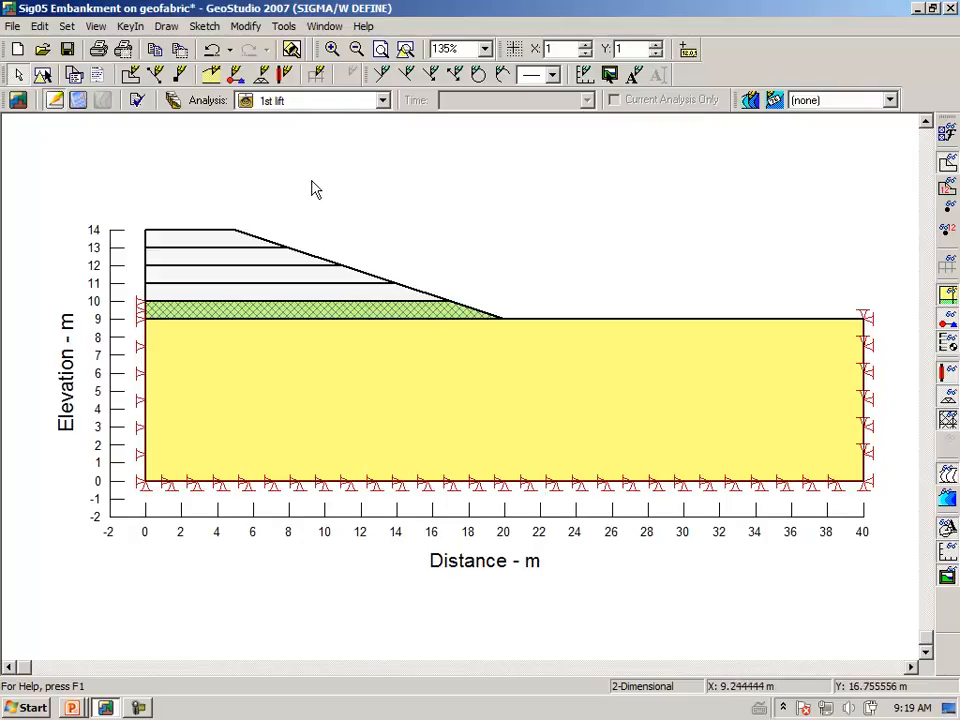
Assign the Geo-fabric structural beam to the line between embankment and foundation at elevation 9 m, from distance 0 to 20 m.
click(168, 29)
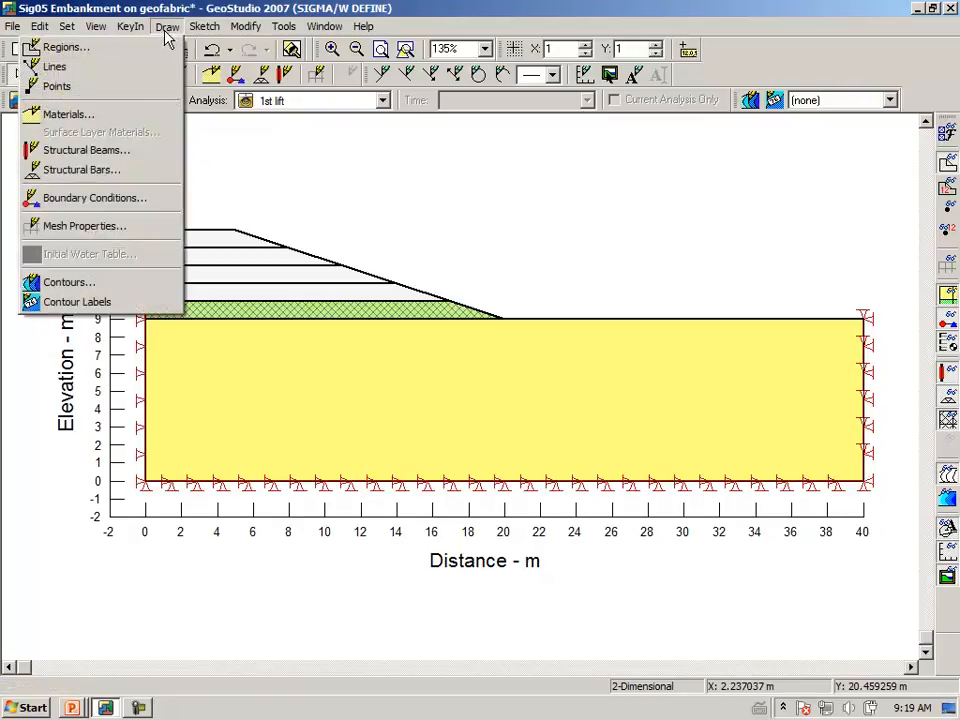
click(113, 155)
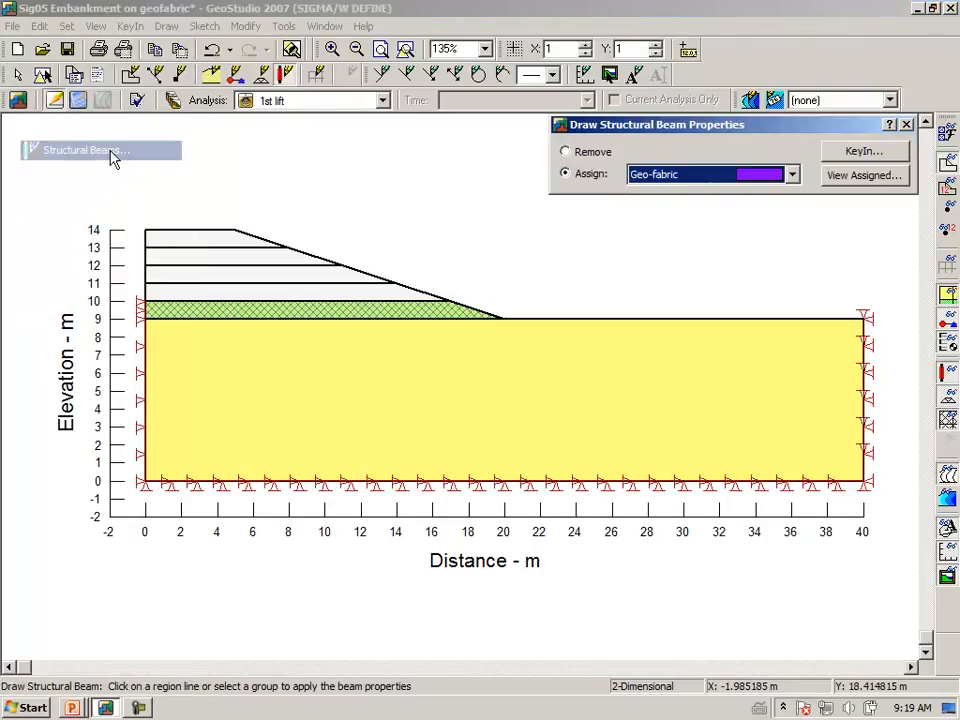
drag(698, 132, 398, 146)
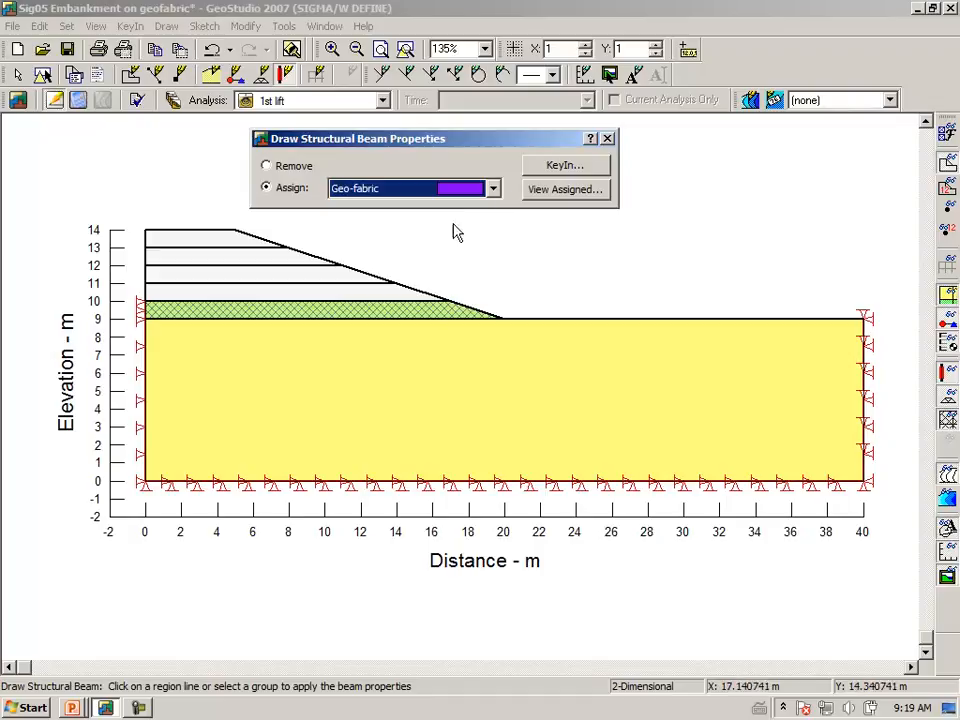
click(312, 319)
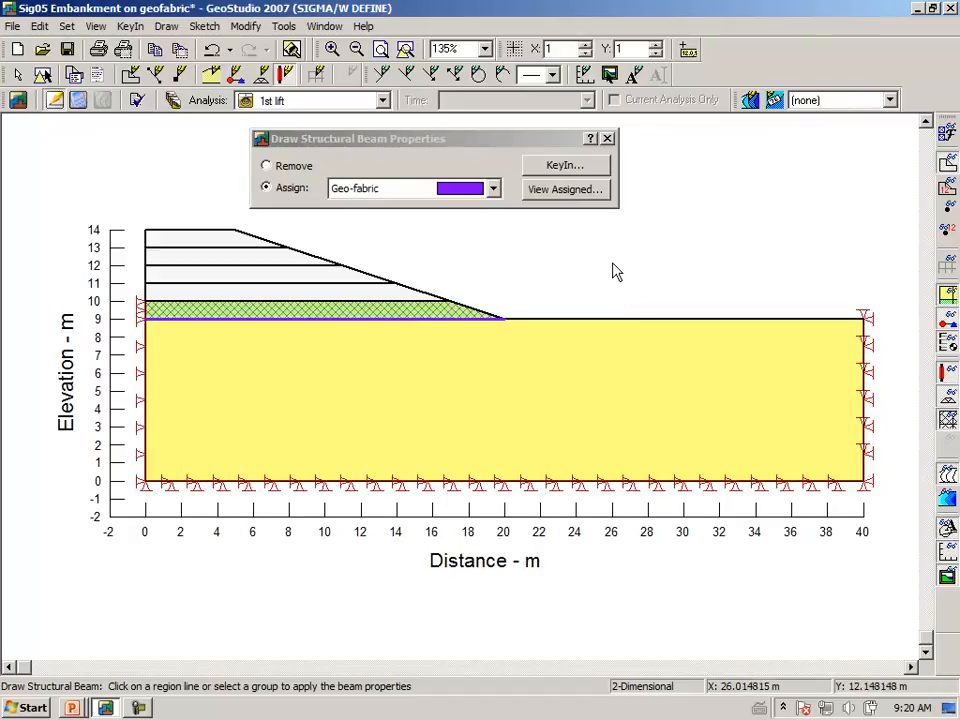
click(607, 139)
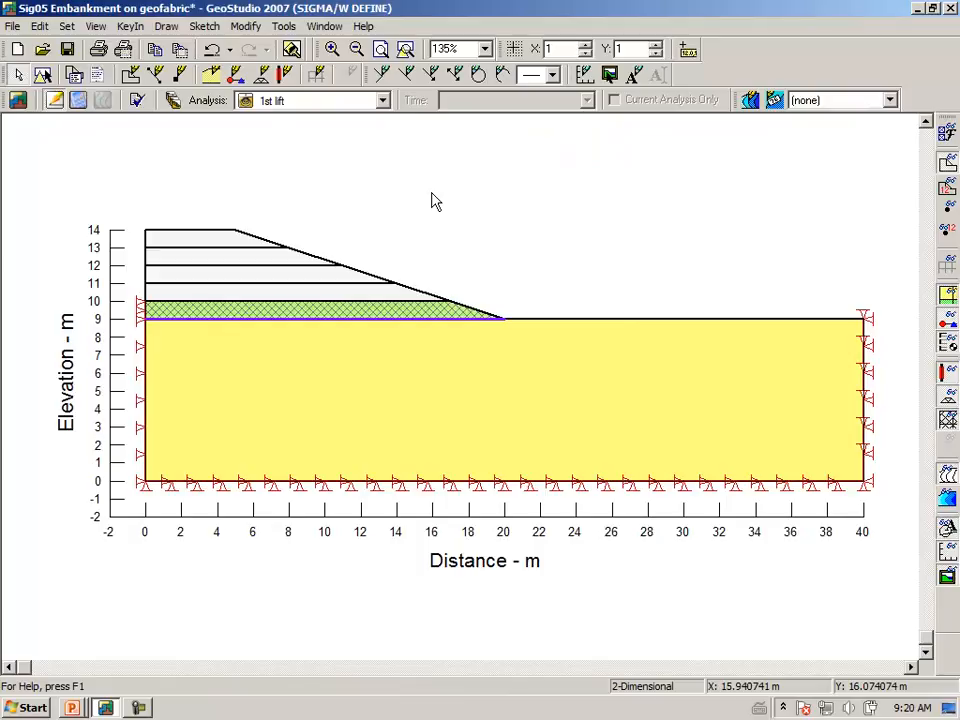
Verify the 1st lift model data for errors and warnings before solving.
click(80, 100)
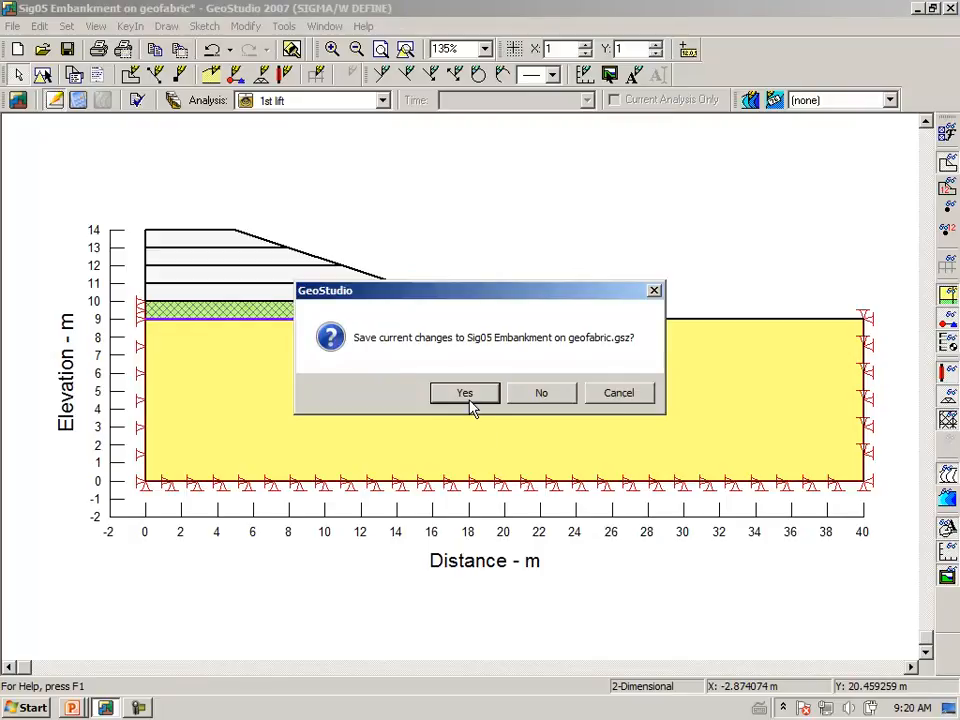
click(620, 401)
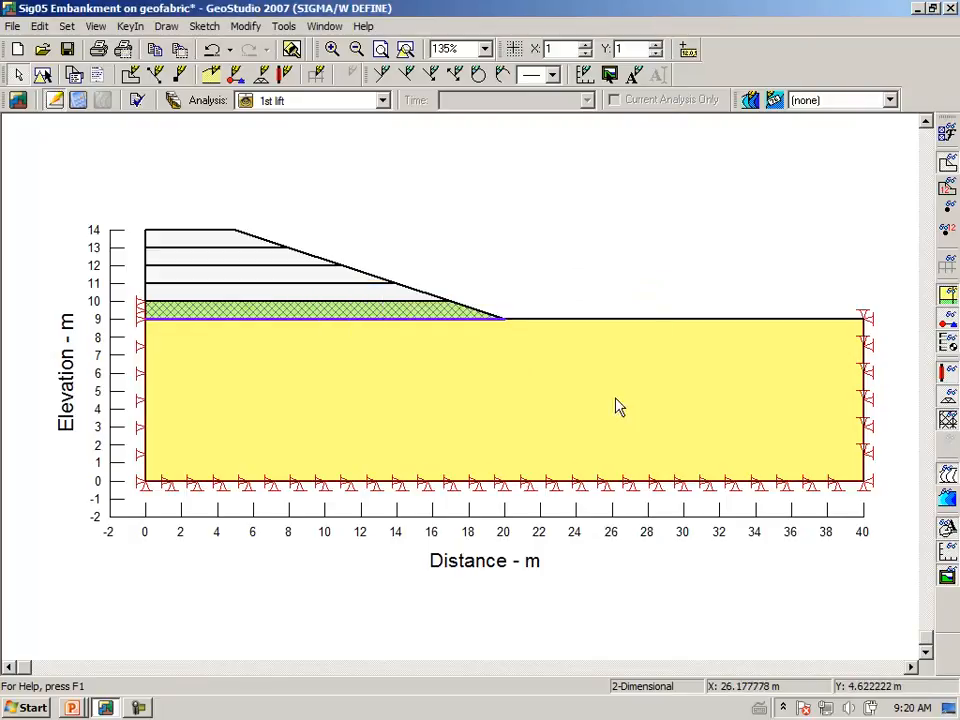
click(137, 101)
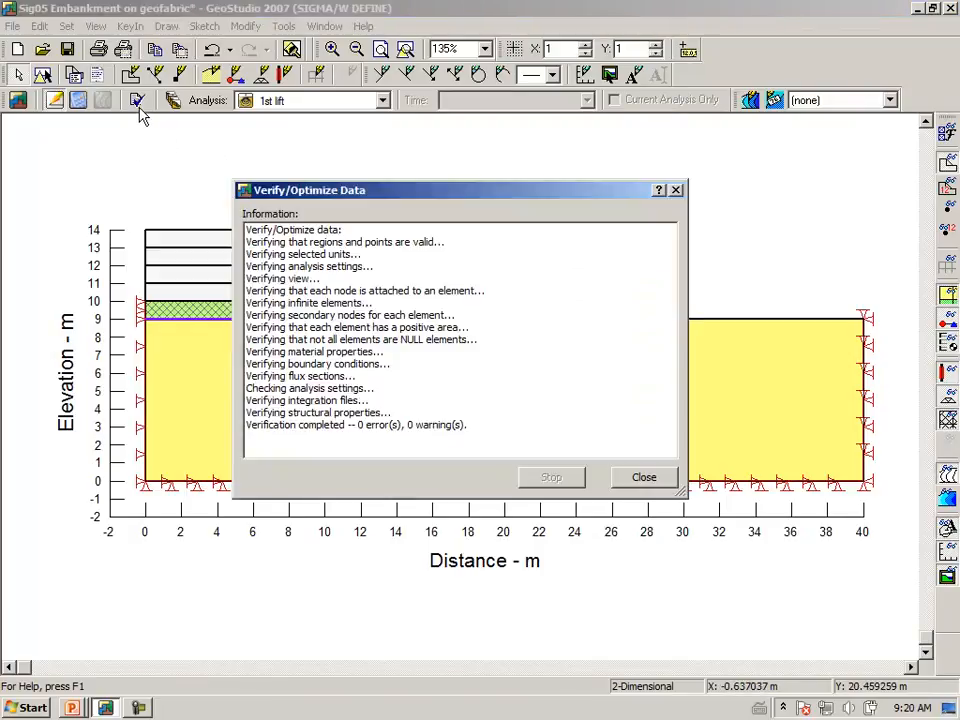
click(643, 478)
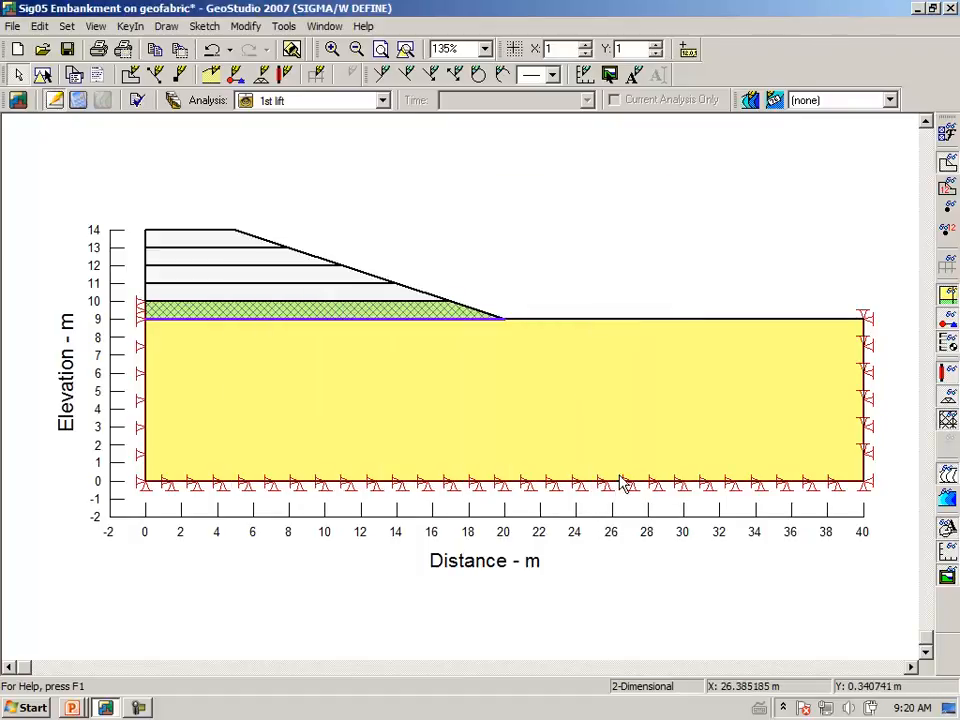
Save the changes to Sig05 Embankment on geofabric.gsz and solve the 1st lift analysis.
click(77, 100)
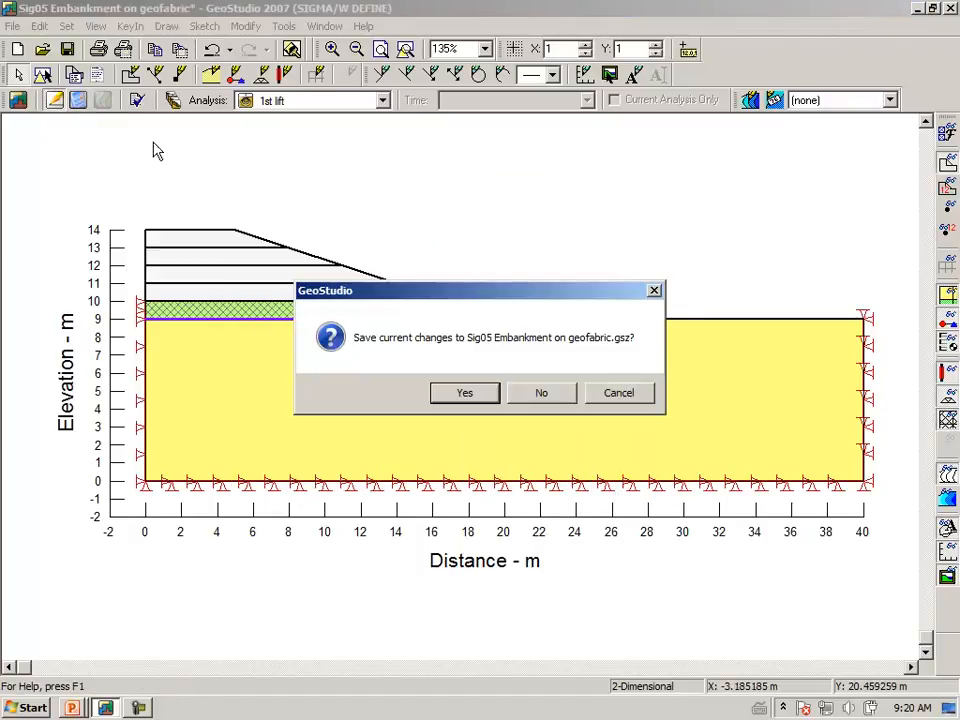
click(465, 393)
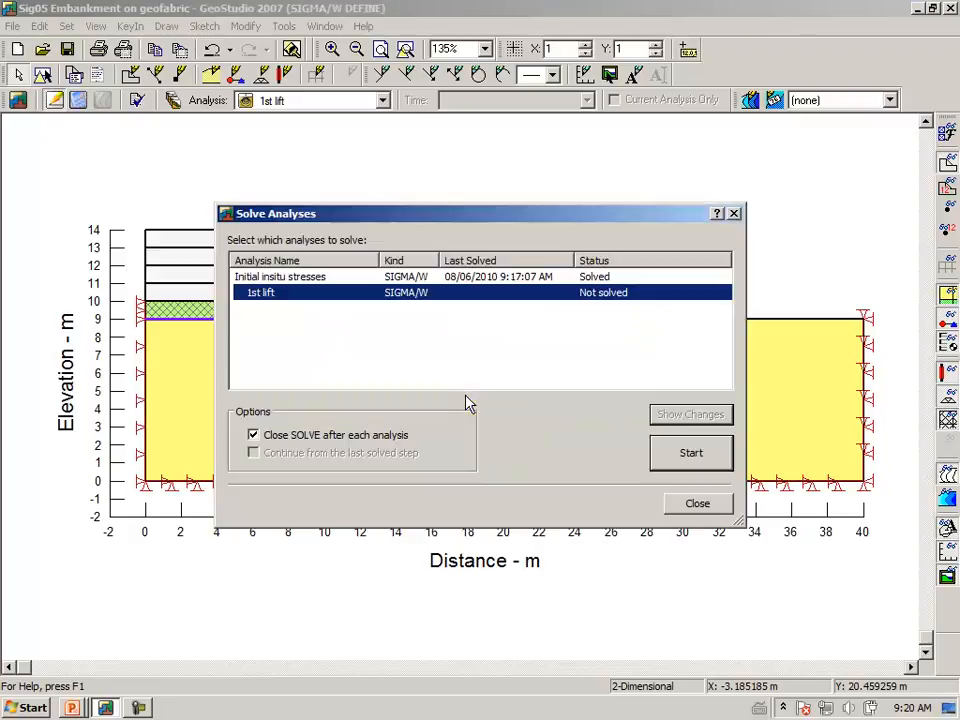
click(689, 455)
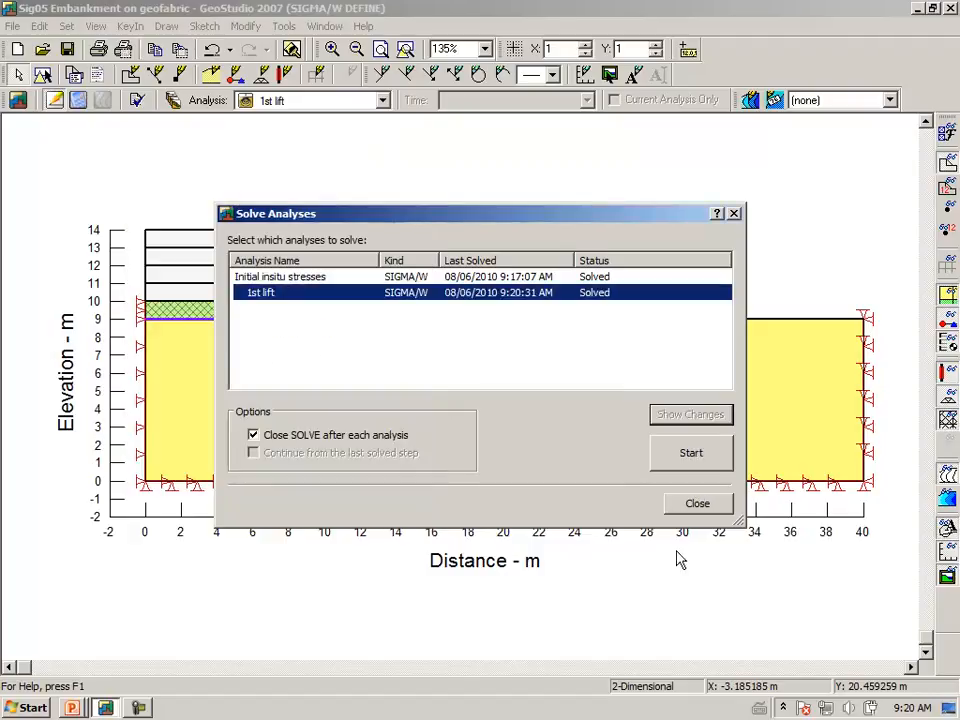
click(687, 508)
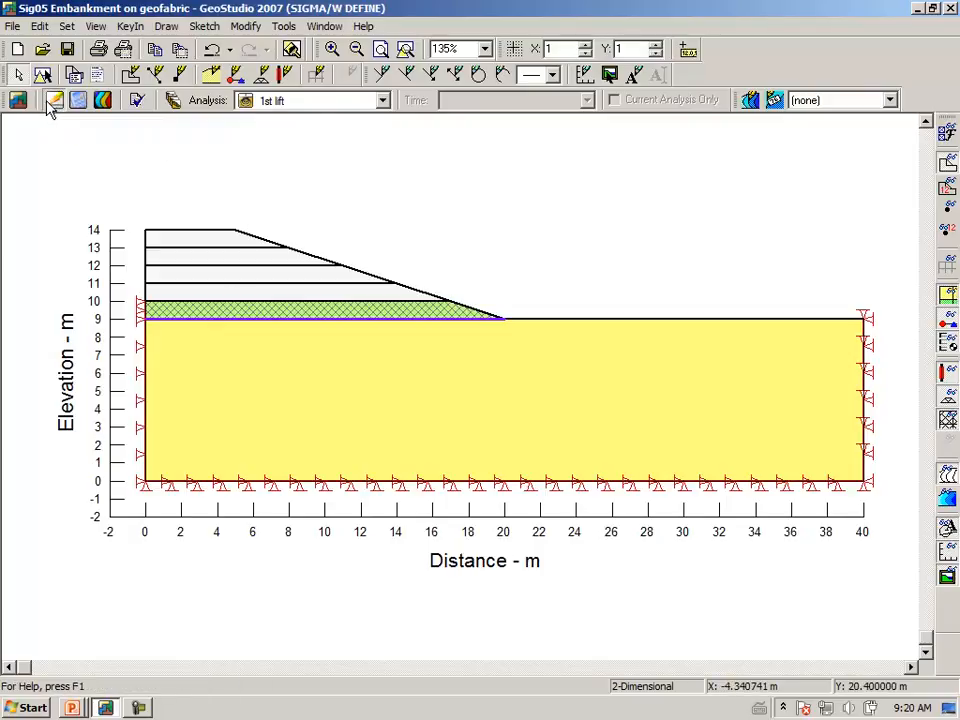
Display the 1st lift results as contours with the displaced mesh and material colours in the deformed elements.
click(103, 104)
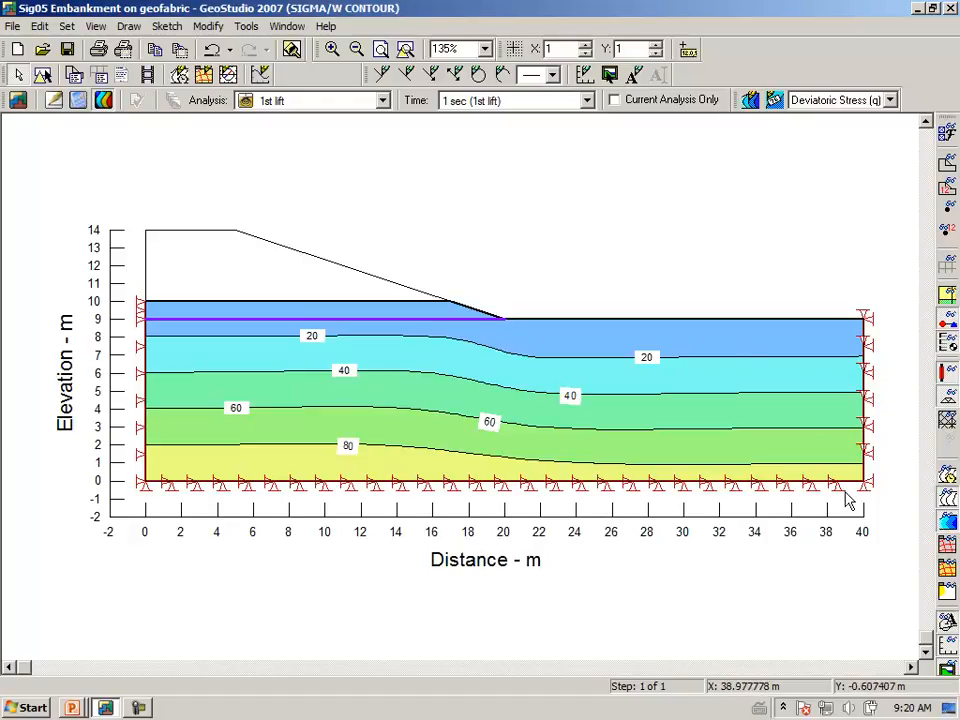
click(947, 545)
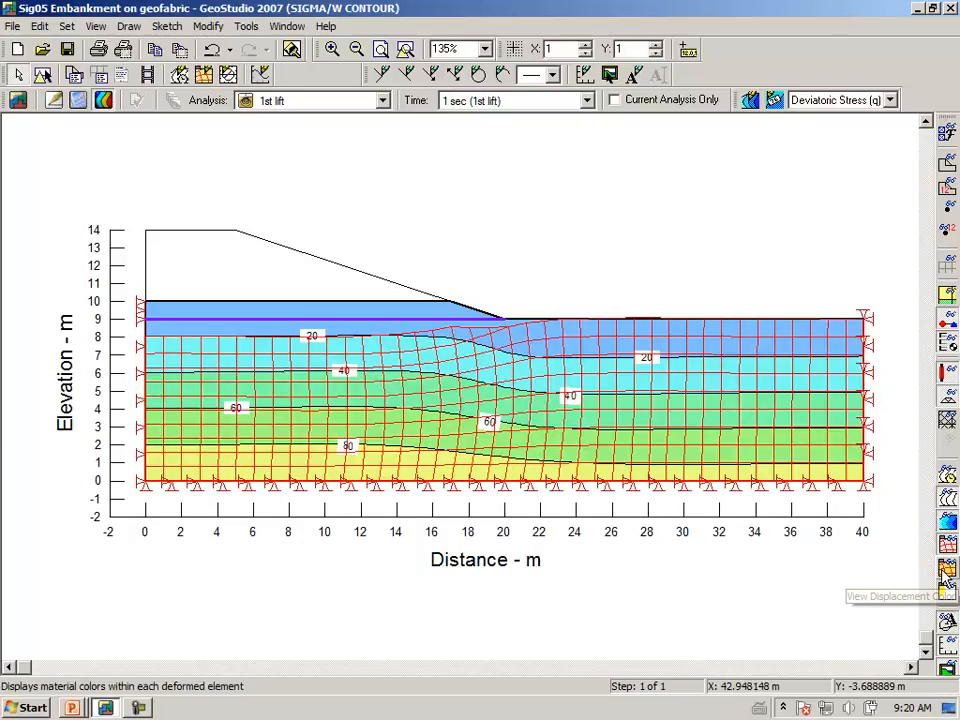
click(947, 568)
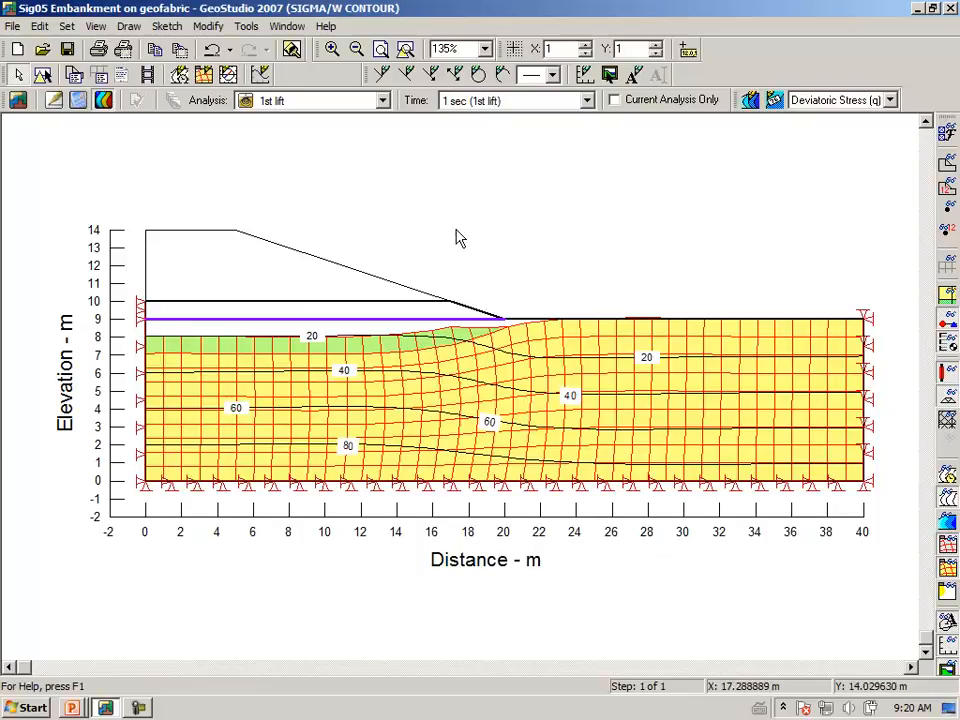
Set the displacement magnification to 10 times and keep the magnification fixed as the analysis changes.
click(129, 27)
click(97, 121)
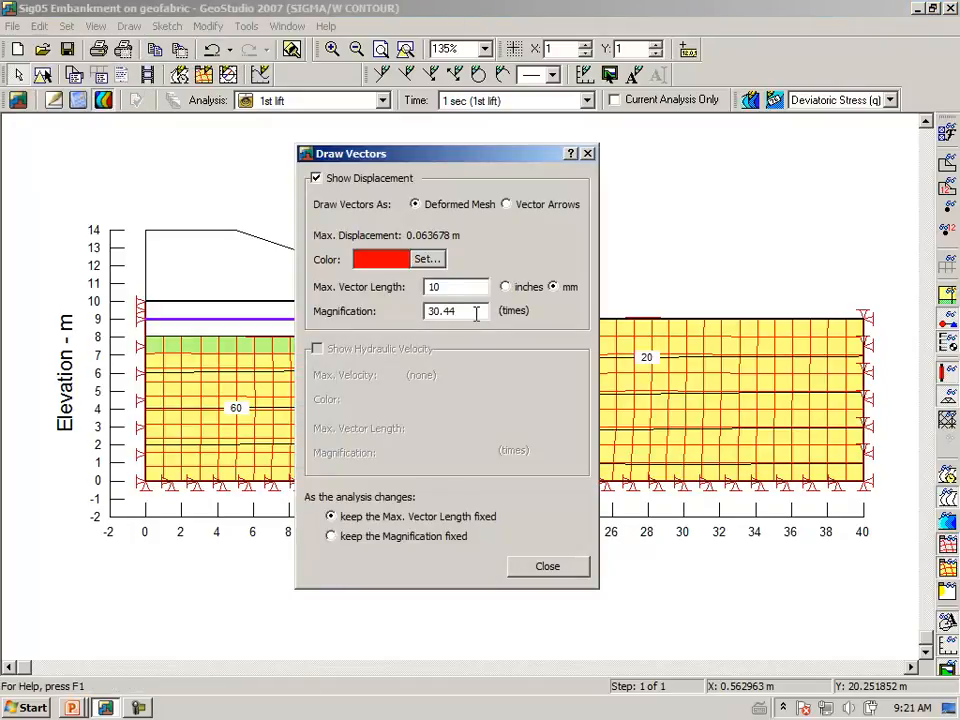
drag(473, 313, 345, 308)
text(10)
key(Tab)
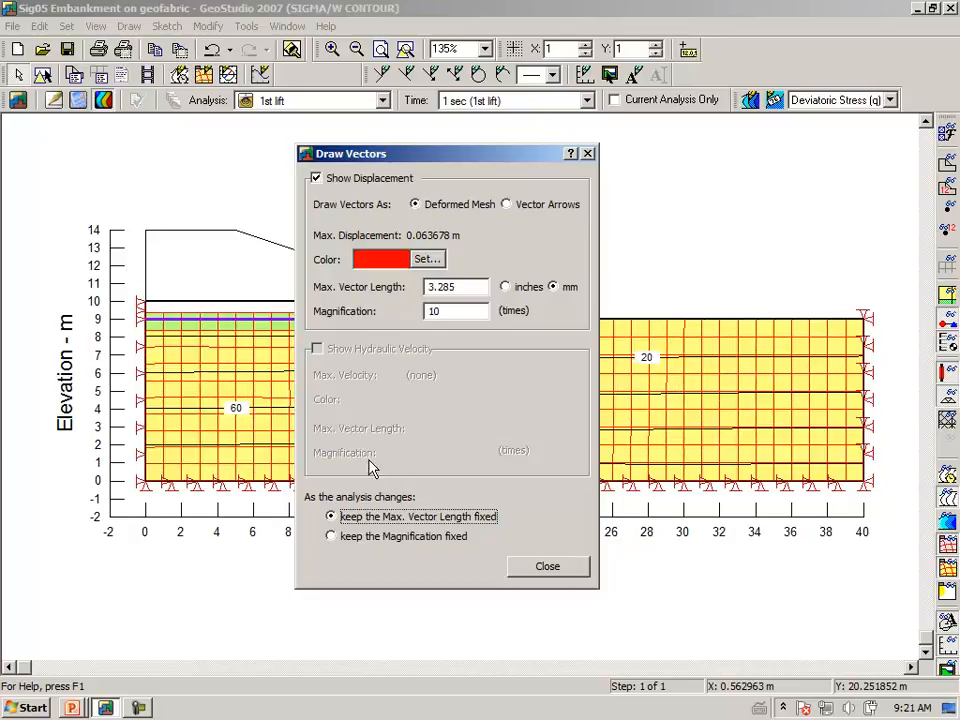
click(332, 538)
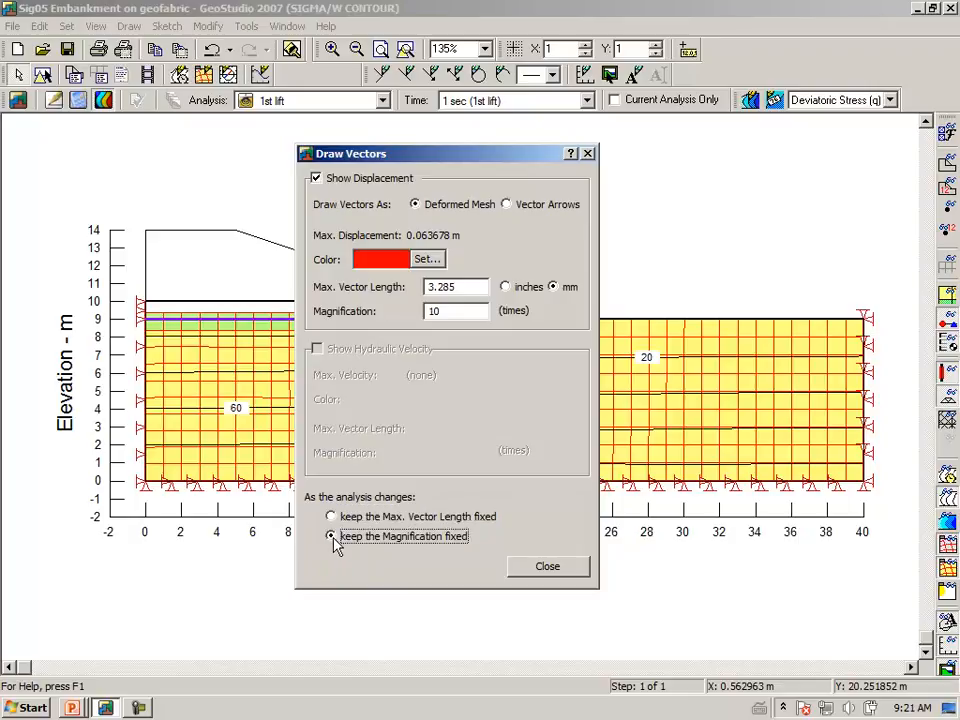
click(547, 568)
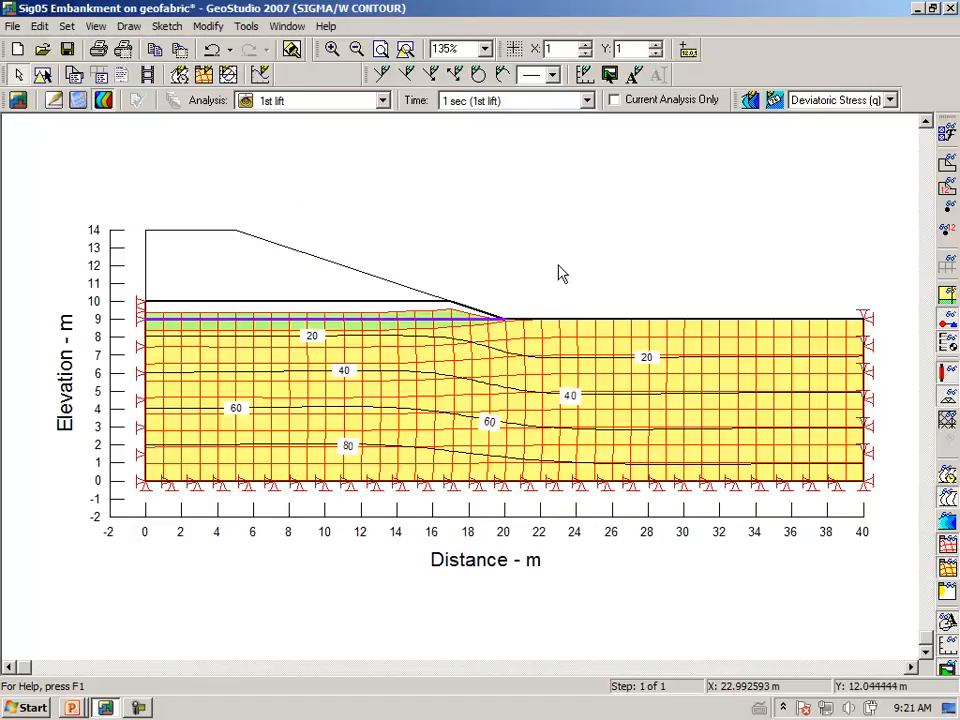
Return to the model definition, duplicate the 1st lift analysis and name the copy 2nd lift.
click(54, 102)
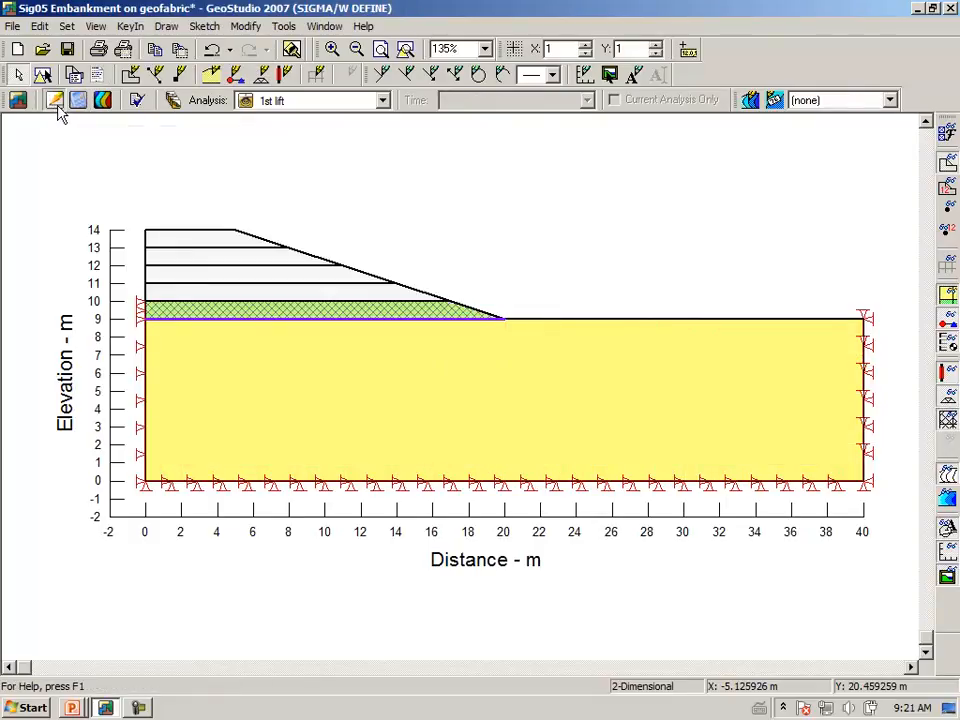
click(172, 99)
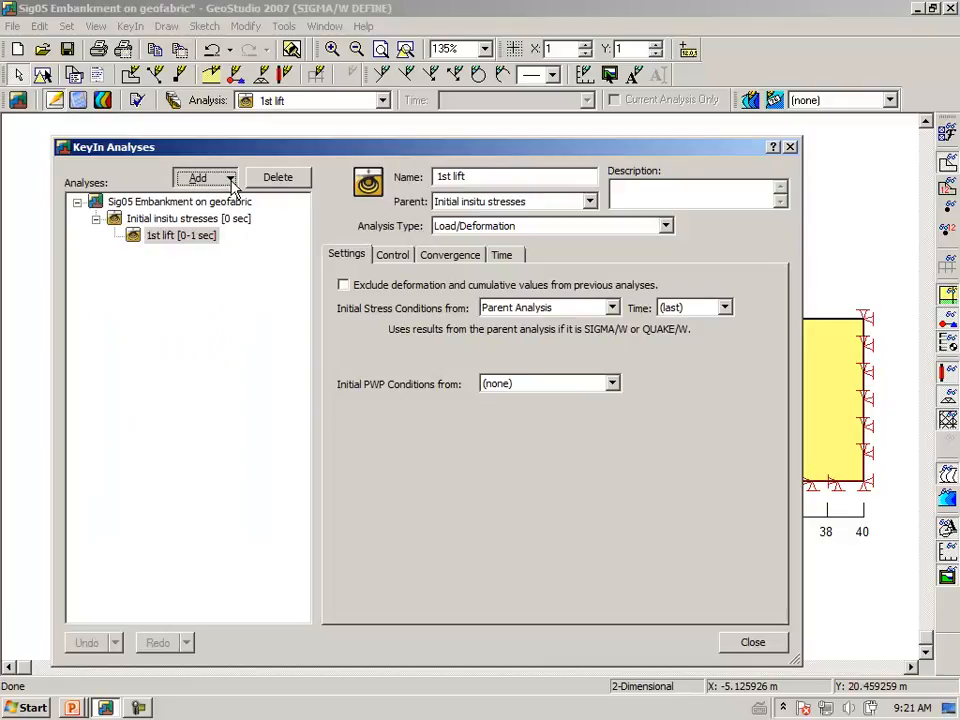
click(230, 178)
click(214, 200)
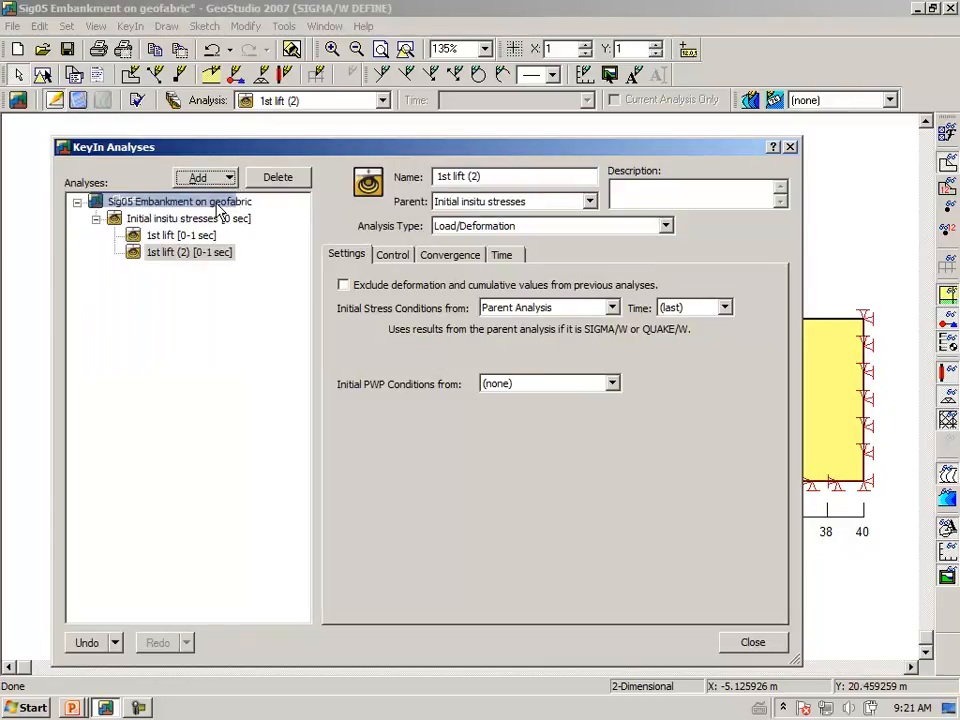
drag(504, 180, 209, 164)
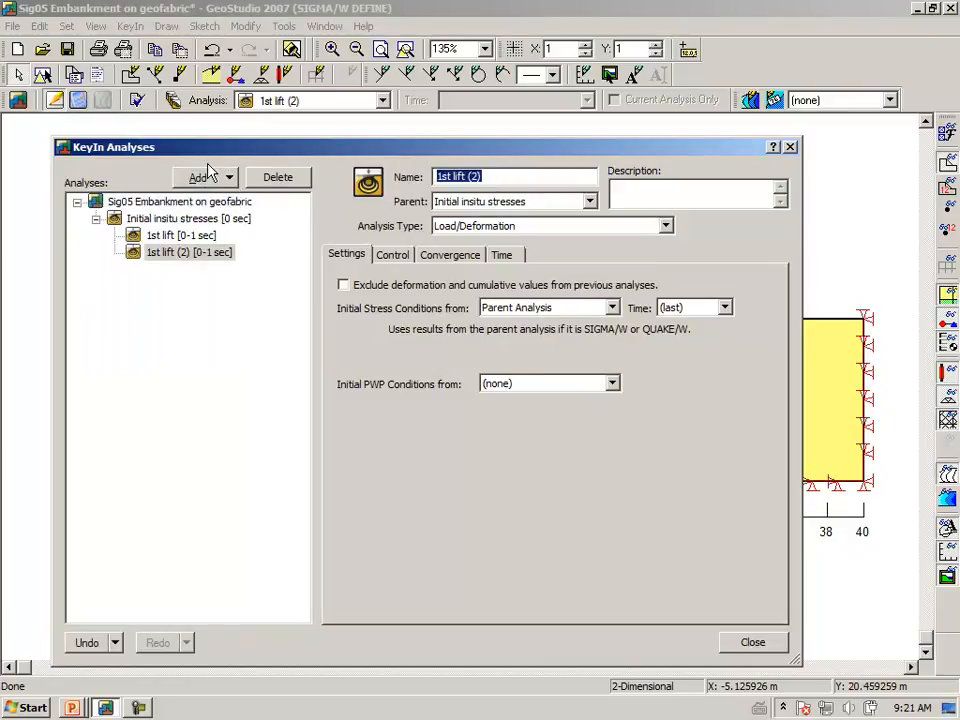
text(2nd lift)
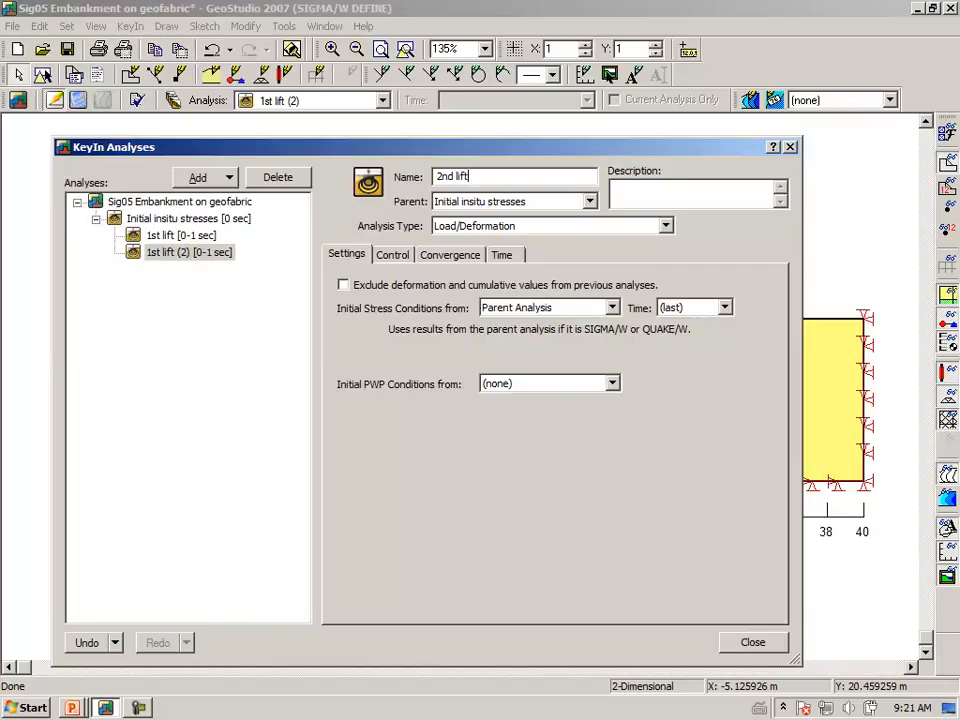
key(Tab)
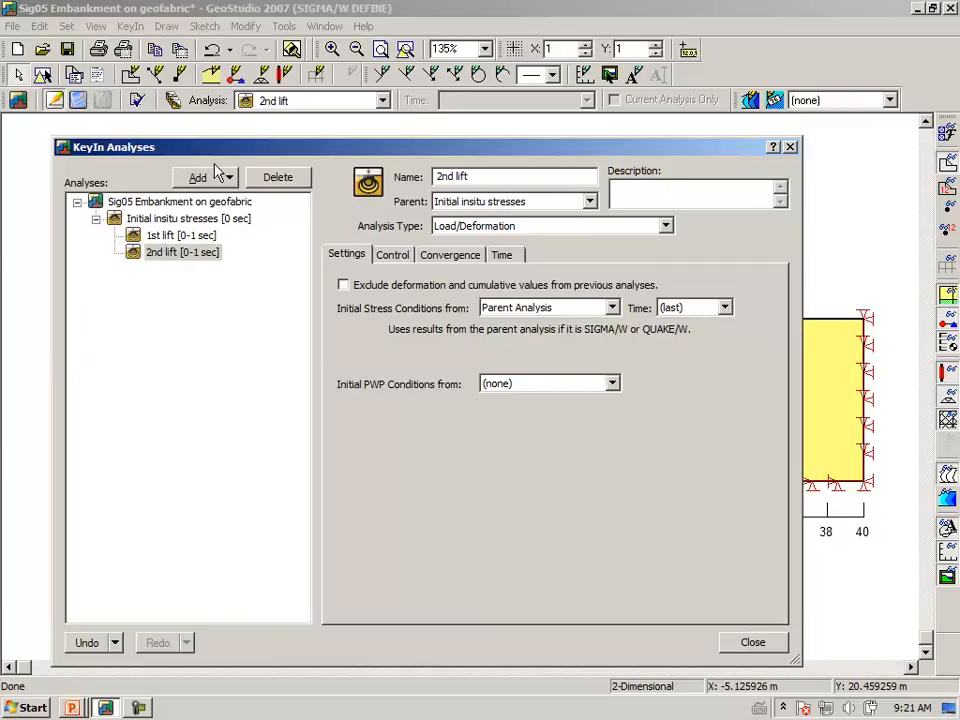
Make 1st lift the parent of the 2nd lift analysis.
click(591, 204)
click(511, 243)
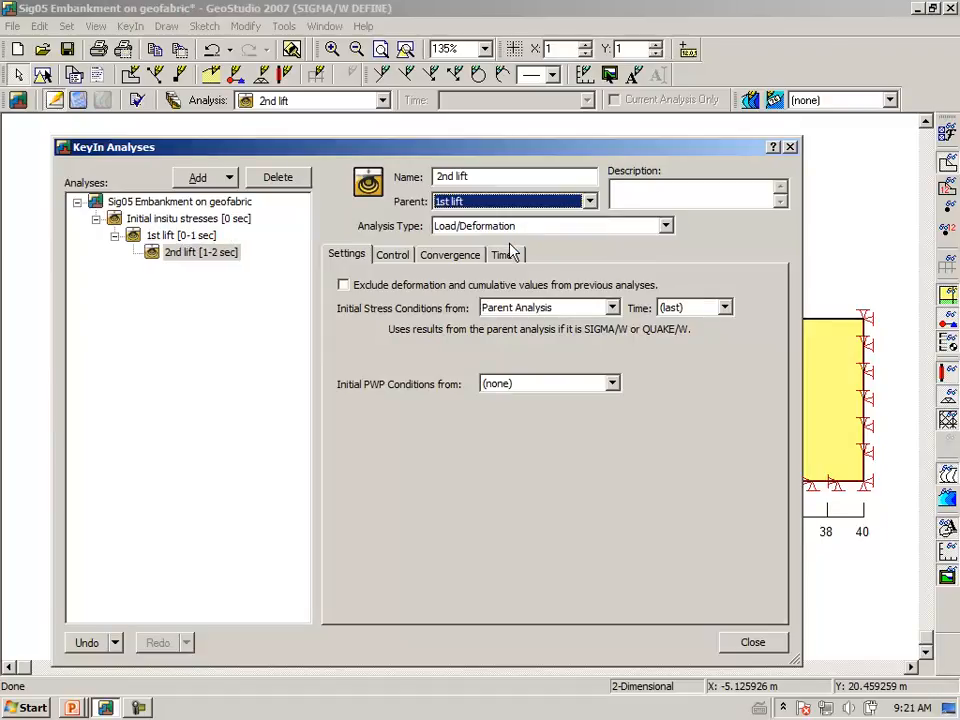
click(750, 645)
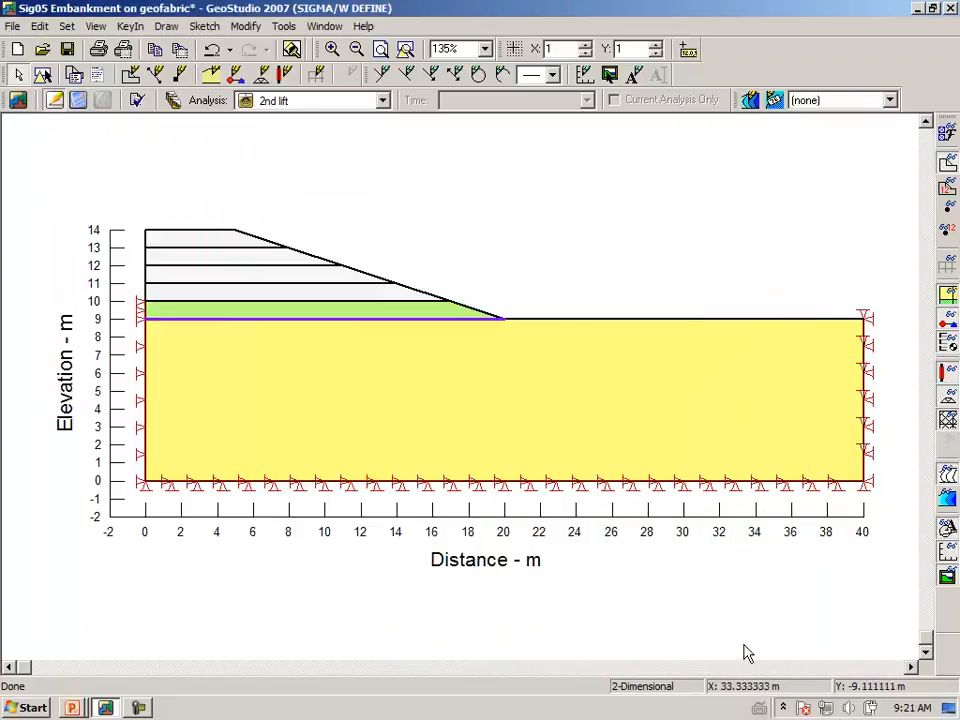
Assign the Embankment material to the second embankment layer, between elevations 10 and 11 m, in the 2nd lift analysis.
click(167, 26)
click(120, 113)
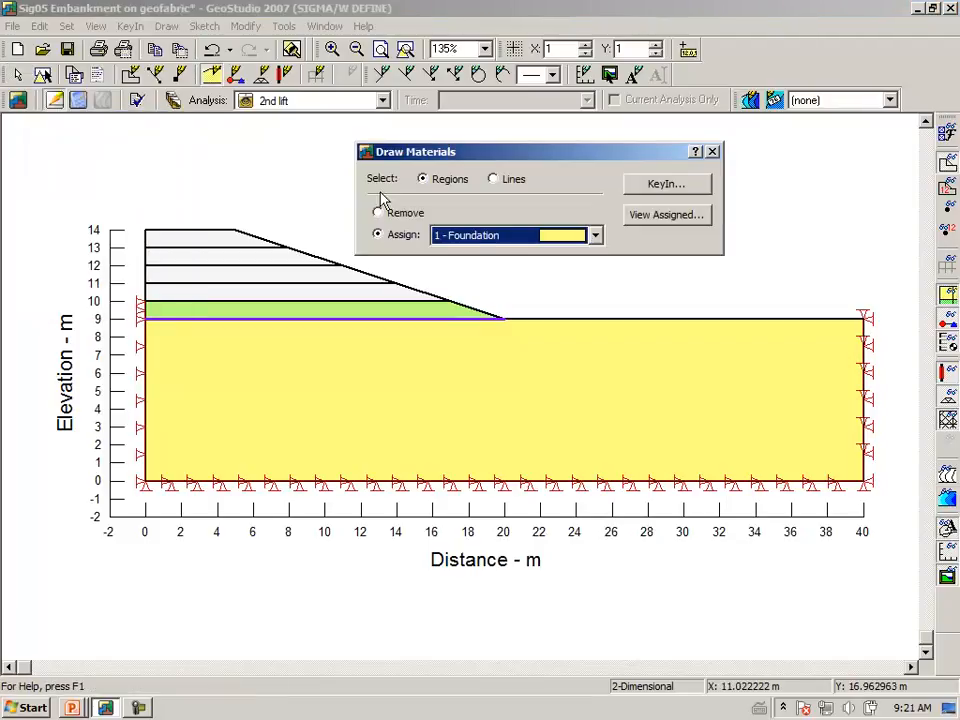
click(594, 235)
click(574, 271)
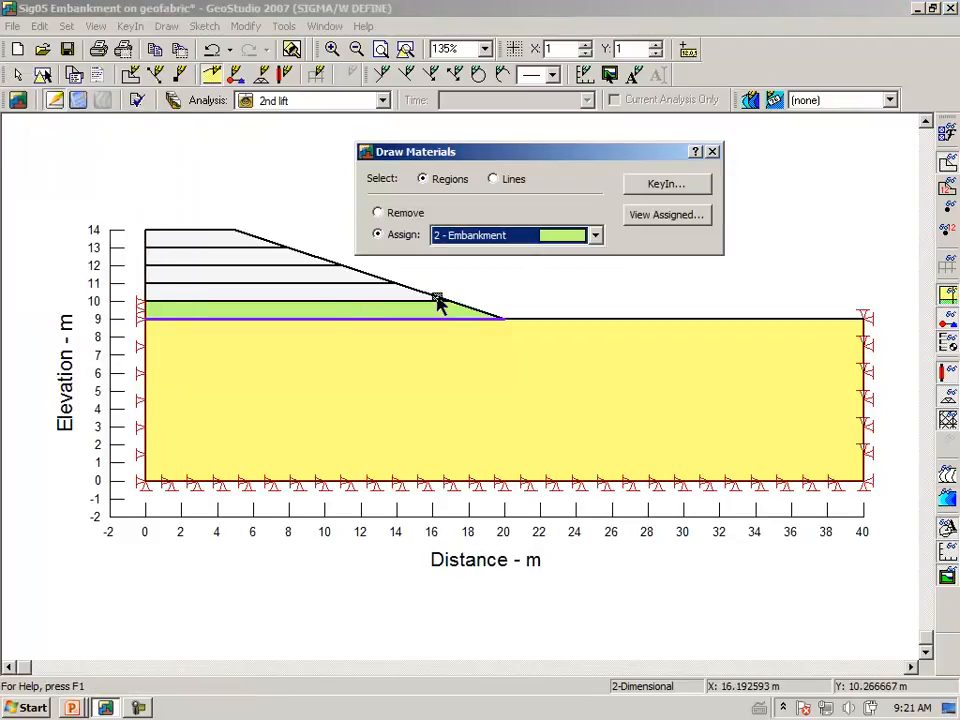
click(327, 295)
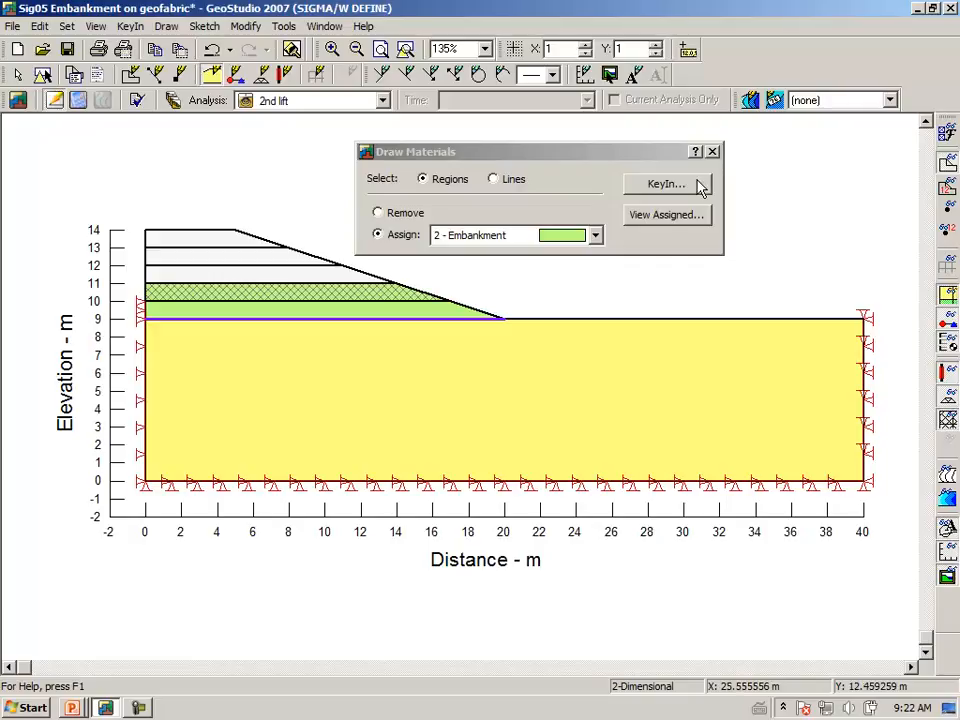
Assign the Fixed X stress/strain boundary condition to the second layer's vertical edge, between elevations 10 and 11 m, in the 2nd lift analysis.
click(710, 151)
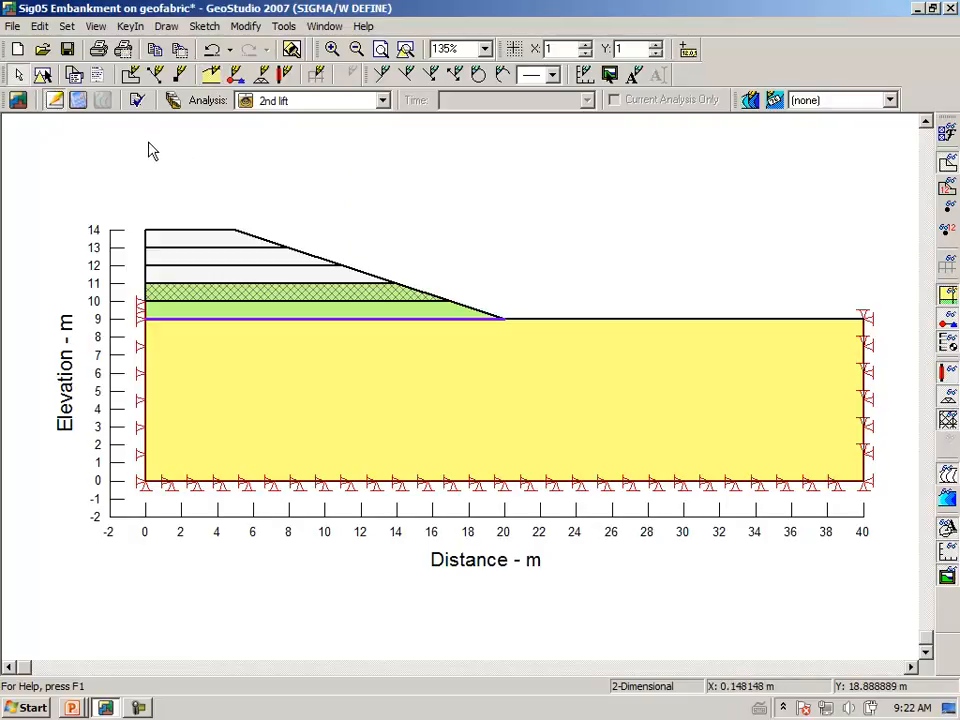
click(166, 27)
click(95, 197)
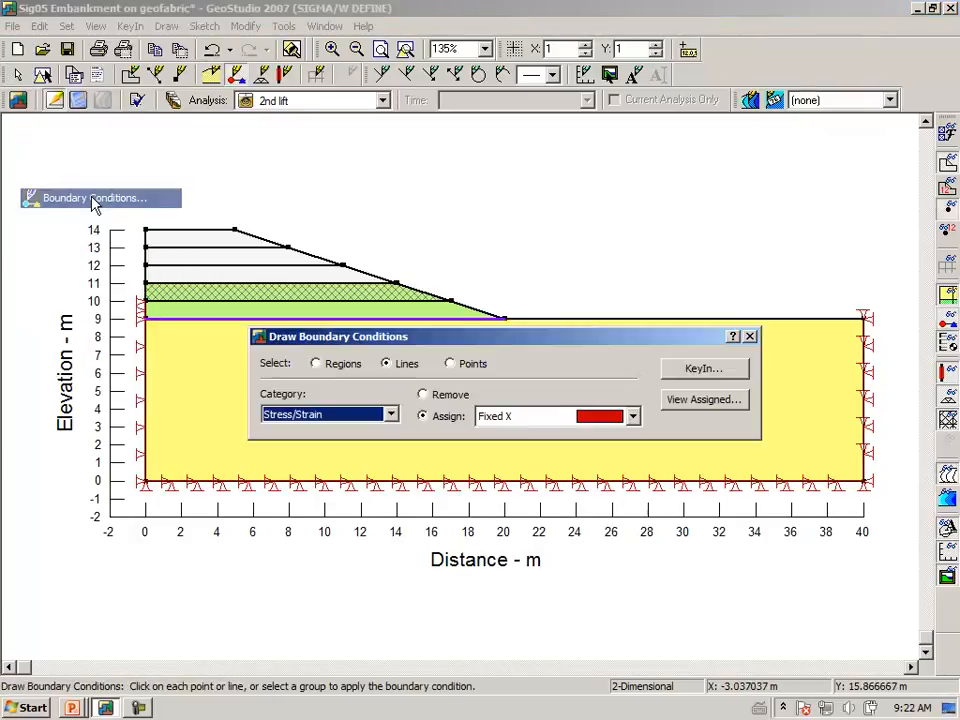
click(142, 300)
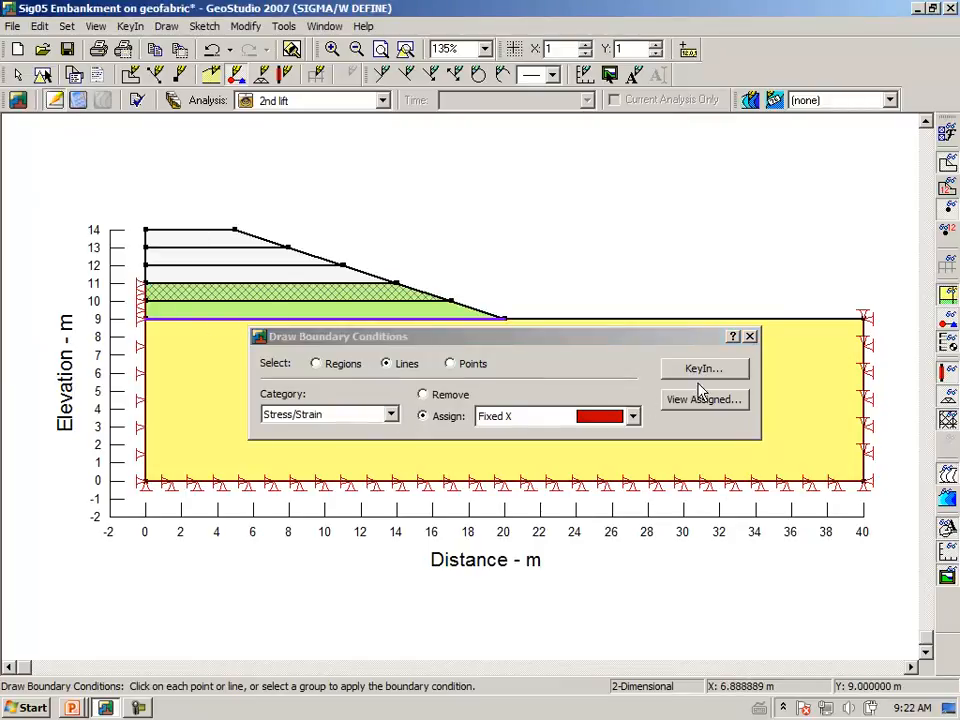
click(750, 337)
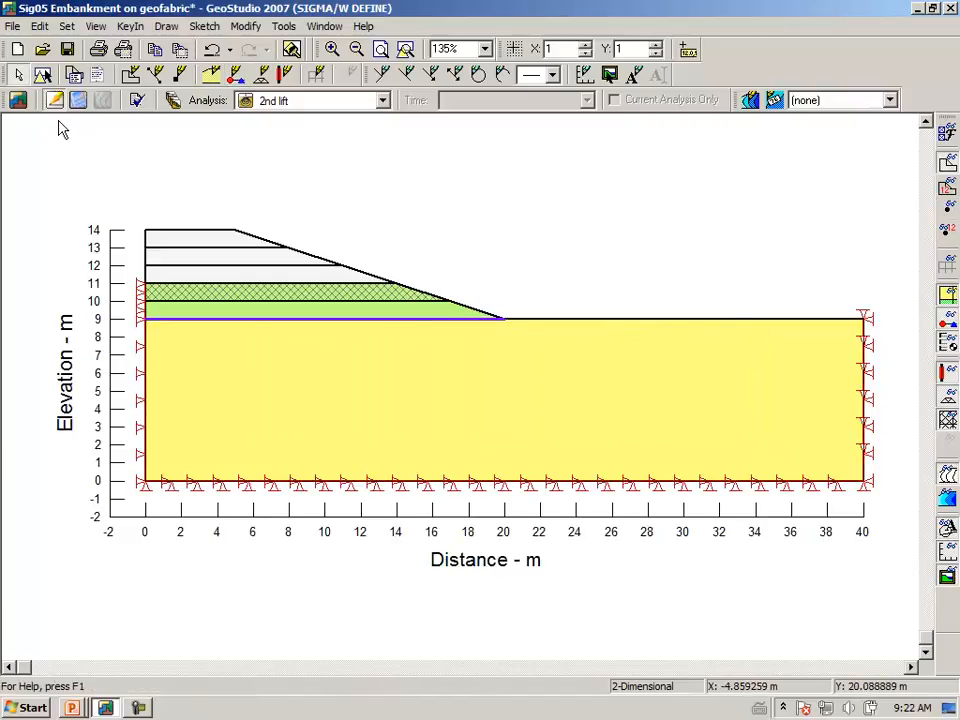
Clone the 2nd lift analysis, name the copy 3rd lift and make 2nd lift its parent.
click(174, 104)
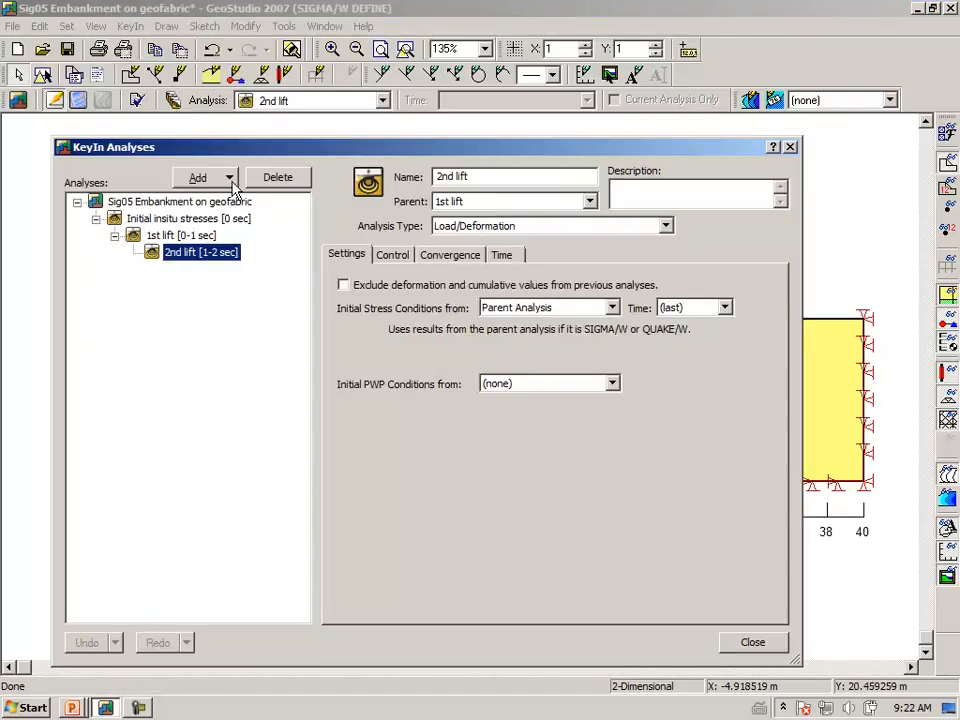
click(208, 179)
click(210, 199)
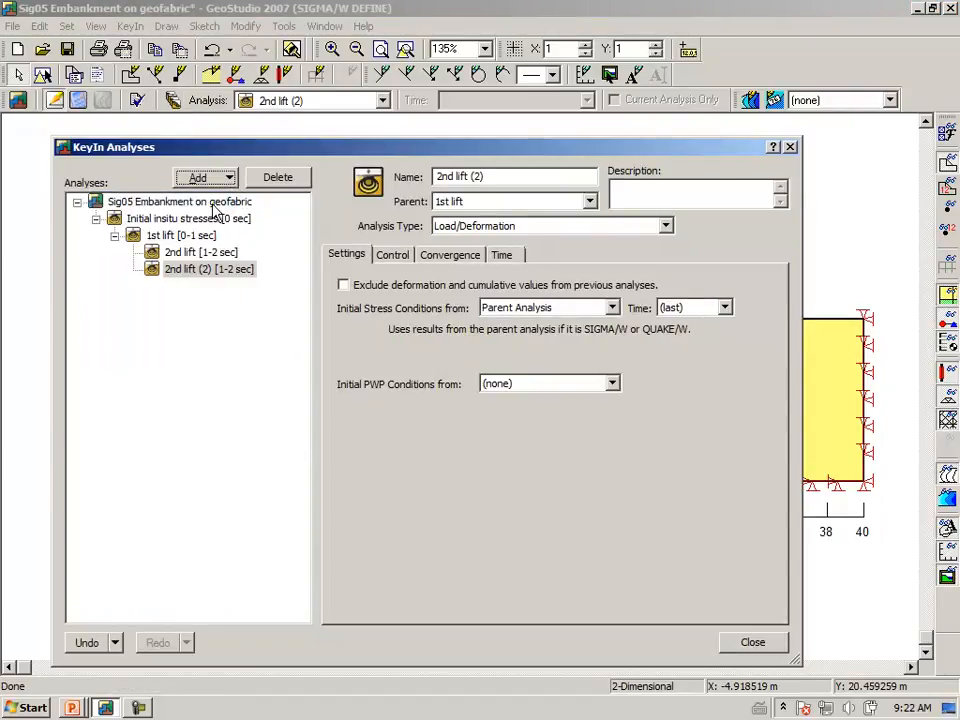
drag(514, 178, 167, 185)
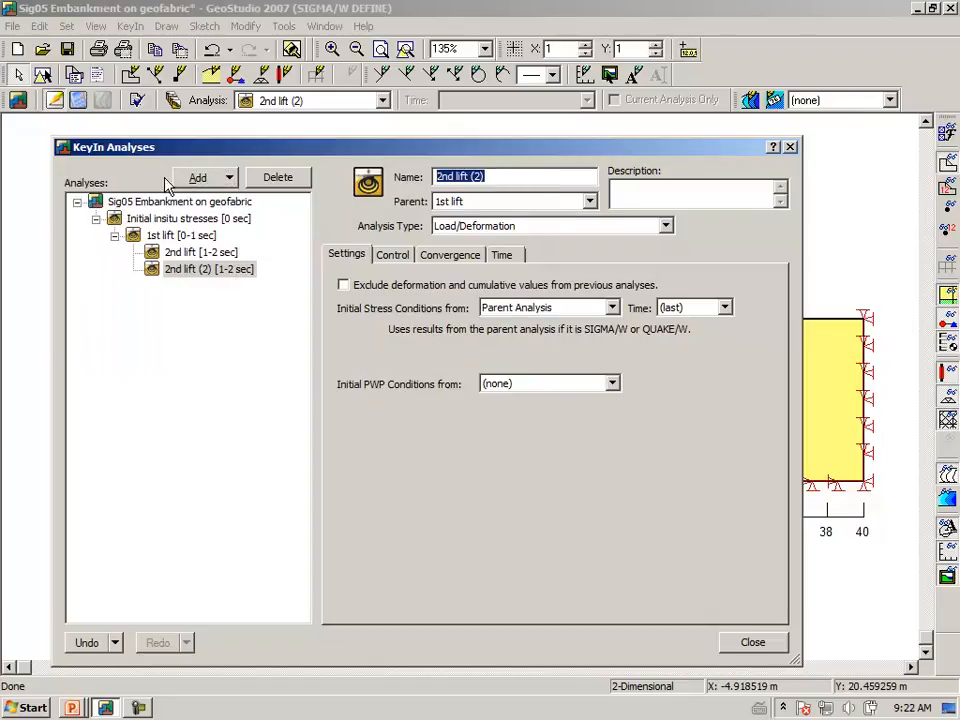
text(3rd lif)
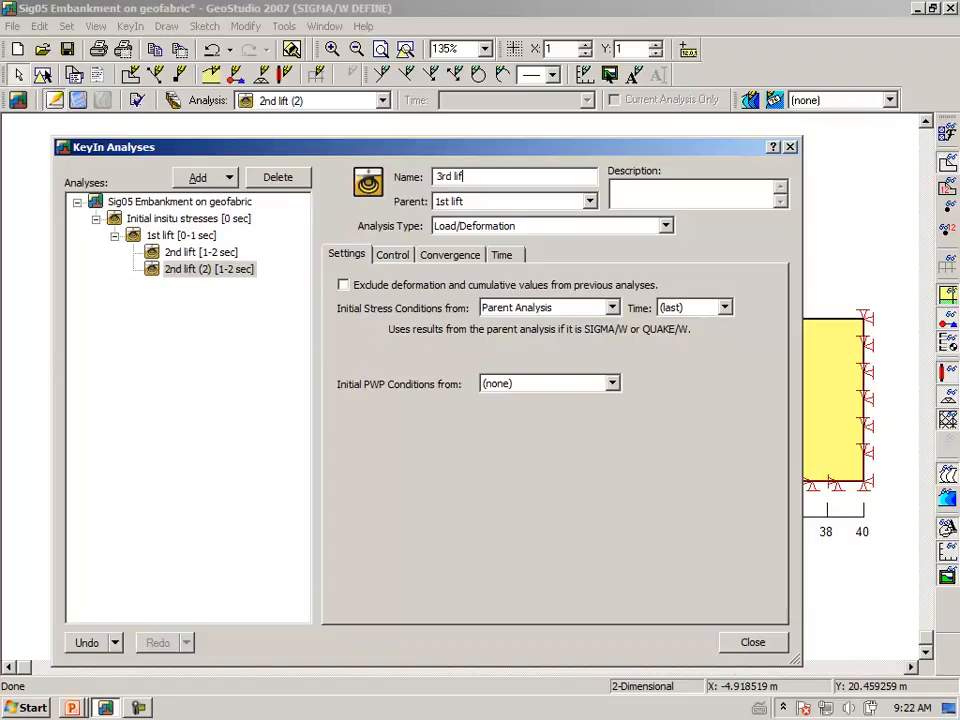
text(t)
key(Tab)
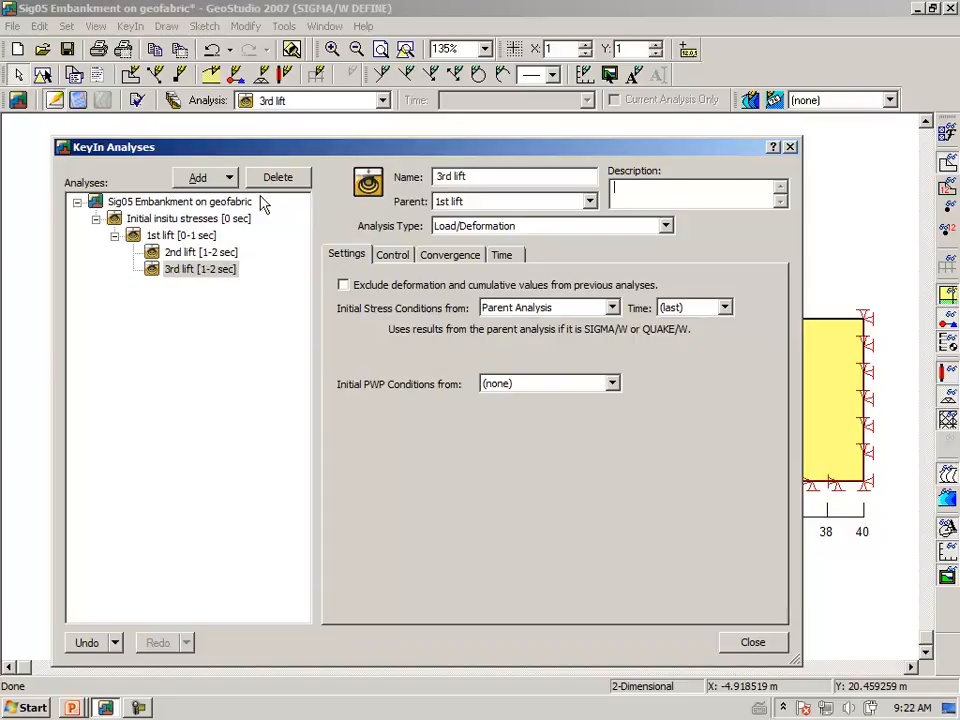
click(591, 204)
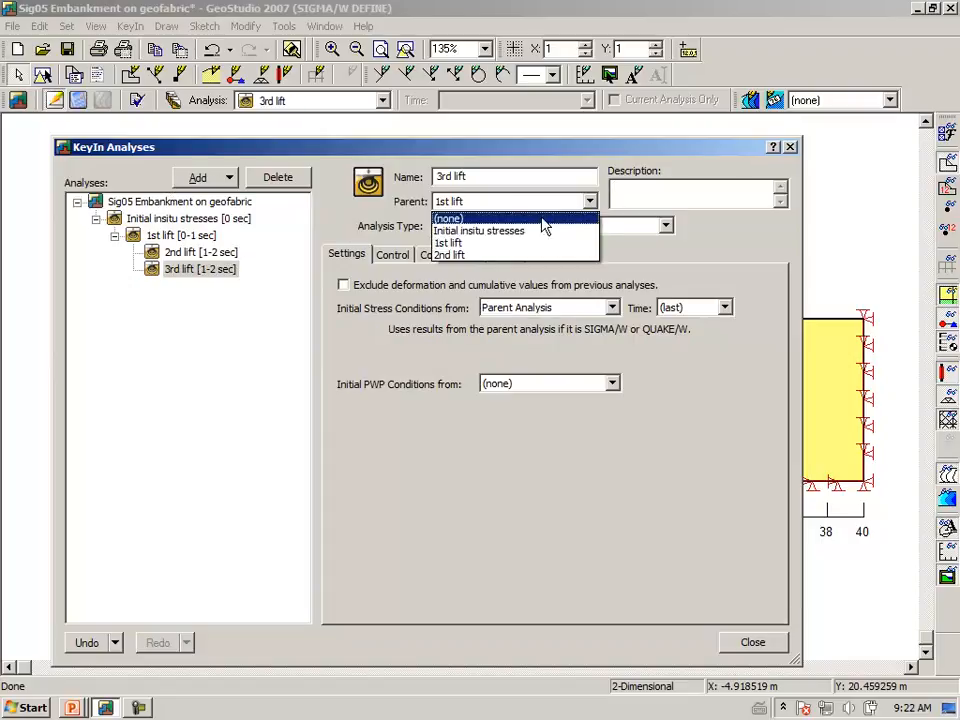
click(491, 256)
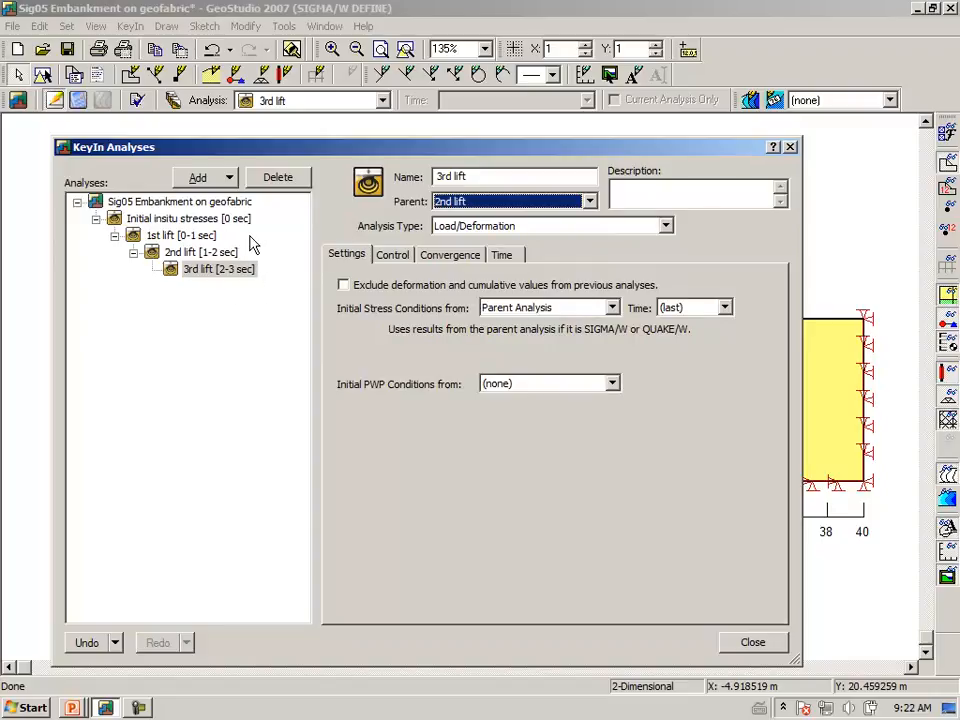
Clone the 3rd lift analysis, name the copy 4th lift and make 3rd lift its parent.
click(230, 178)
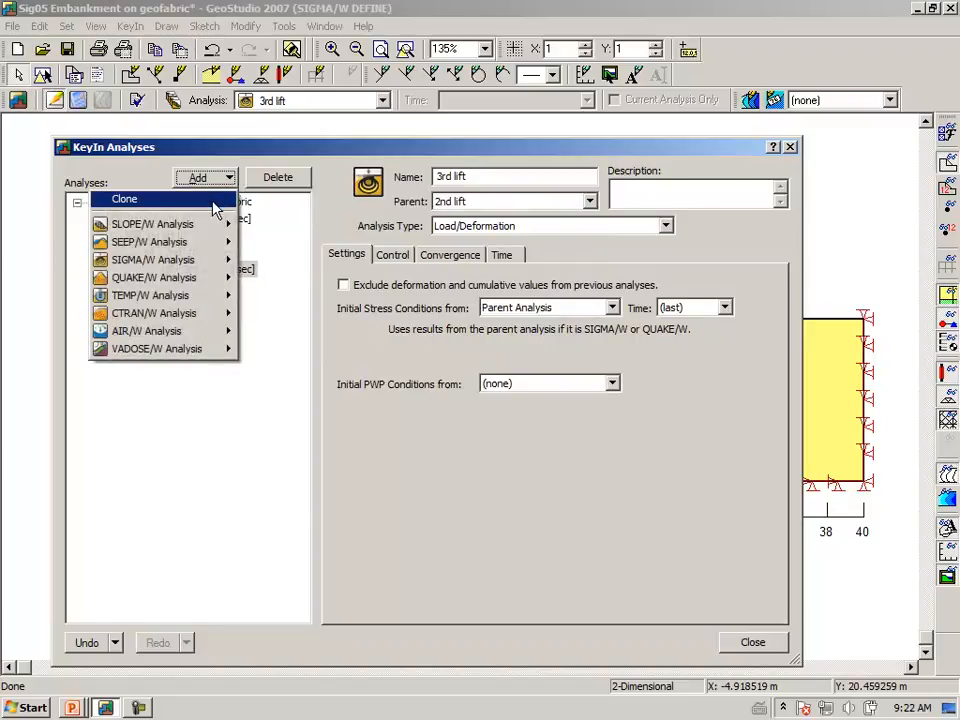
click(214, 198)
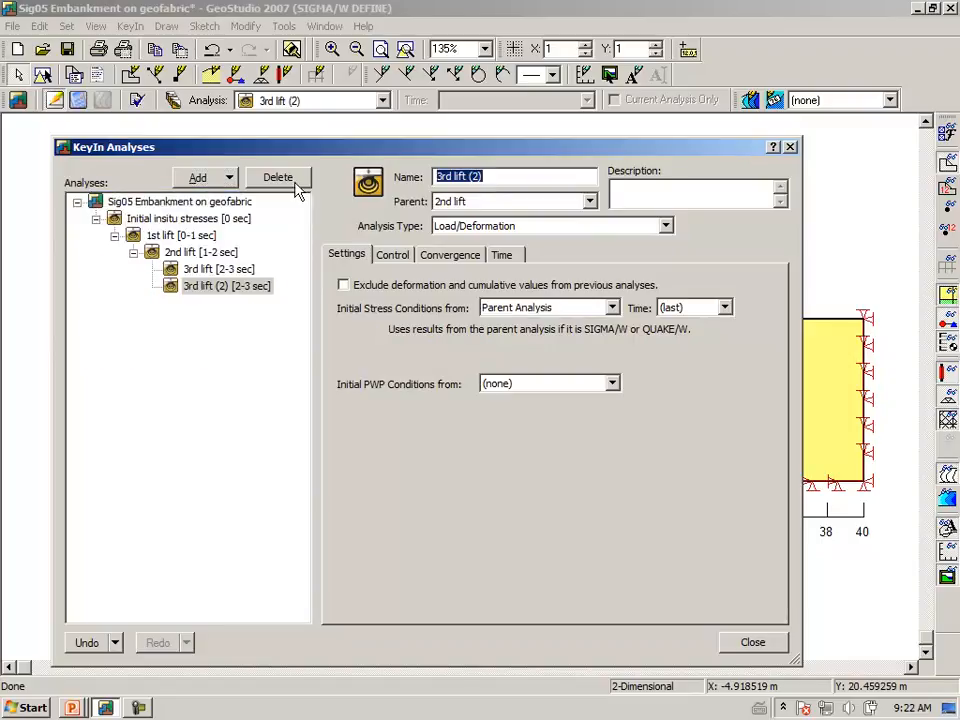
text(4th lift)
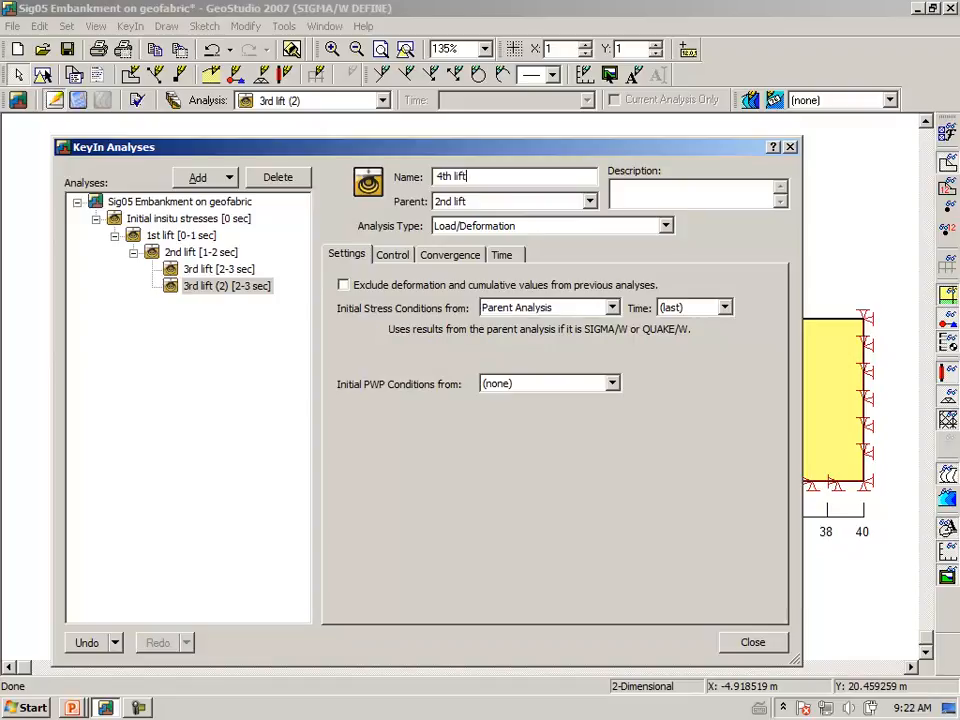
key(Tab)
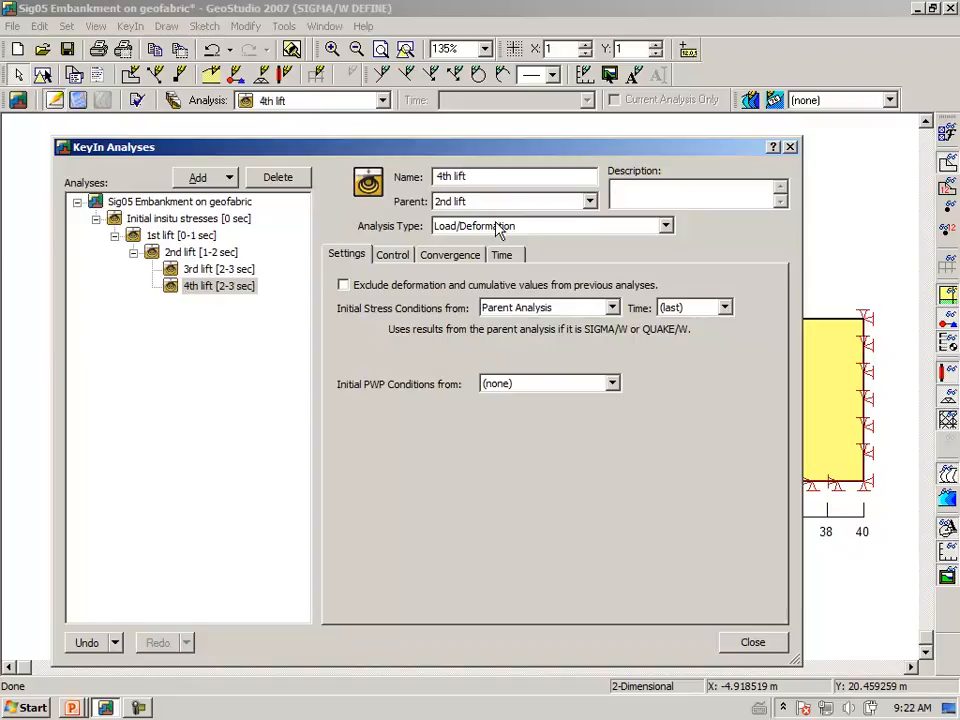
click(590, 201)
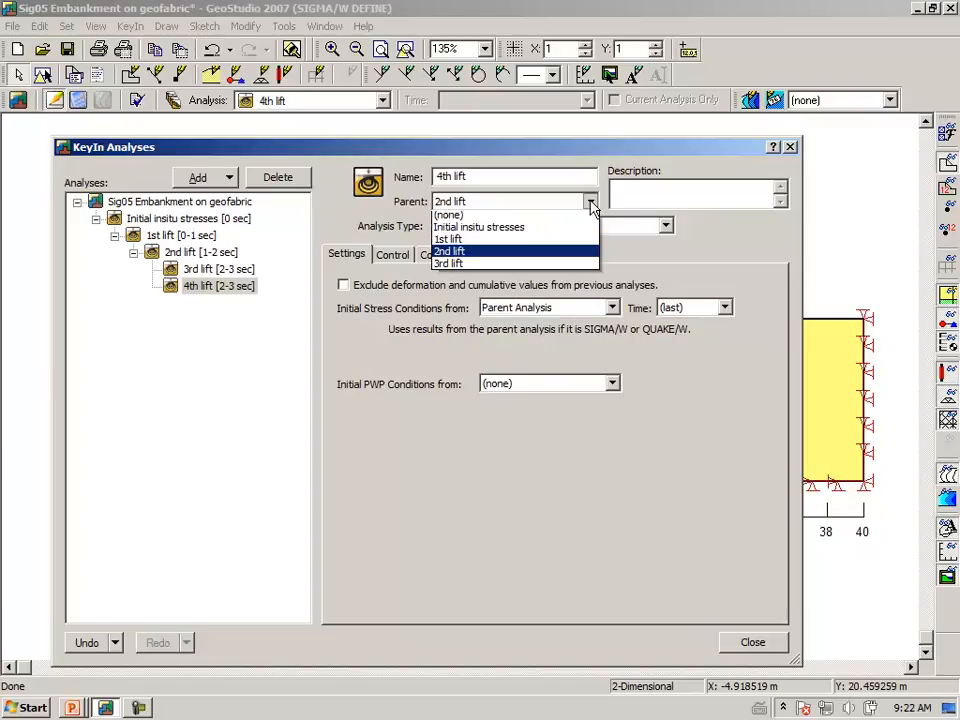
click(456, 268)
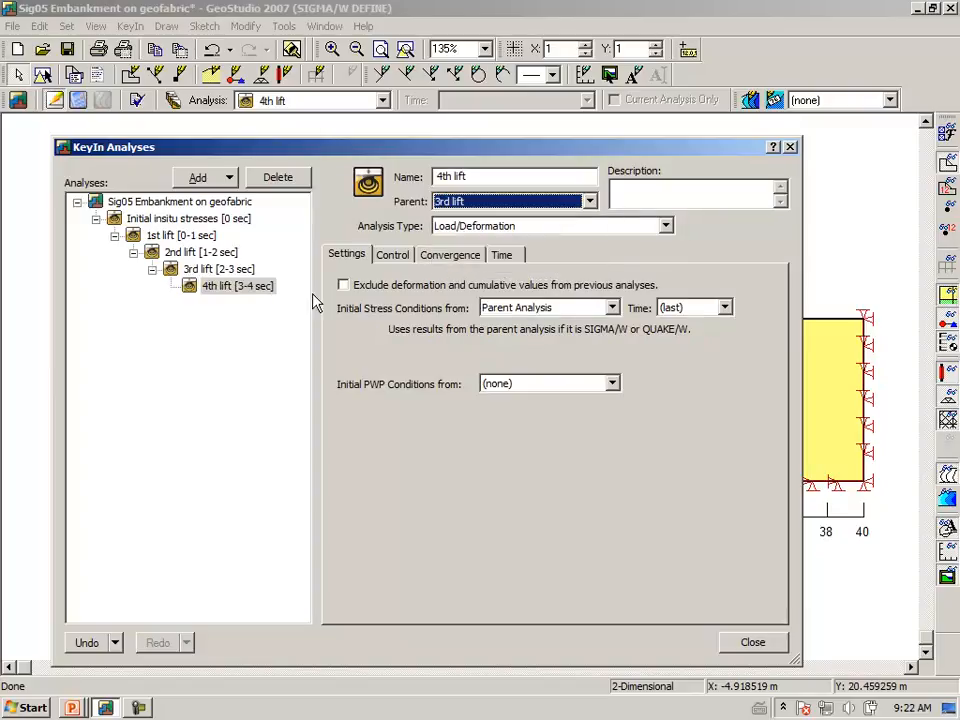
click(742, 647)
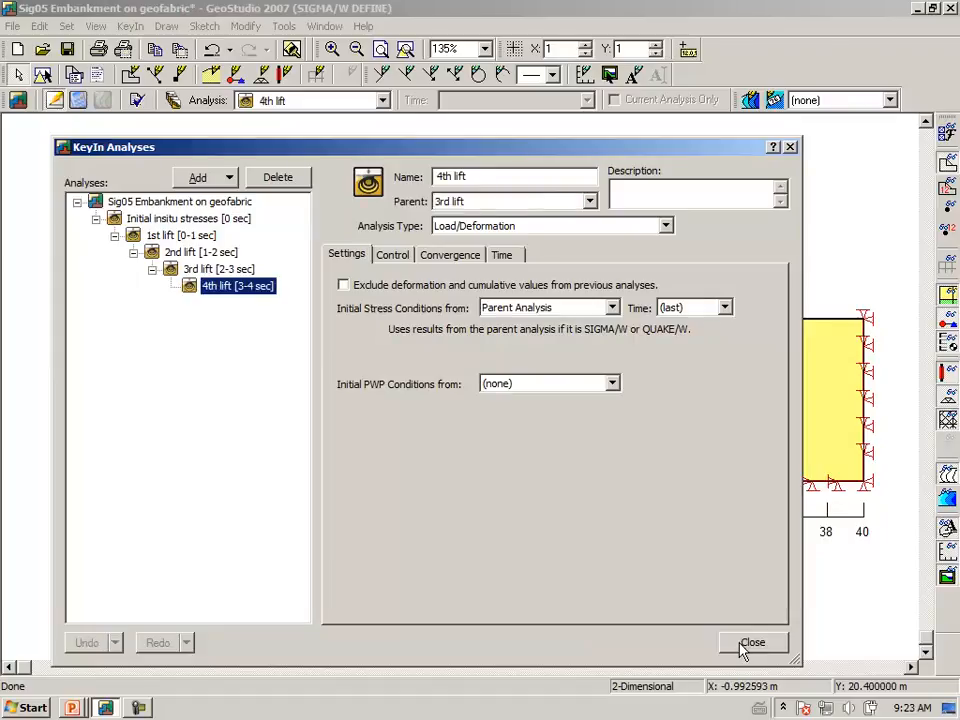
Clone the 4th lift analysis, name the copy 5th lift and make 4th lift its parent.
click(229, 178)
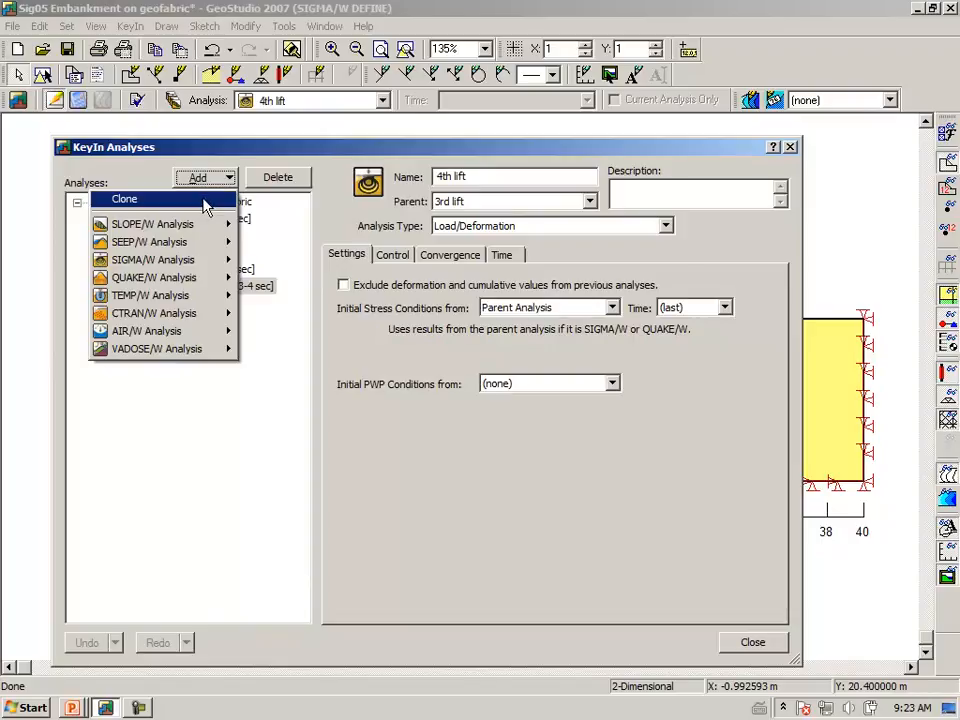
click(208, 202)
drag(487, 179, 310, 176)
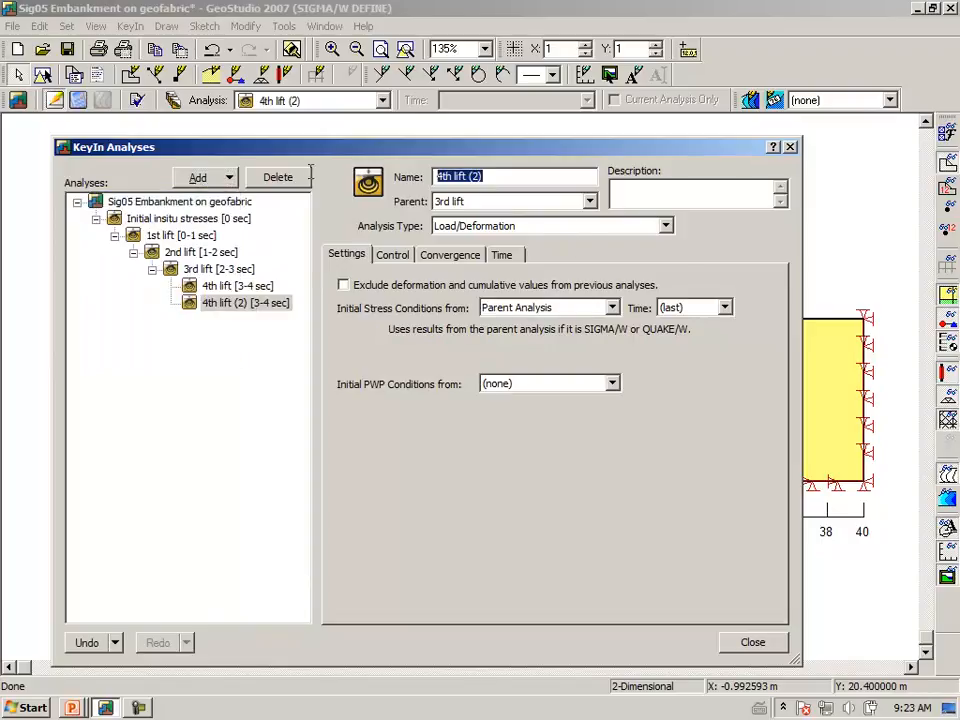
text(5)
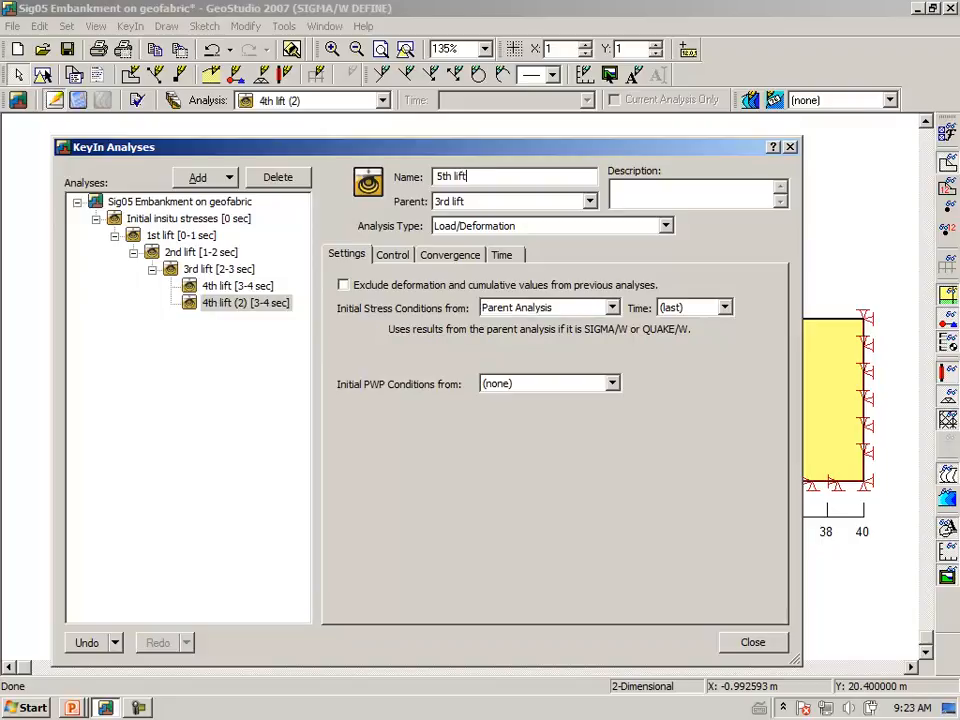
key(Tab)
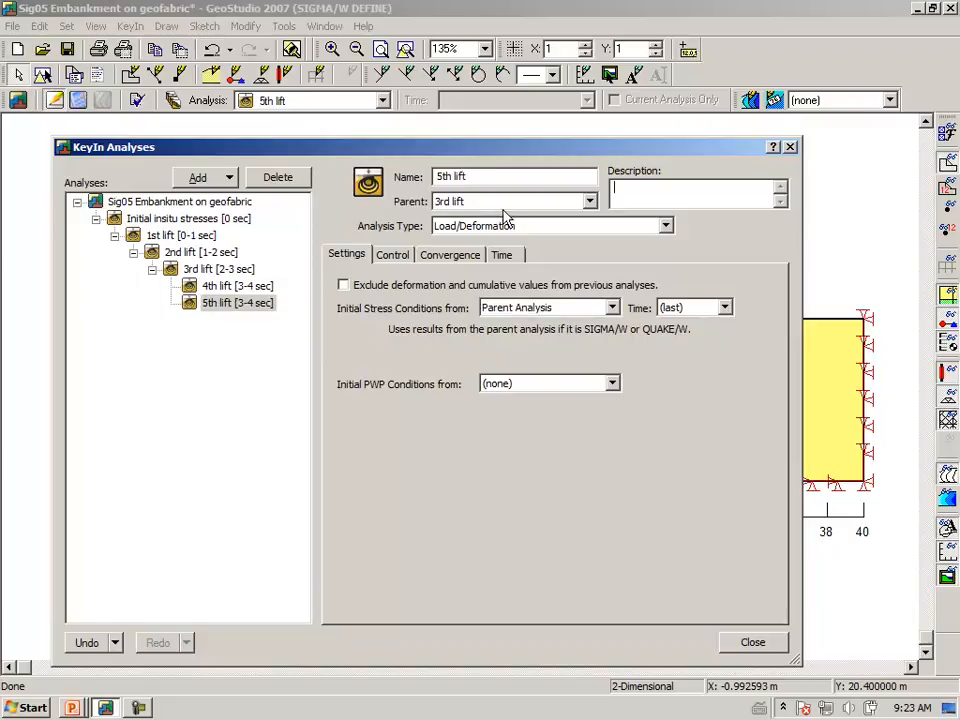
click(589, 201)
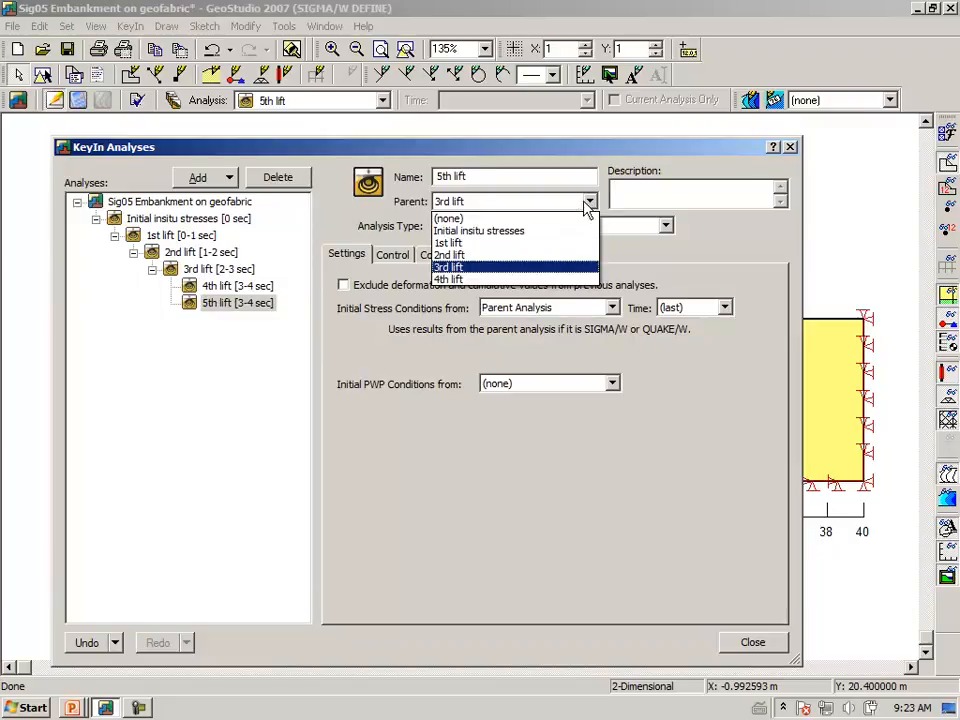
click(467, 280)
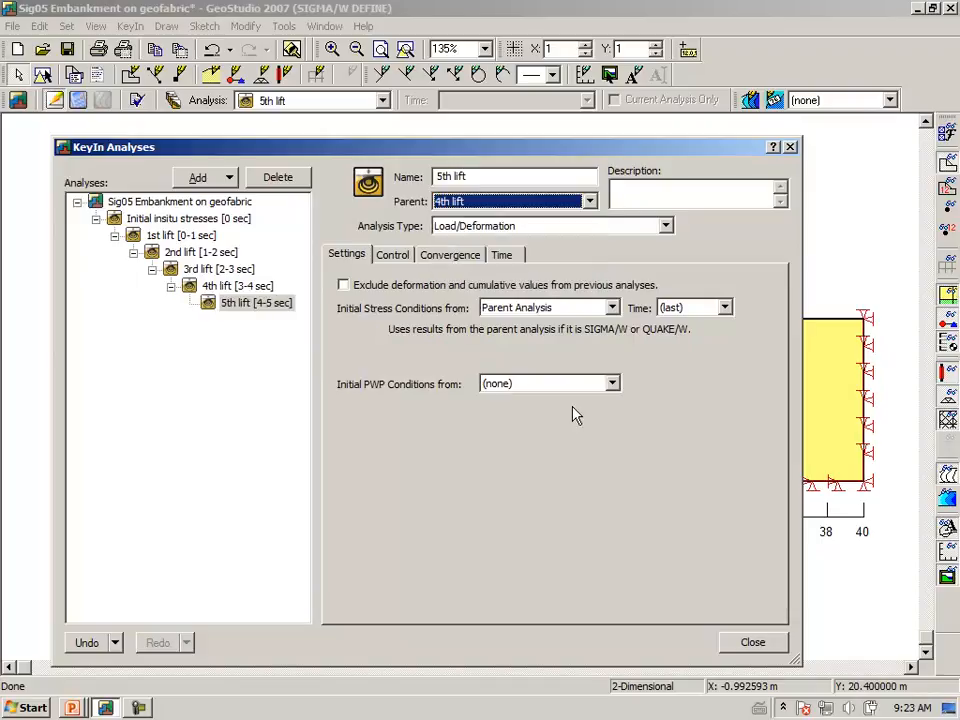
click(752, 643)
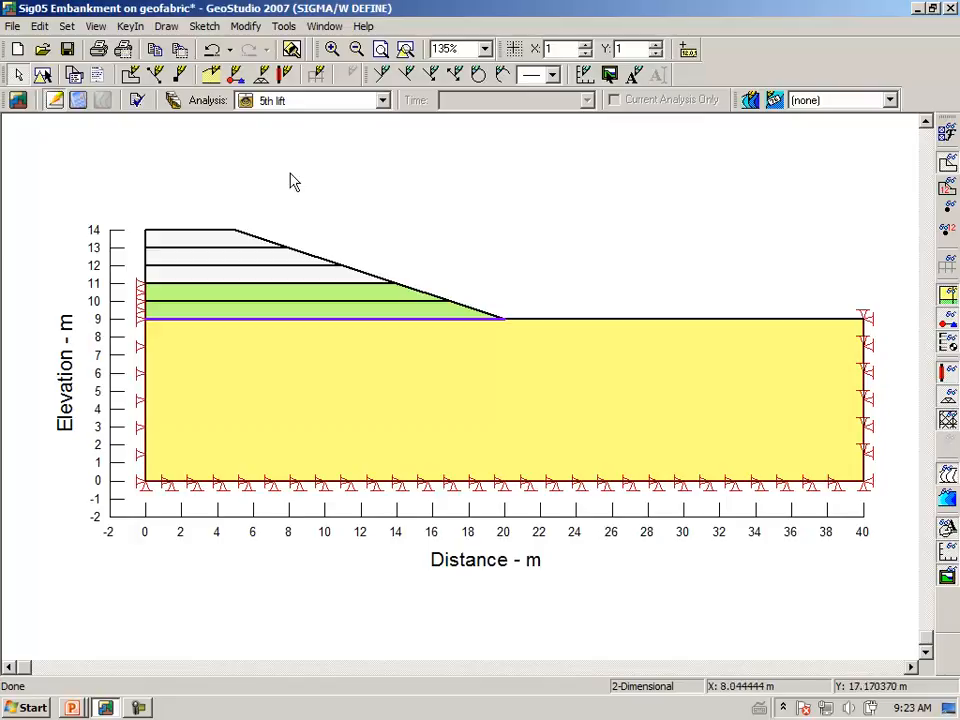
Check the 2nd lift model setup and make 3rd lift the current analysis.
click(381, 101)
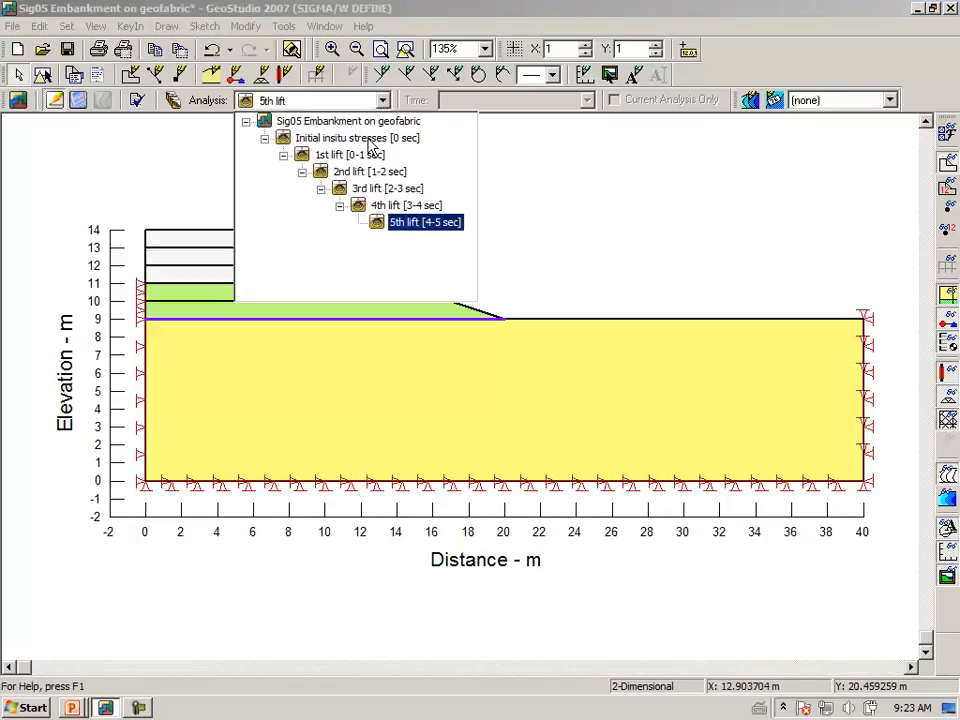
click(360, 174)
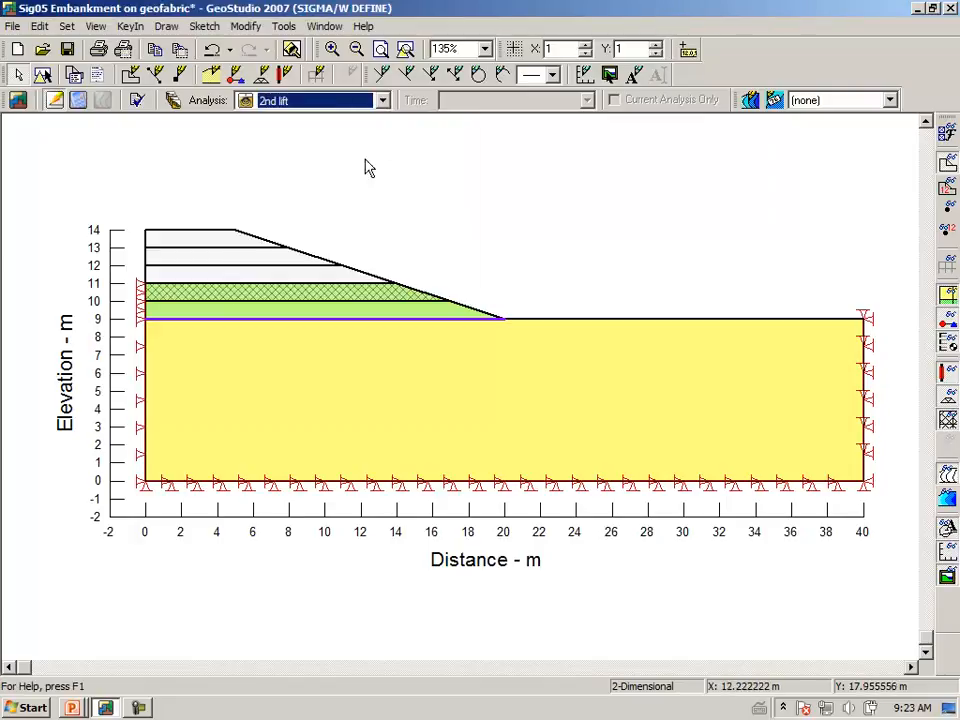
click(382, 102)
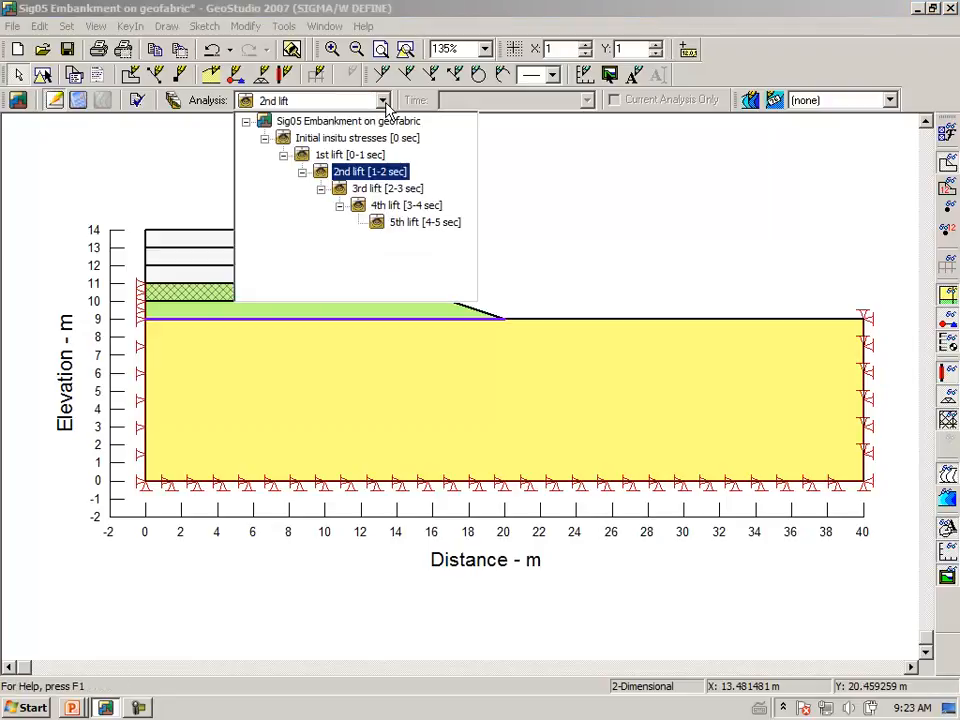
click(376, 192)
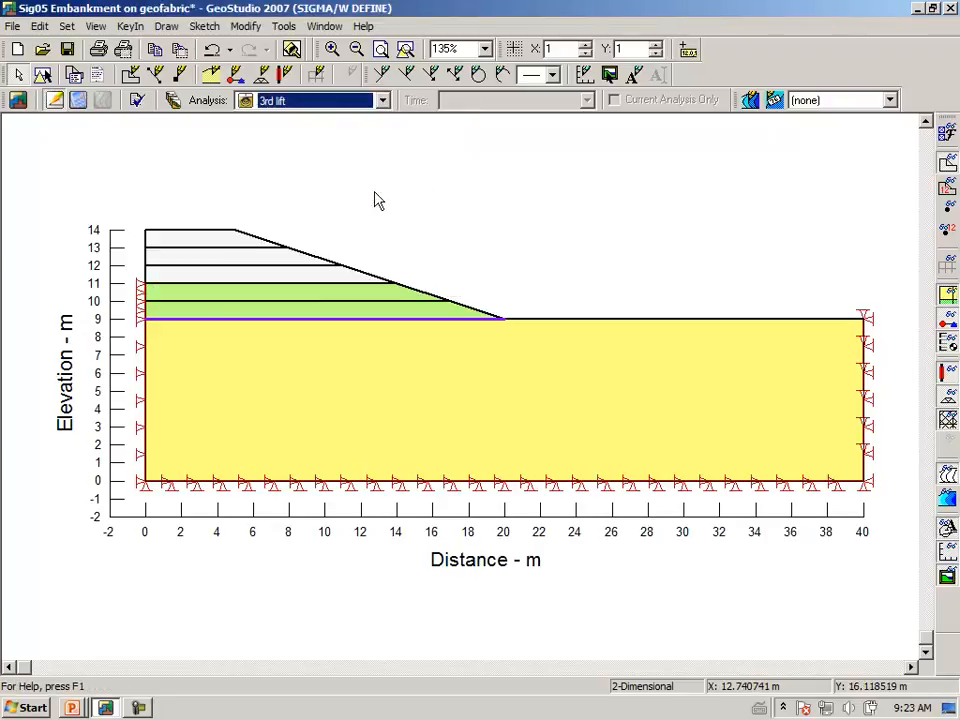
click(130, 26)
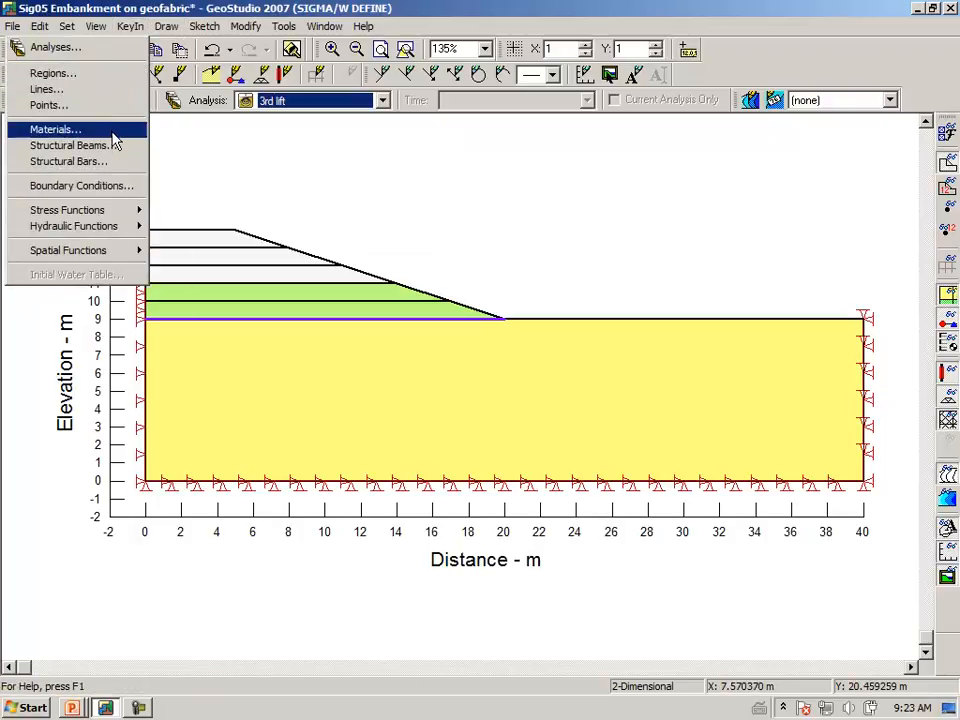
click(113, 137)
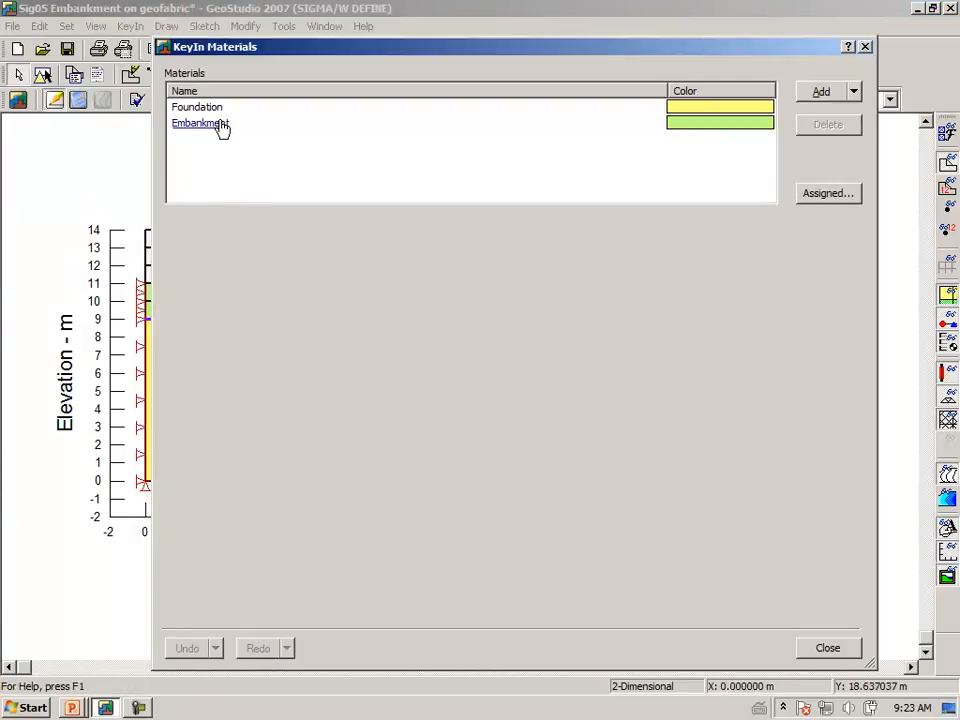
click(214, 126)
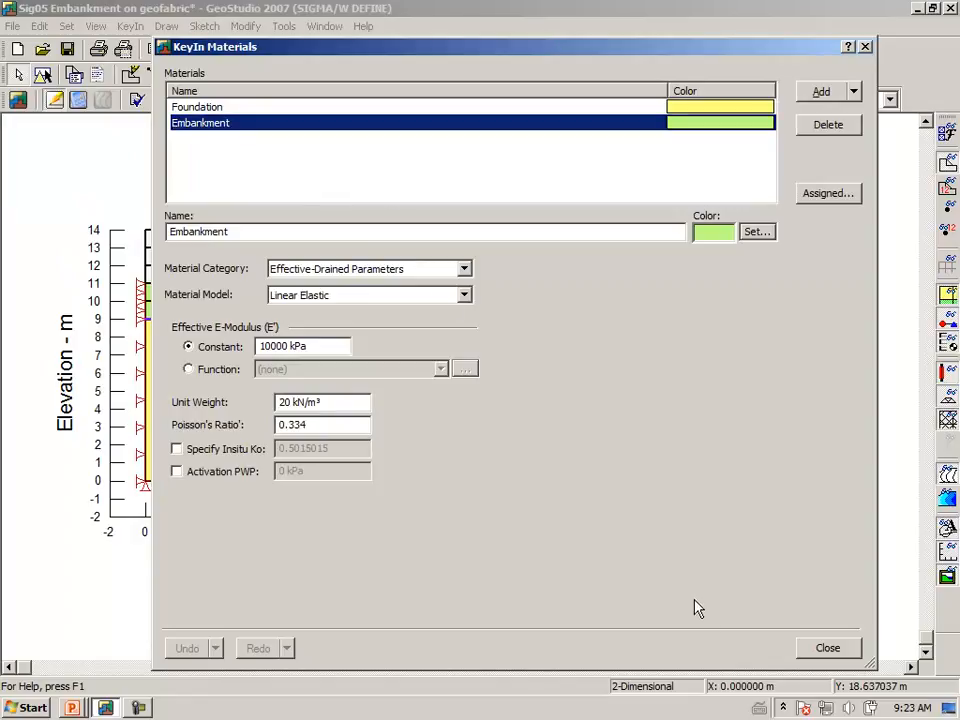
click(828, 648)
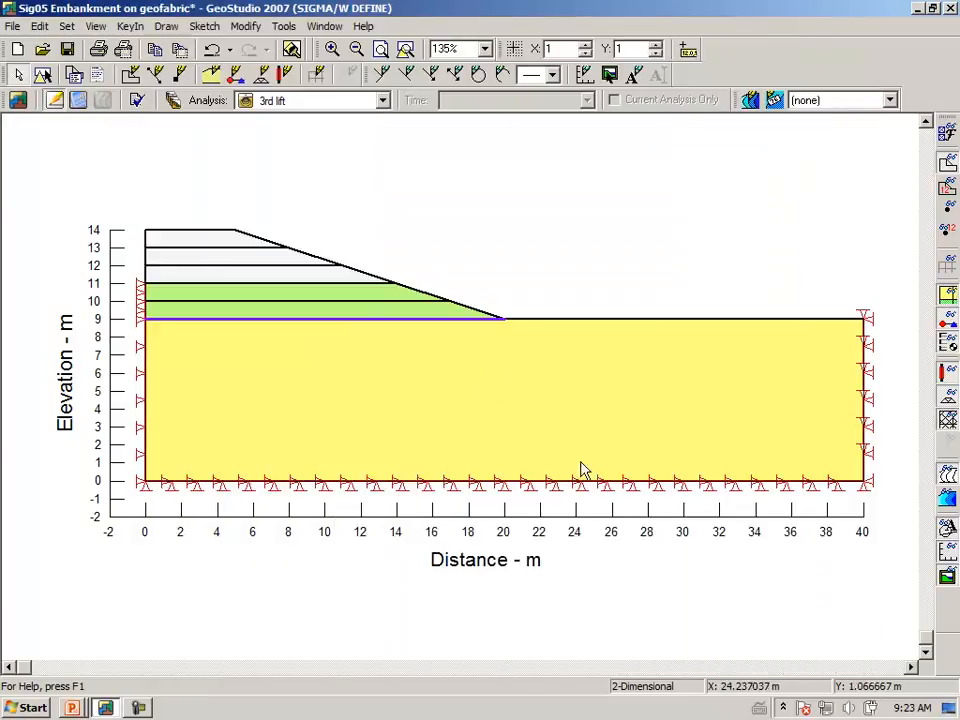
Assign the Embankment material to the third embankment layer, between elevations 11 and 12 m, in the 3rd lift analysis.
click(170, 28)
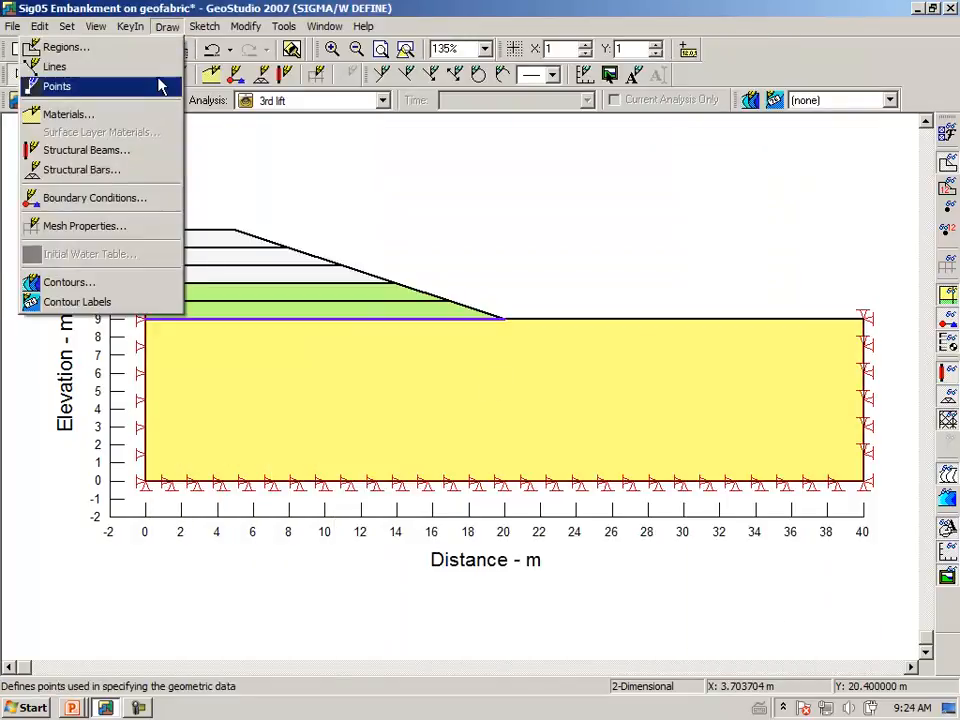
click(155, 118)
click(596, 237)
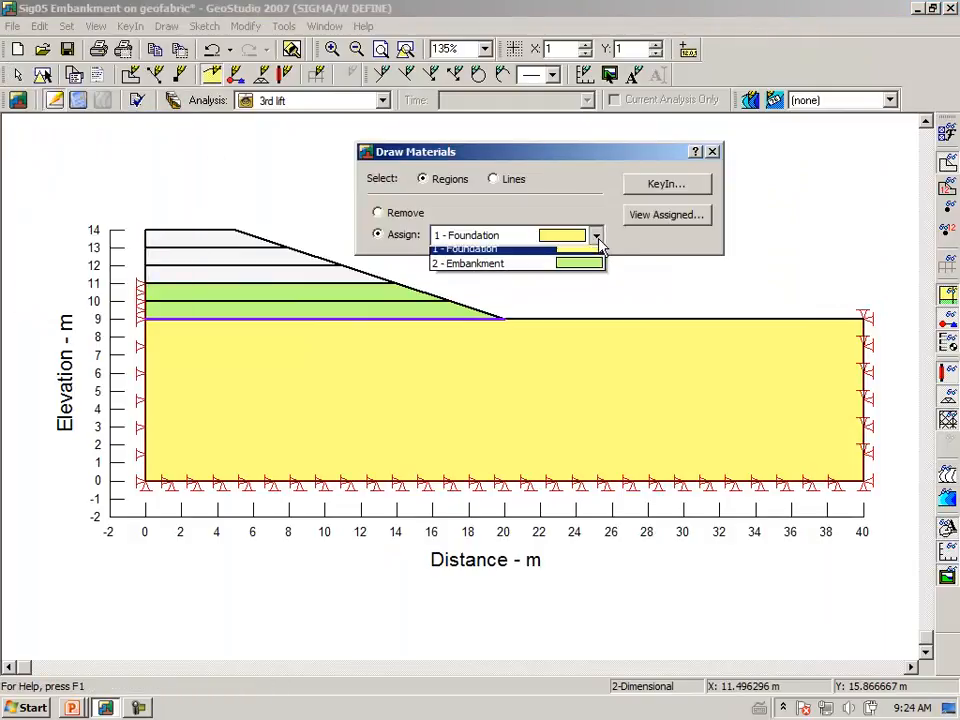
click(580, 272)
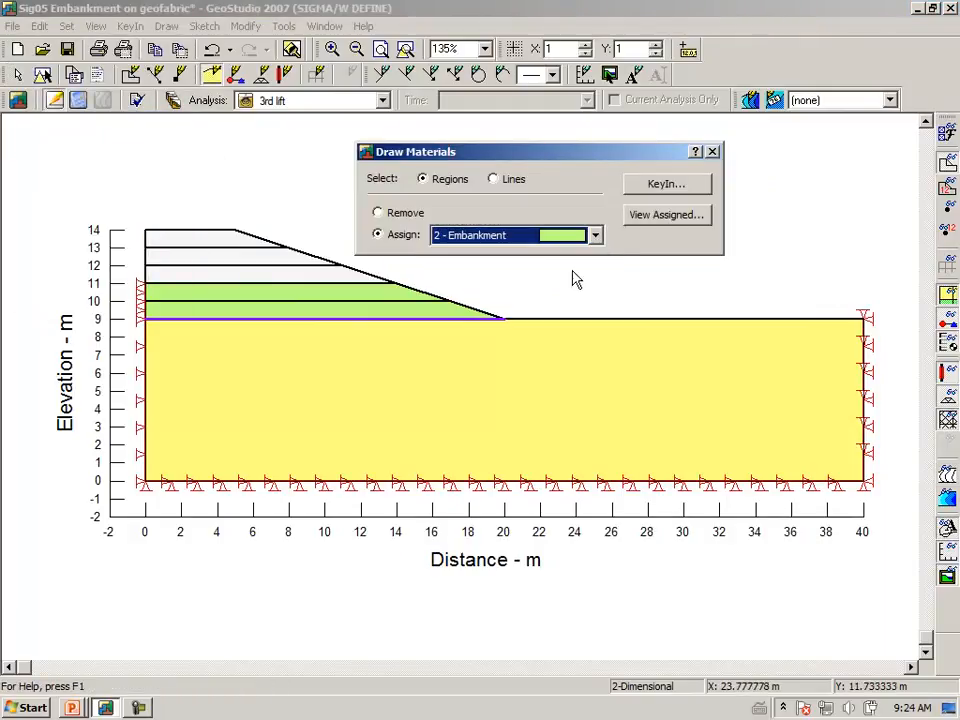
click(266, 279)
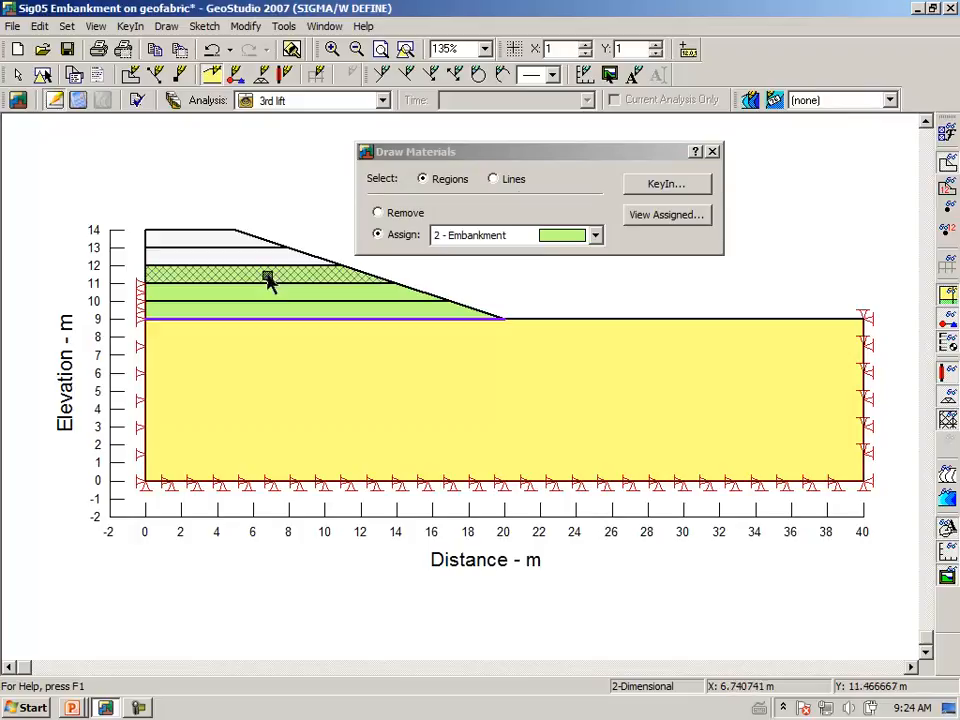
click(712, 152)
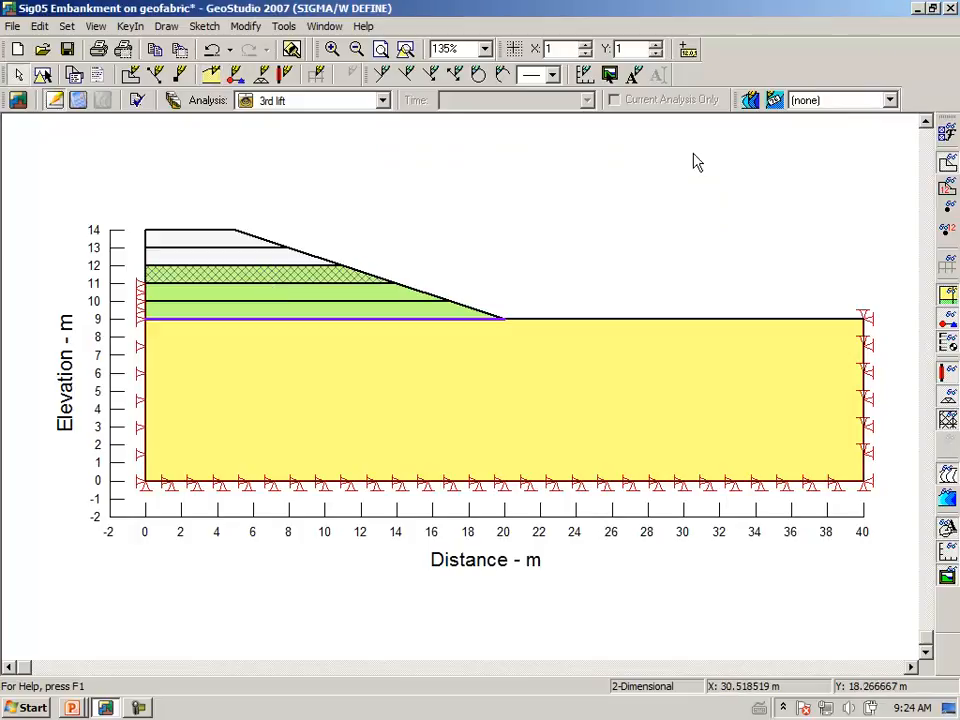
Assign the Fixed X stress/strain boundary condition to the embankment's vertical left edge from elevation 11 to 14 m.
click(166, 27)
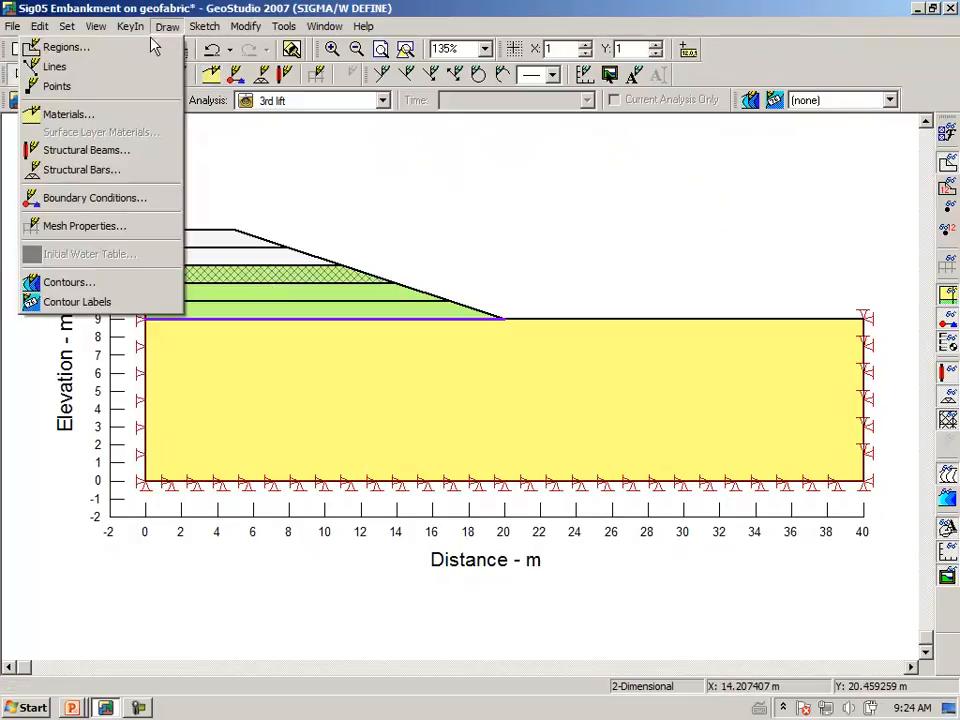
click(129, 197)
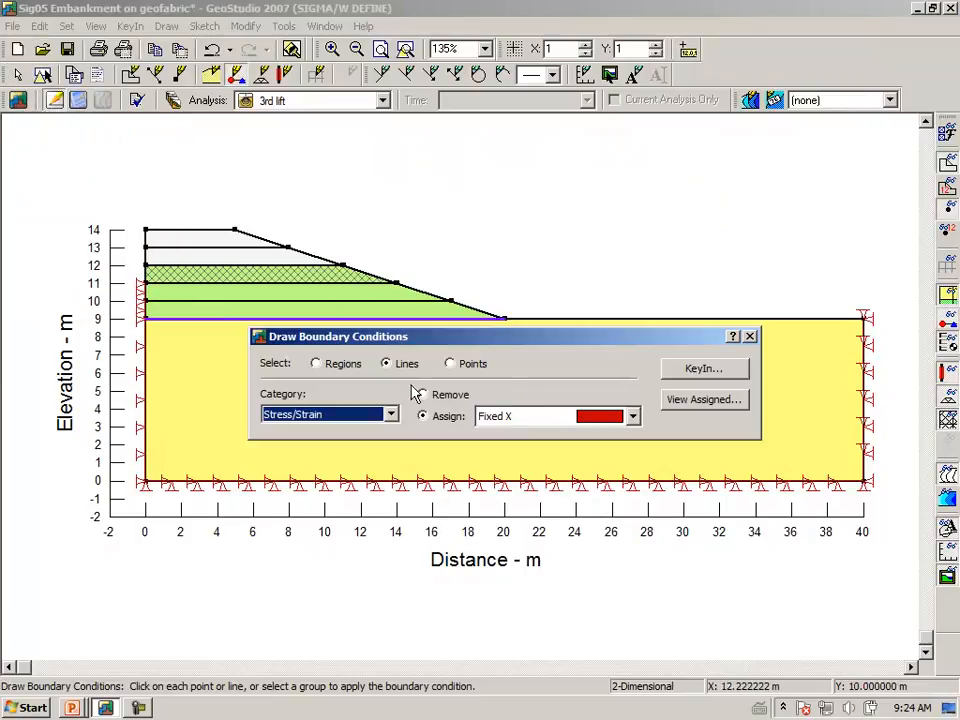
click(147, 285)
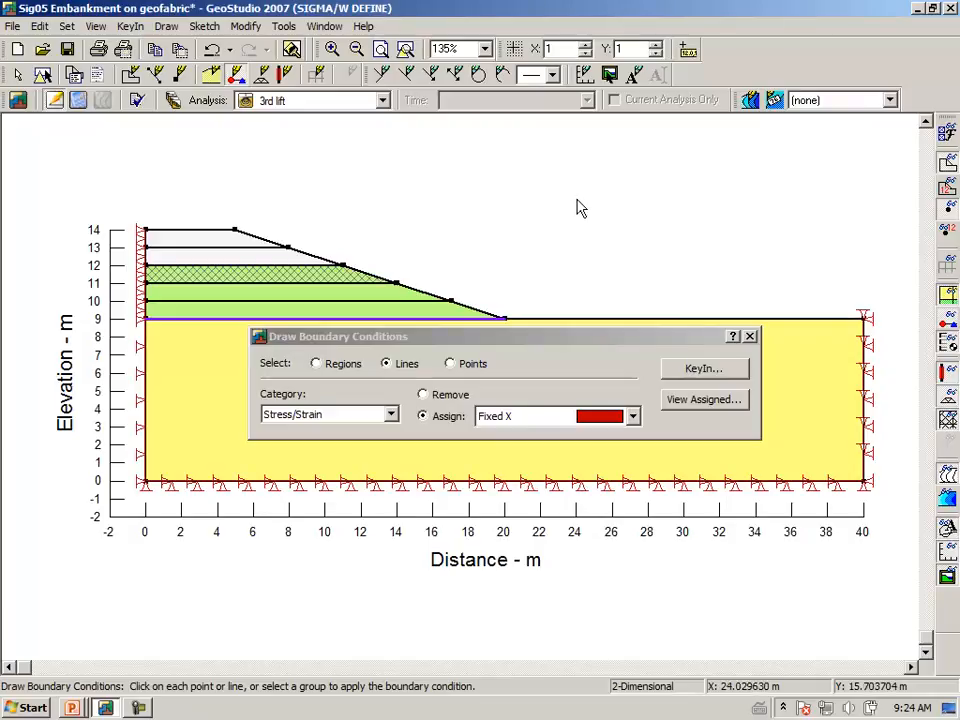
click(750, 336)
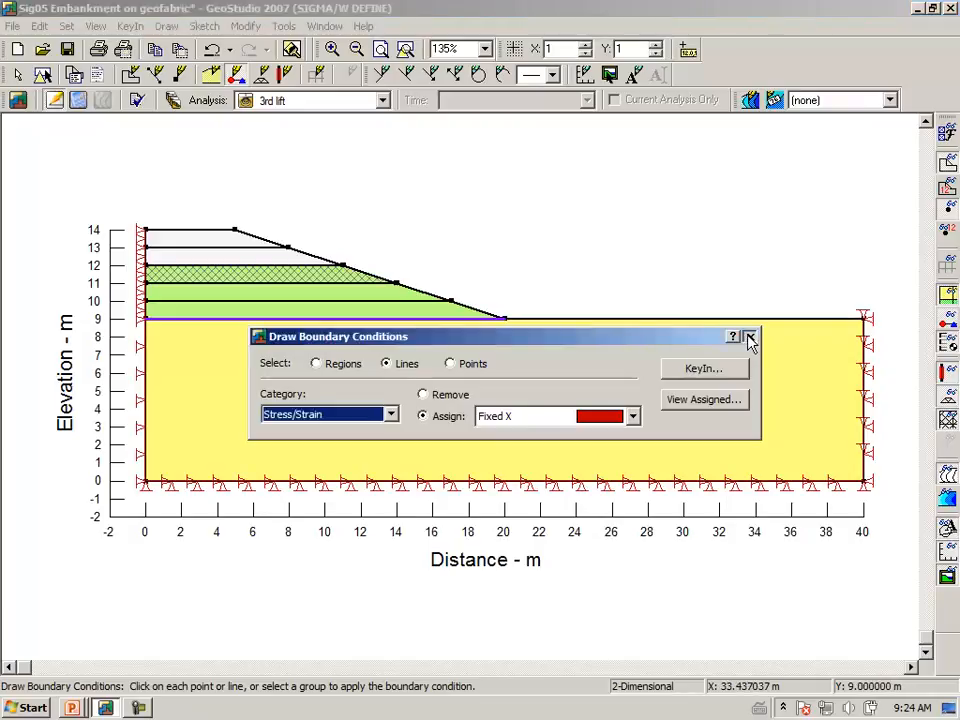
Make 4th lift the current analysis and assign the Embankment material to the two layers between elevations 11 and 13 m.
click(382, 101)
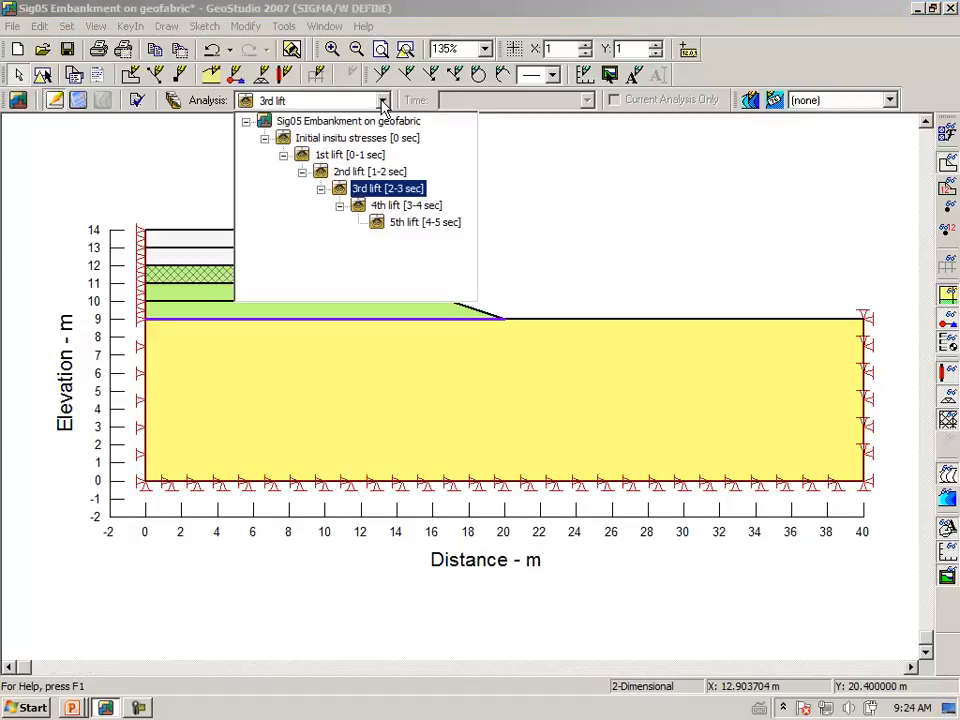
click(392, 207)
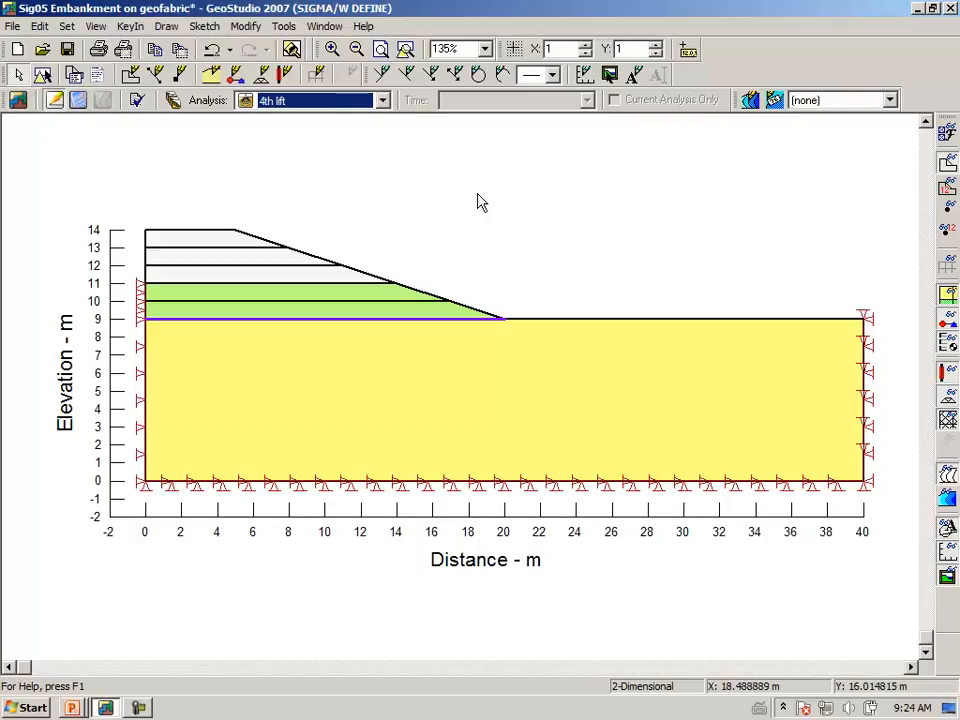
click(168, 28)
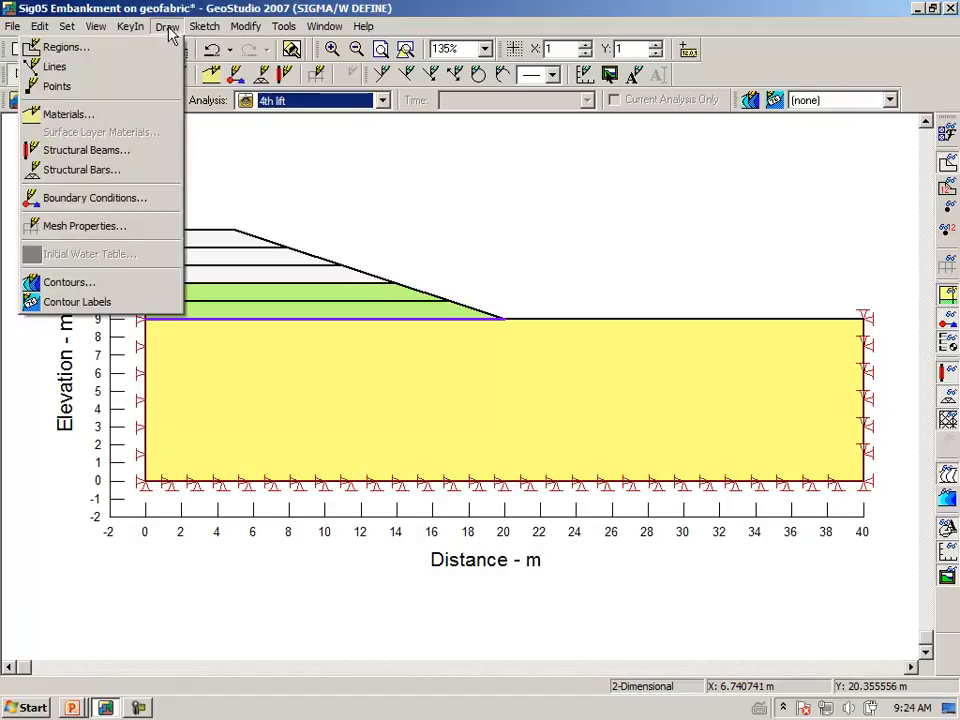
click(142, 124)
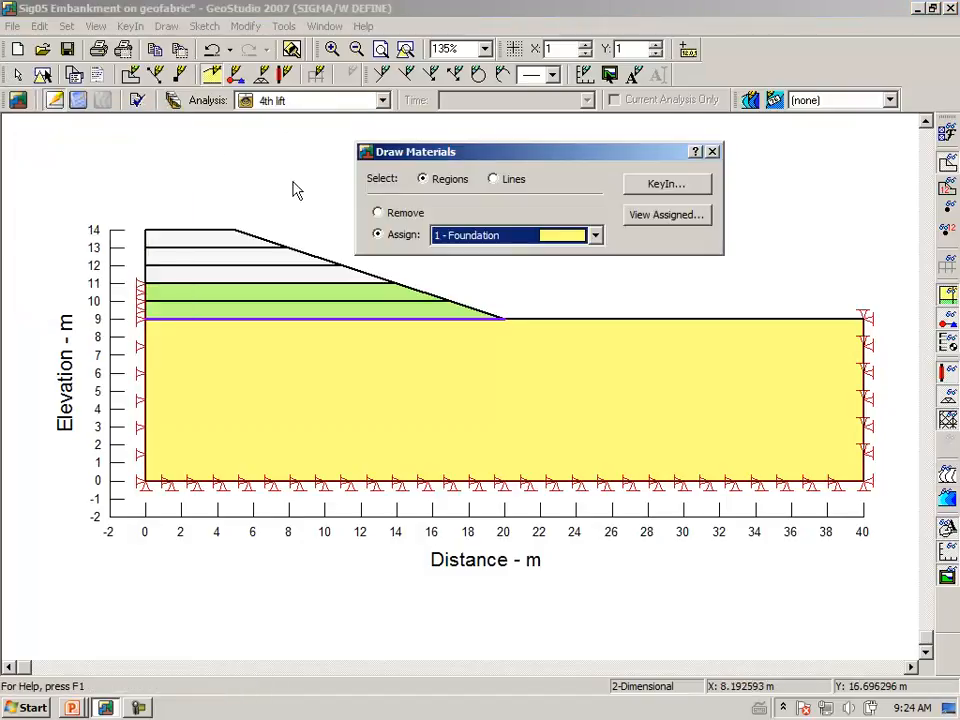
click(595, 236)
click(568, 268)
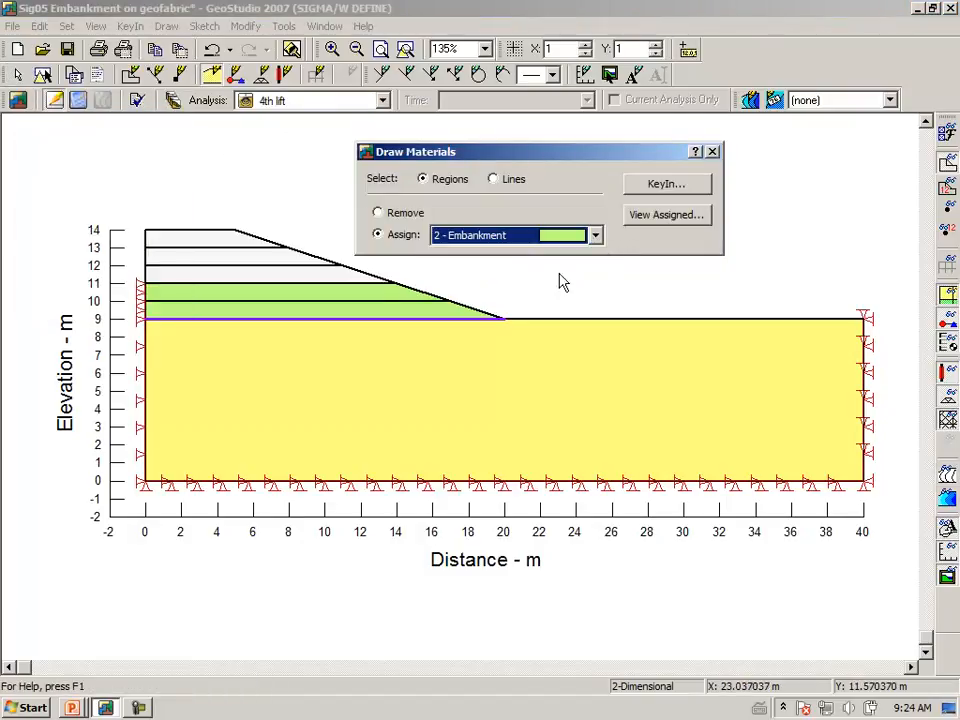
click(265, 276)
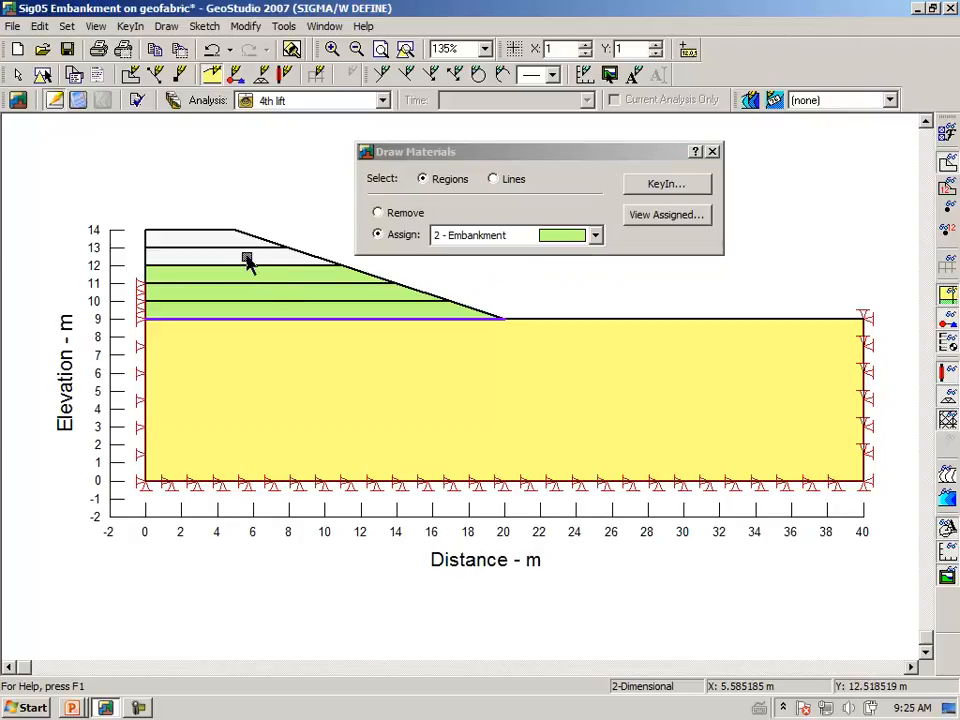
click(251, 258)
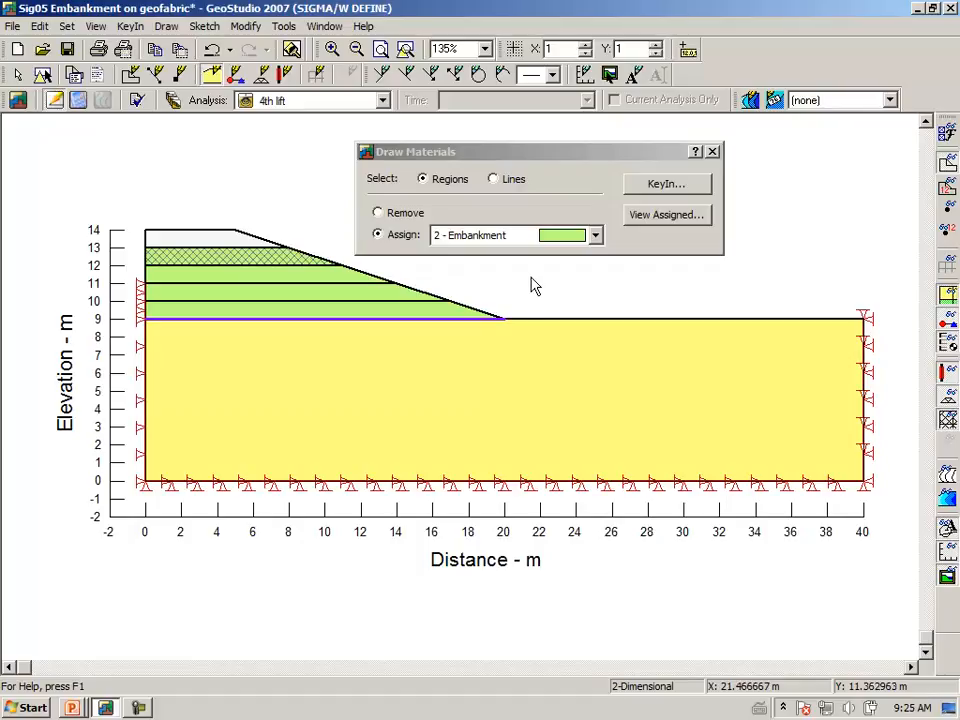
click(713, 151)
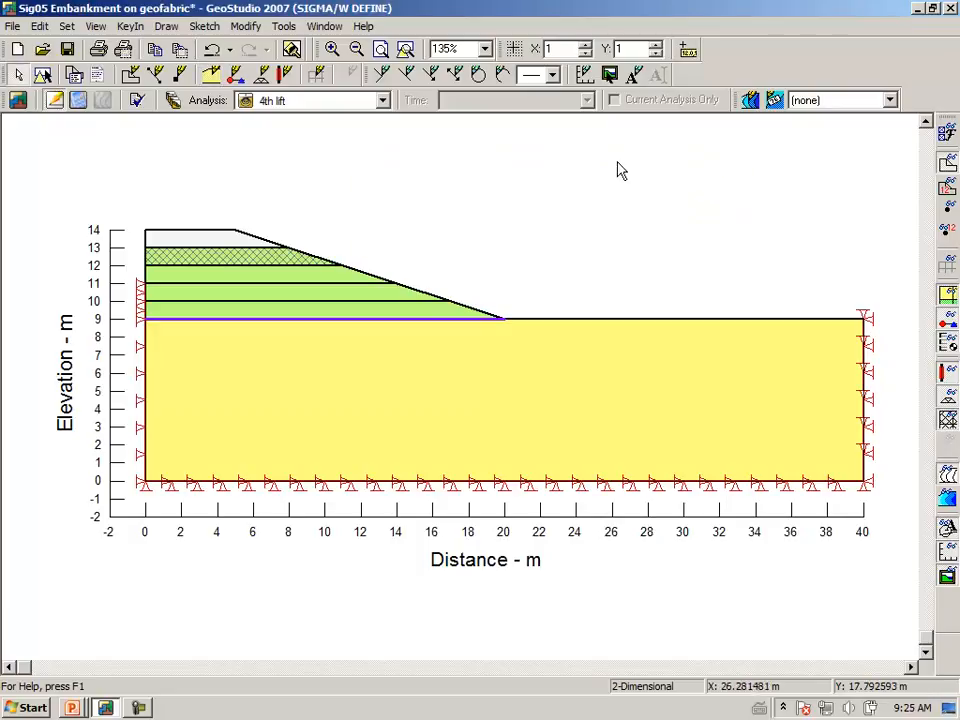
Apply the Fixed X stress/strain condition along the 4th lift embankment's vertical left edge from elevation 11 to 14 m.
click(170, 30)
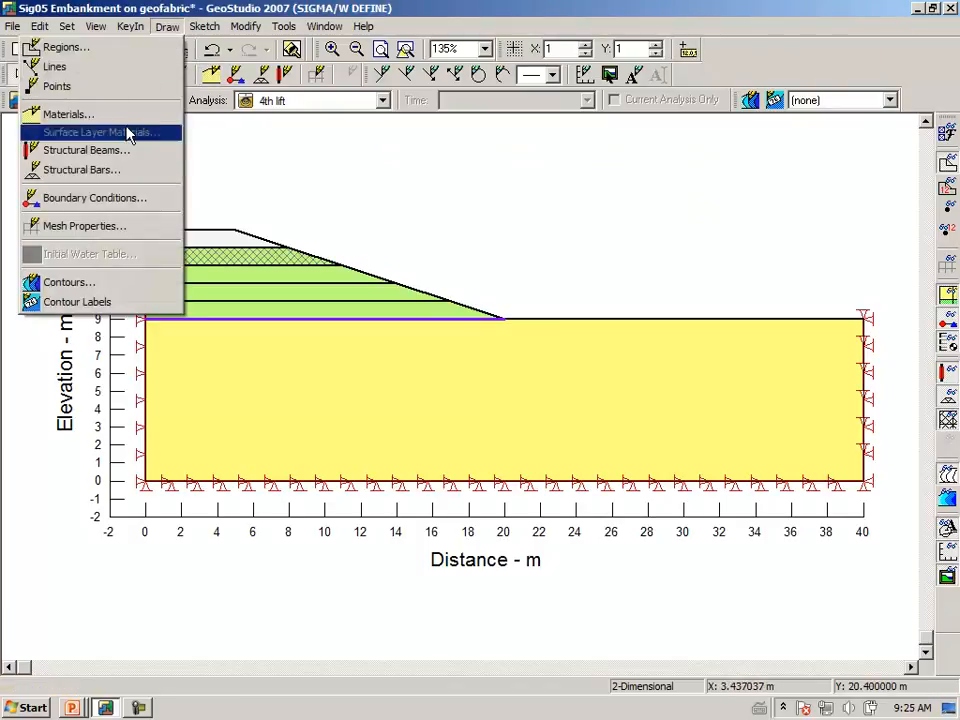
click(122, 201)
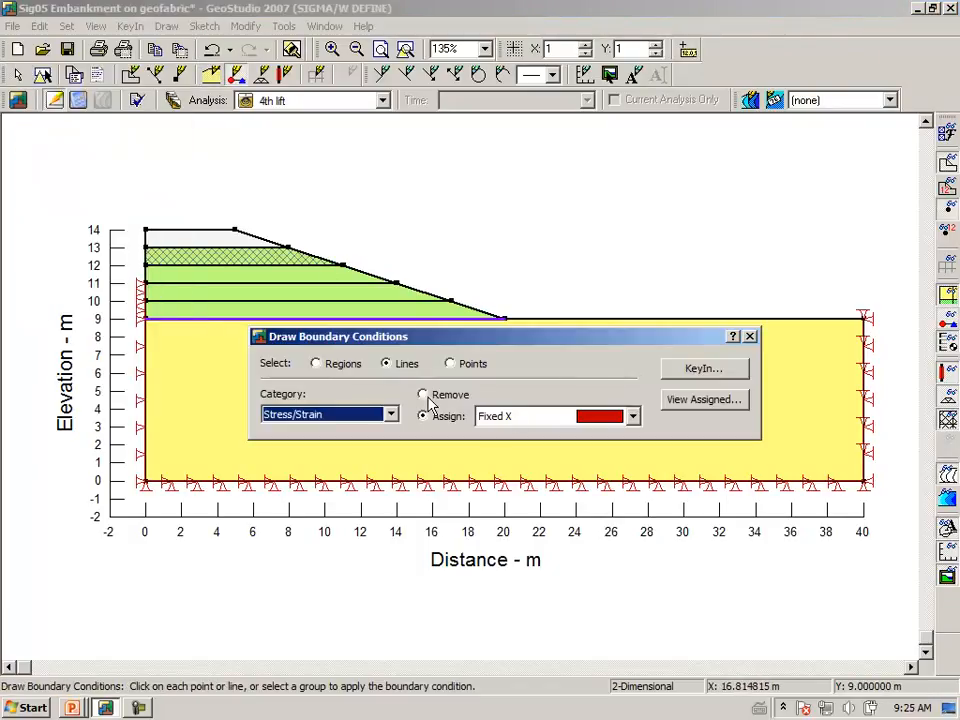
click(146, 283)
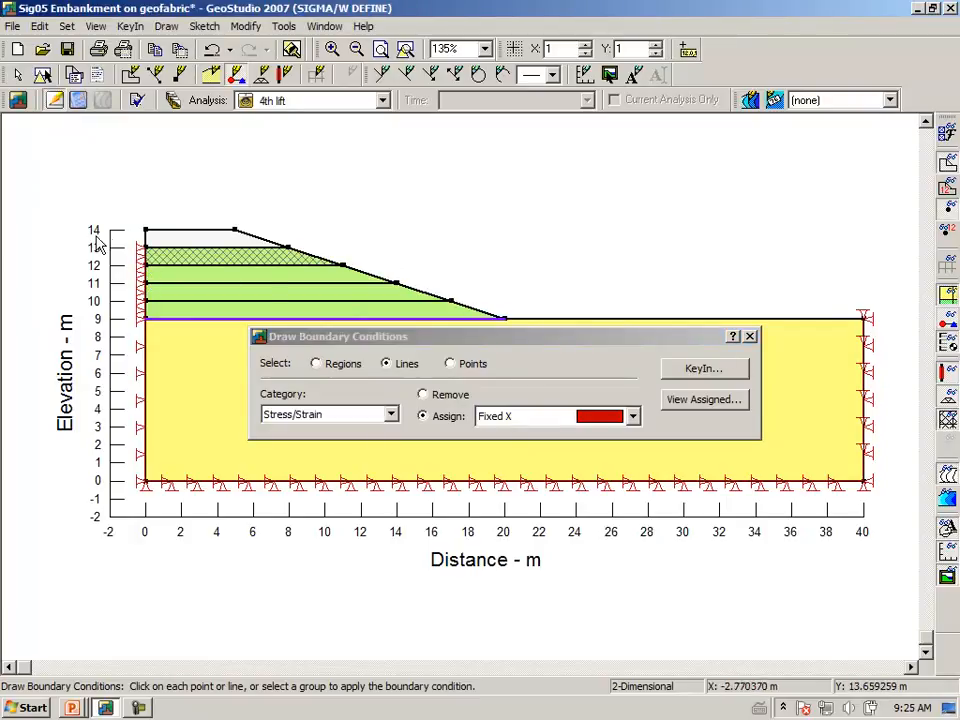
click(146, 248)
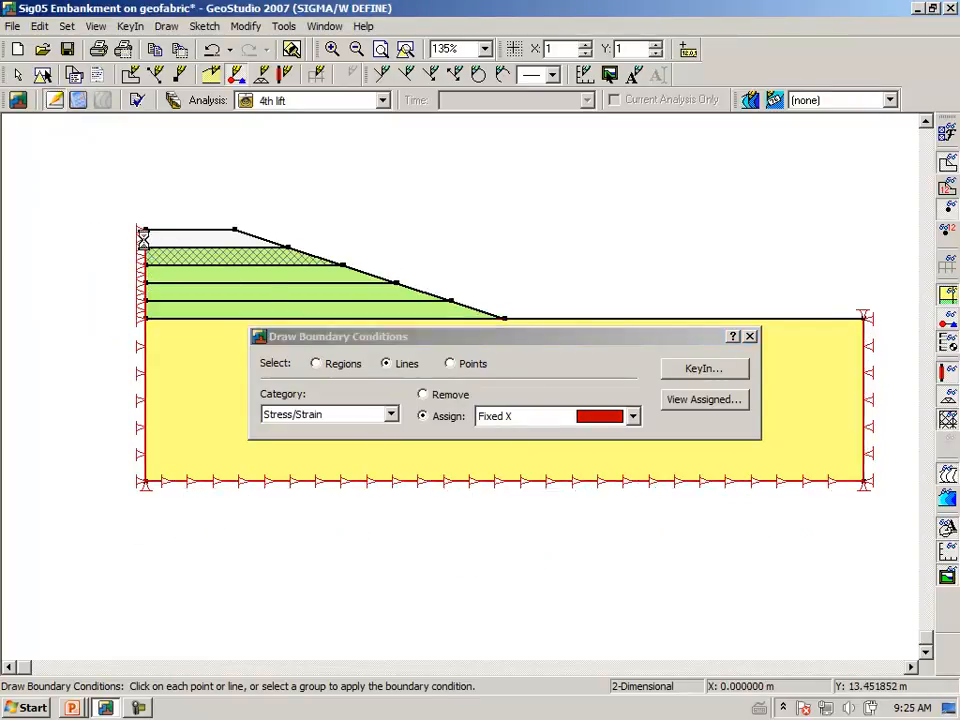
click(750, 337)
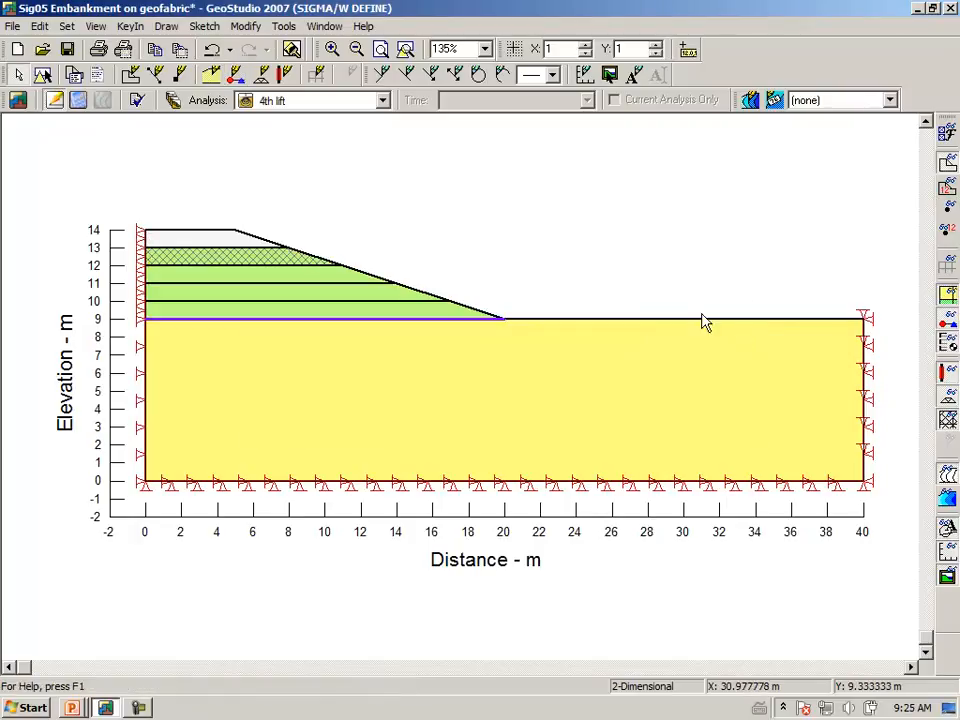
Make 5th lift the current analysis and assign the Embankment material to the three layers between elevations 11 and 14 m.
click(381, 101)
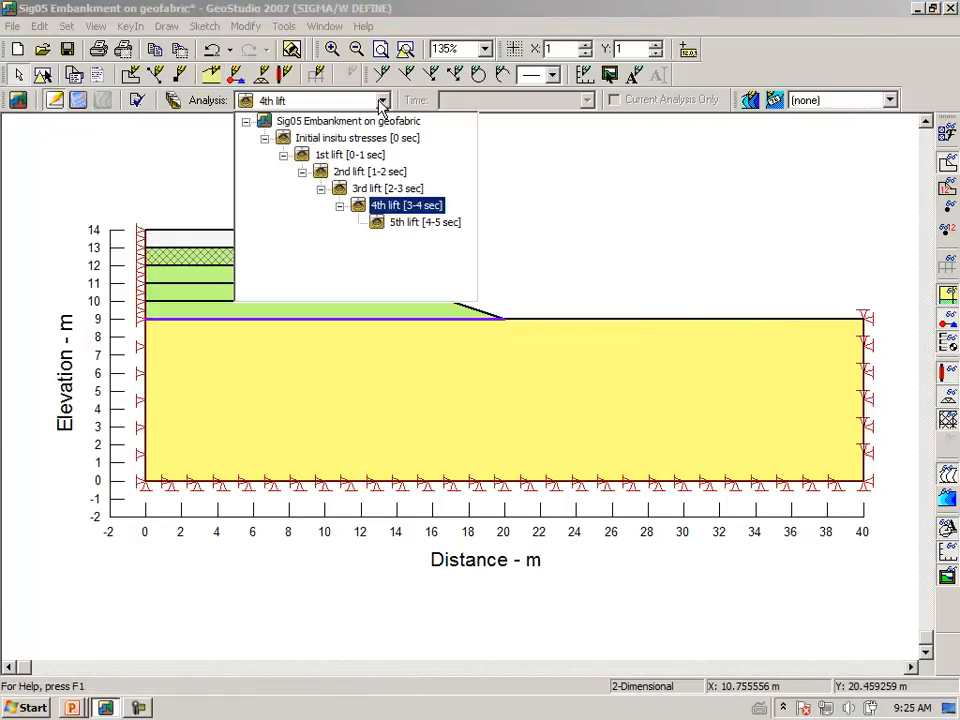
click(412, 222)
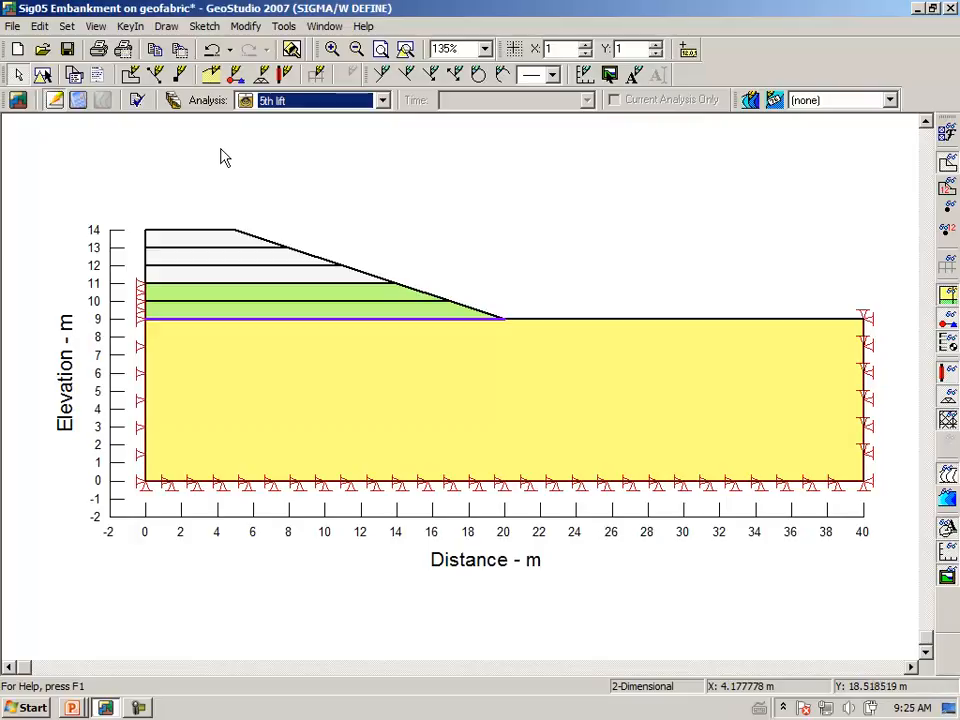
click(166, 26)
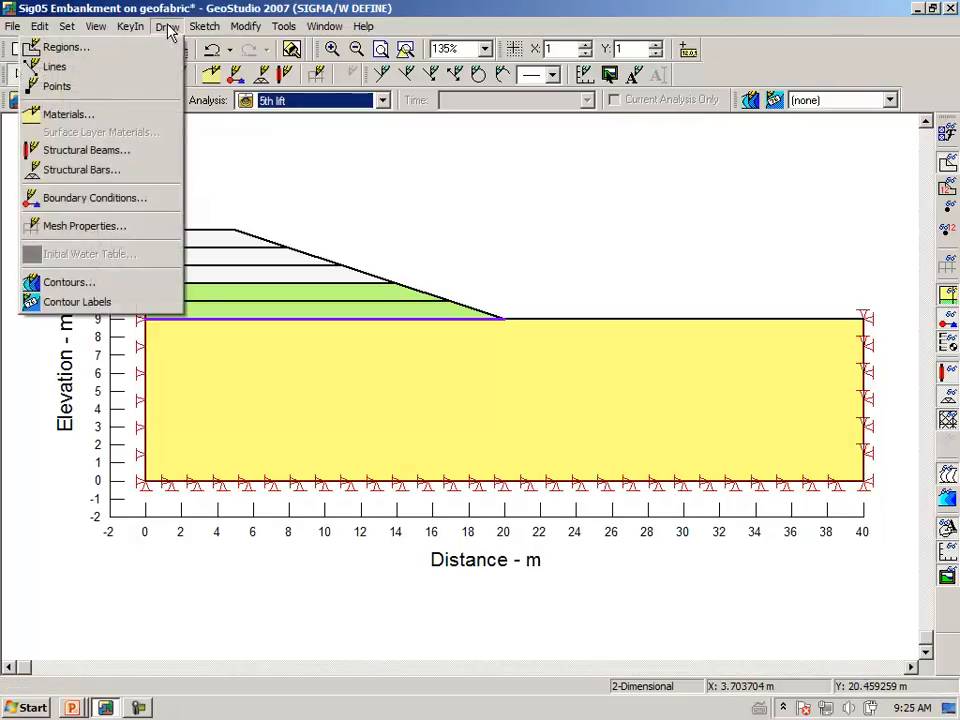
click(168, 113)
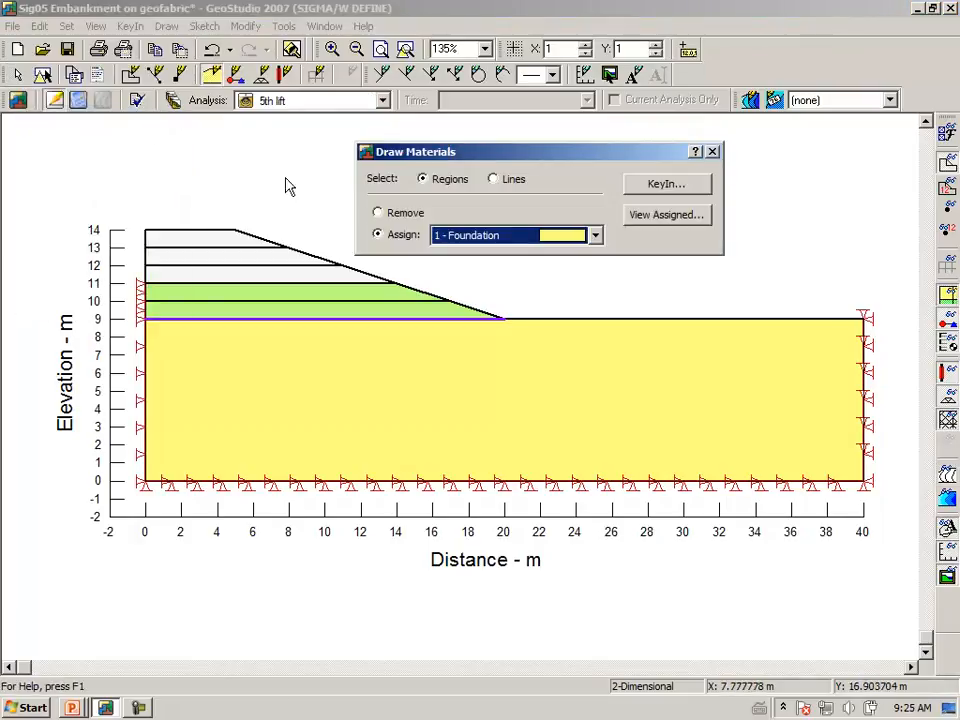
click(596, 240)
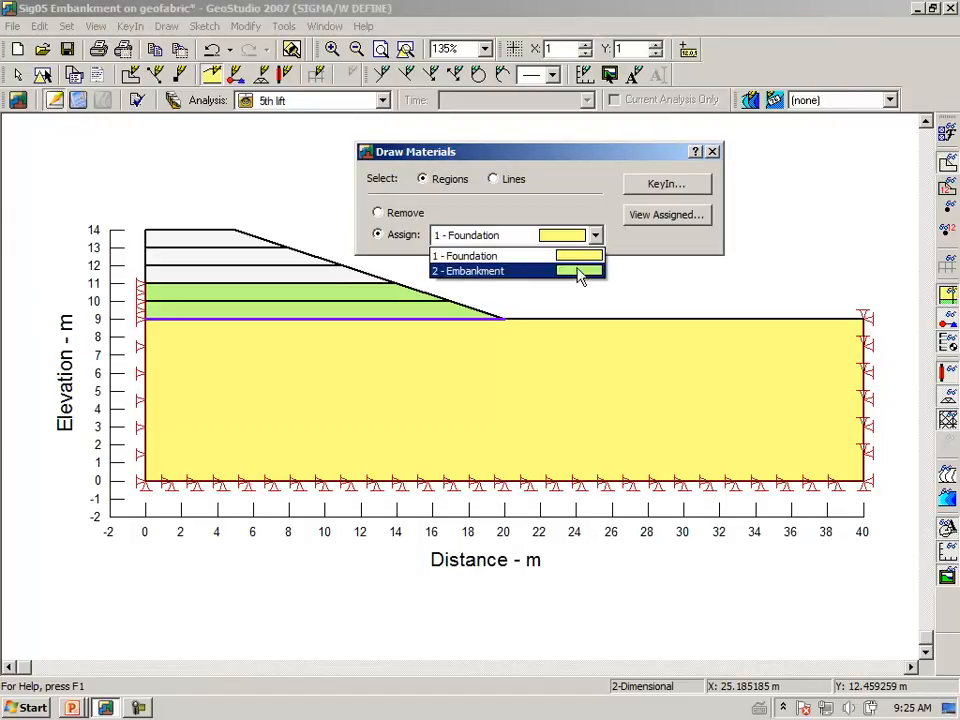
click(575, 264)
click(304, 275)
click(255, 262)
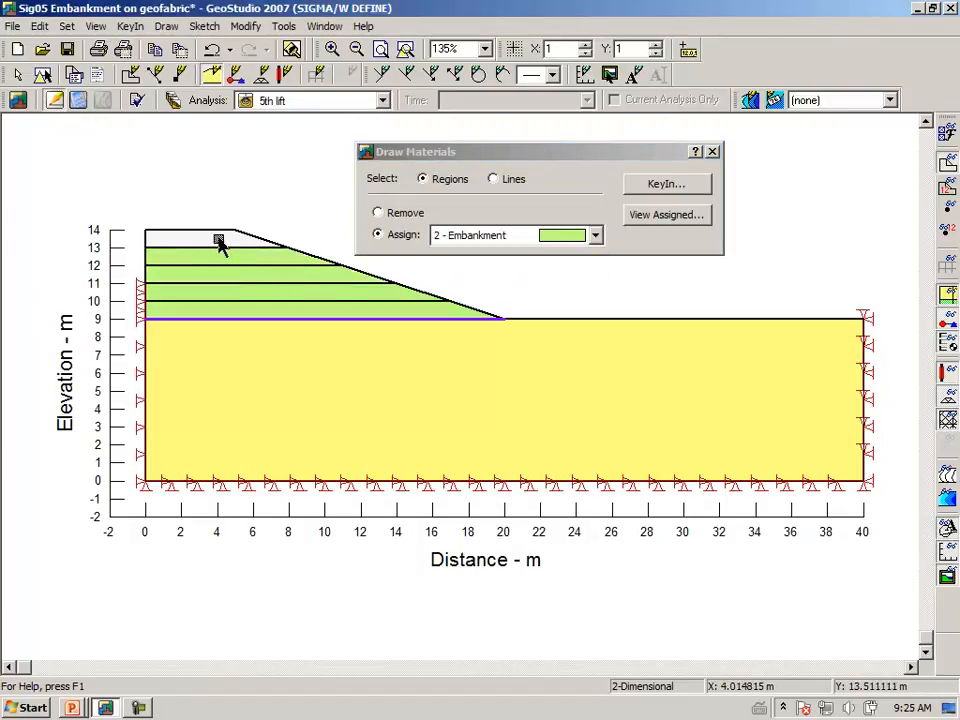
click(221, 242)
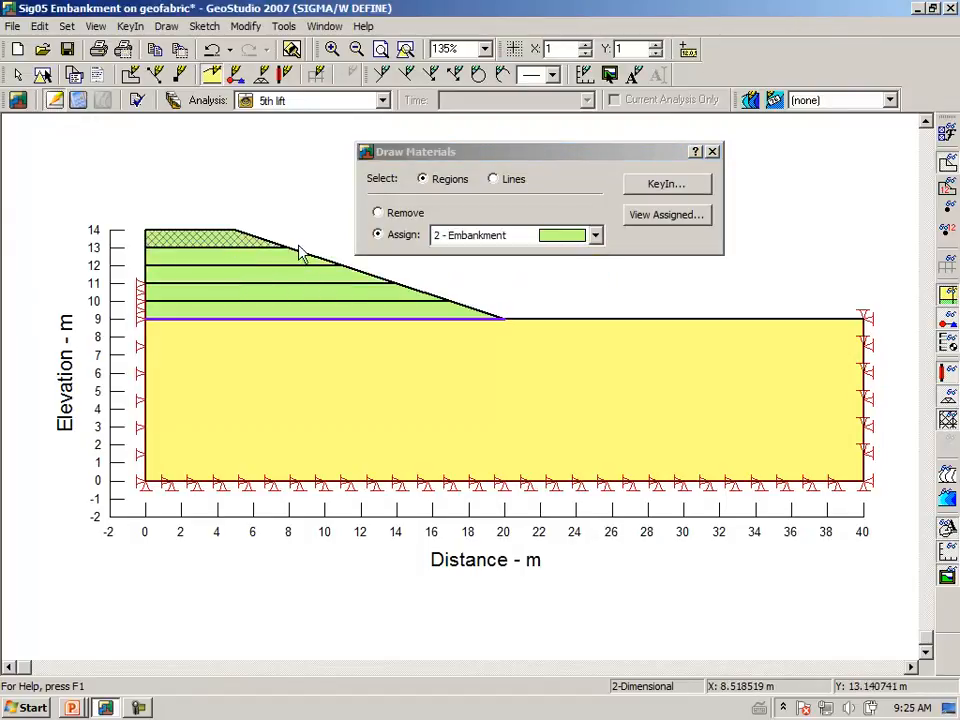
click(712, 152)
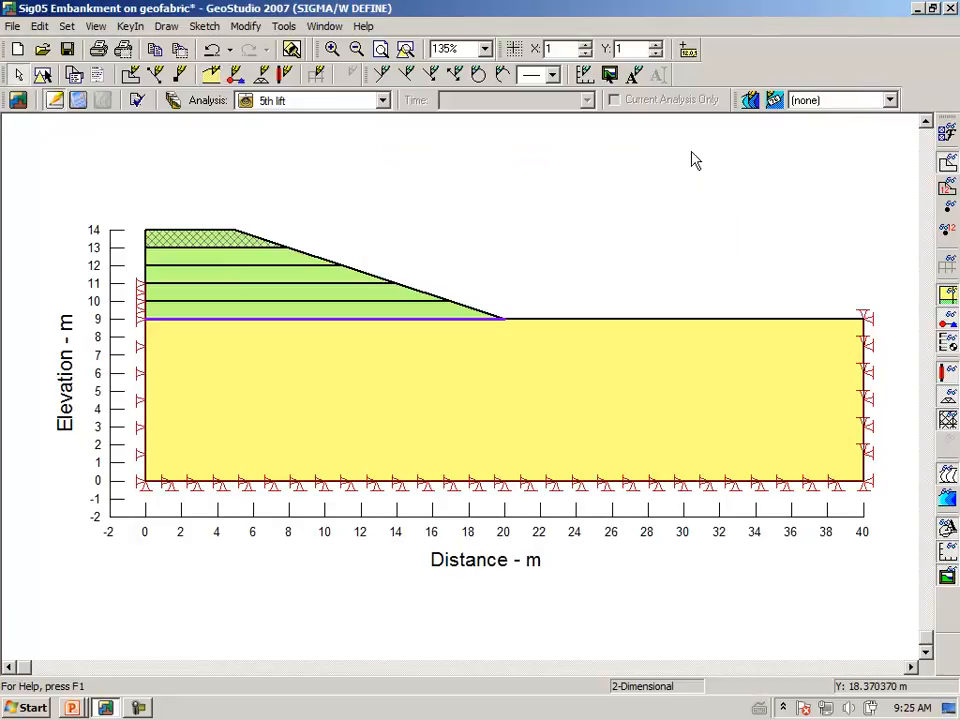
click(166, 26)
mouse_move(130, 26)
click(98, 188)
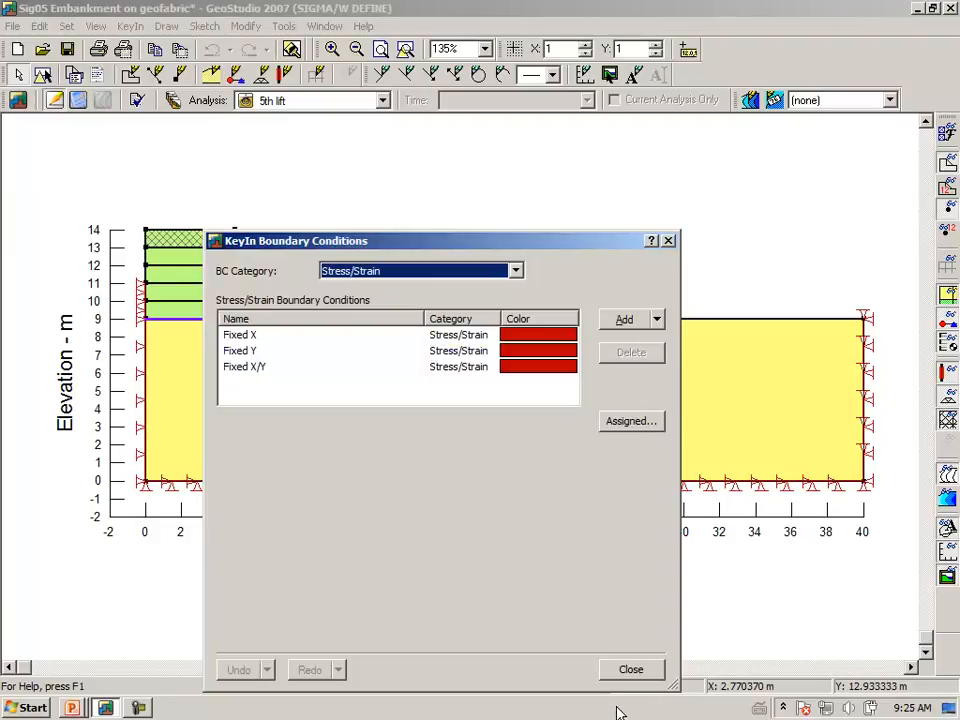
click(631, 670)
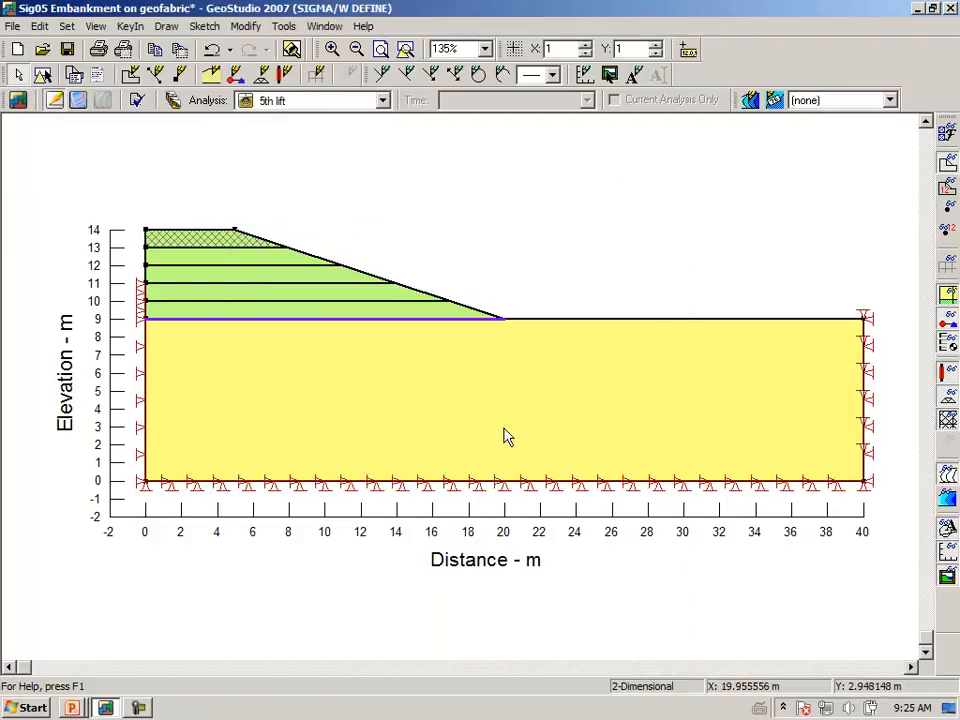
Assign the Fixed X stress/strain boundary condition to the 5th lift embankment's vertical left edge from elevation 11 to 14 m.
click(165, 27)
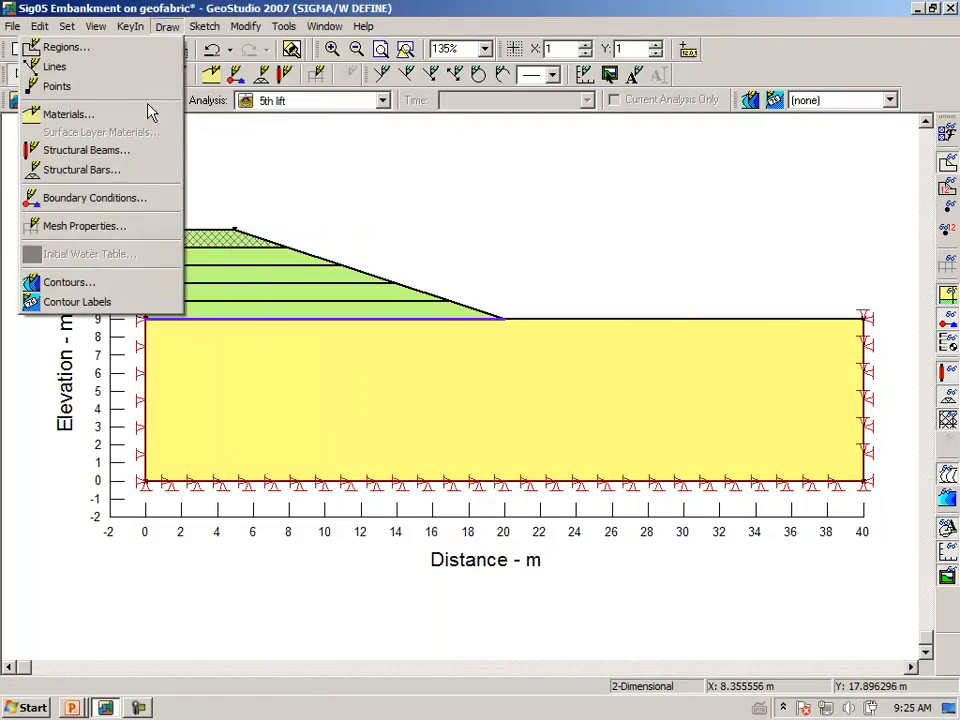
click(135, 199)
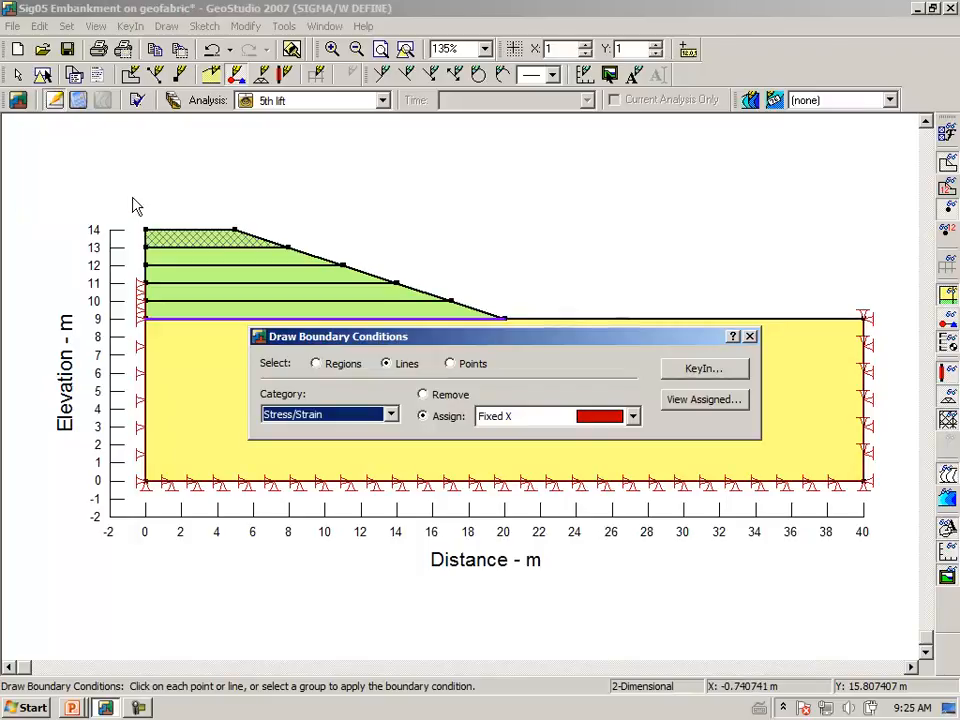
click(145, 280)
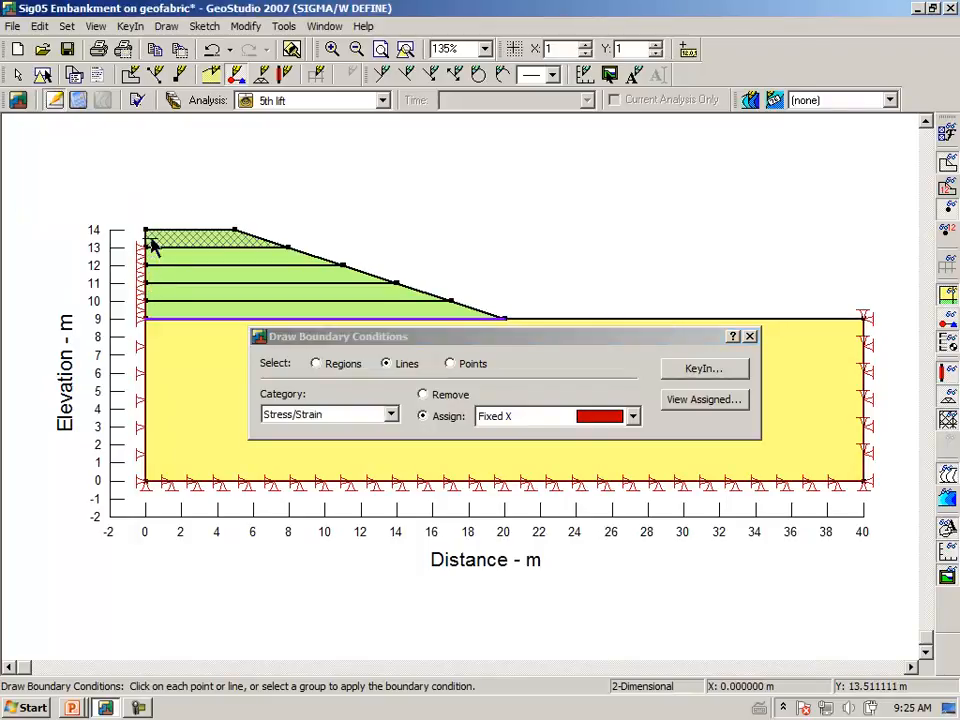
click(751, 337)
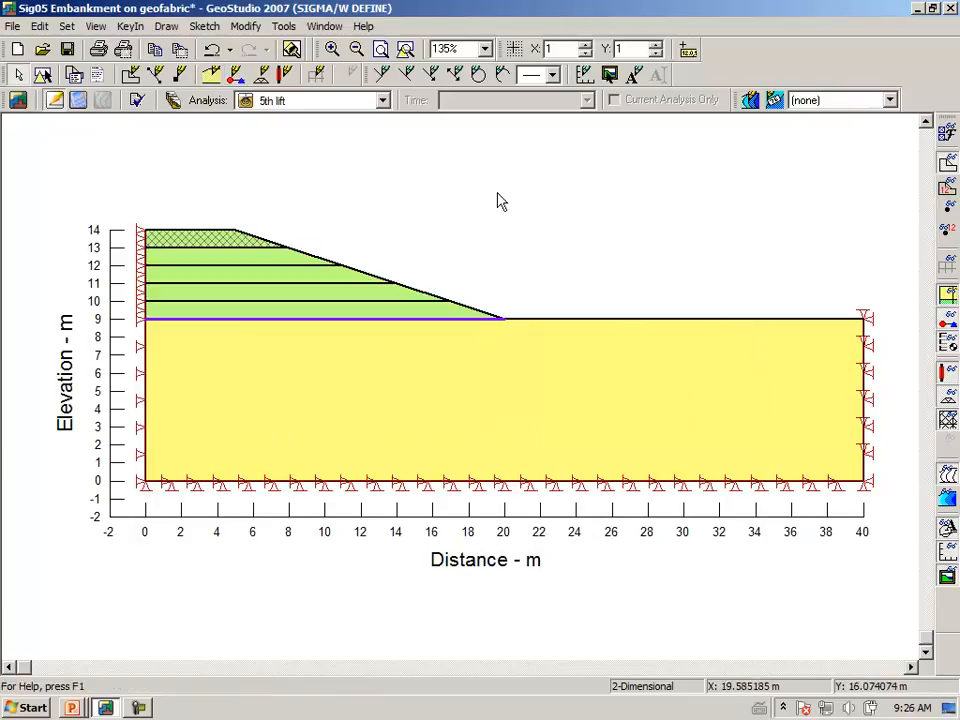
Review the materials and boundary conditions of every analysis in sequence, from Initial insitu stresses through 5th lift.
click(381, 102)
click(333, 140)
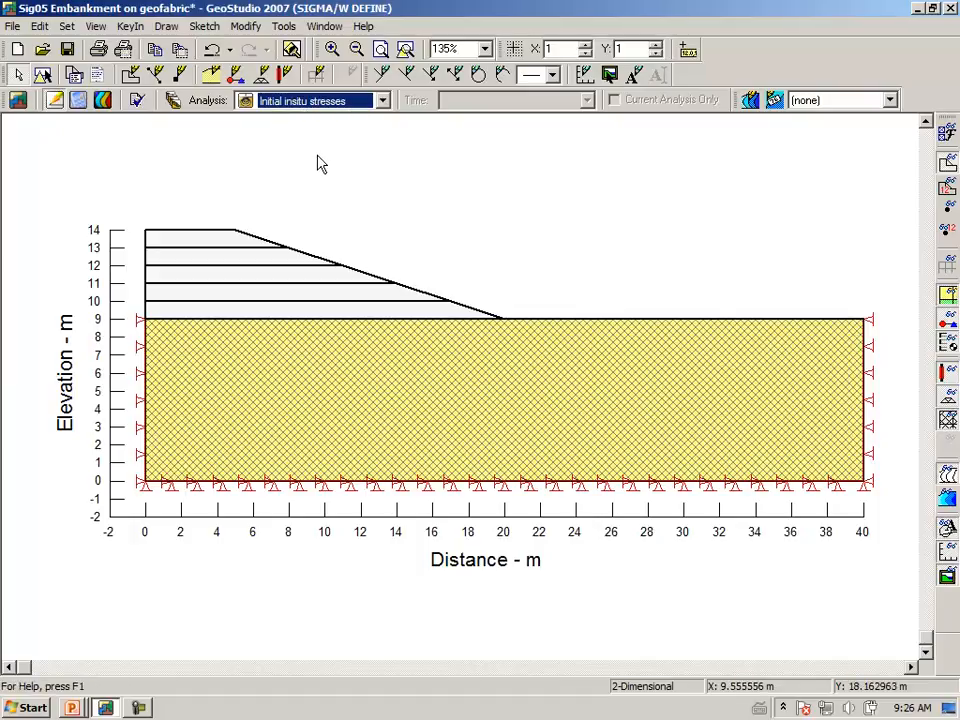
key(Down)
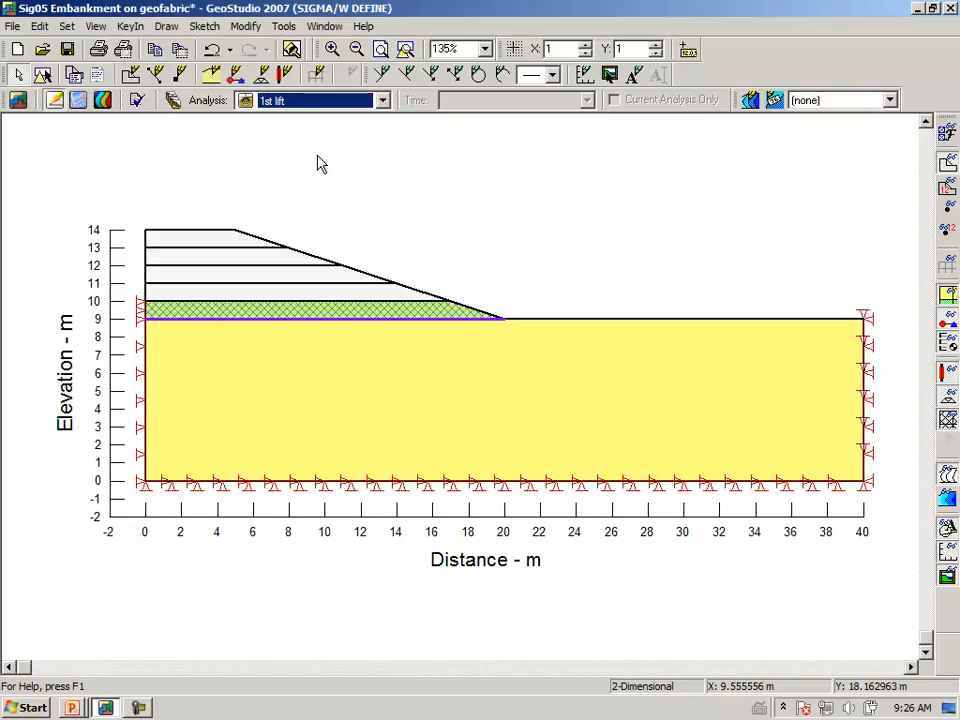
key(Down)
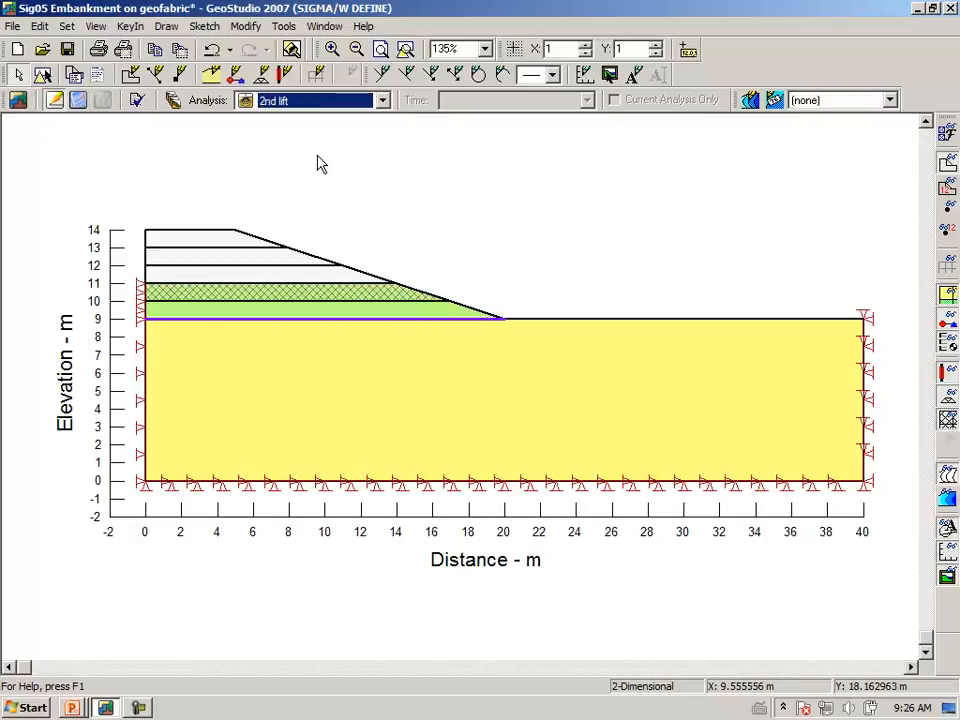
key(Down)
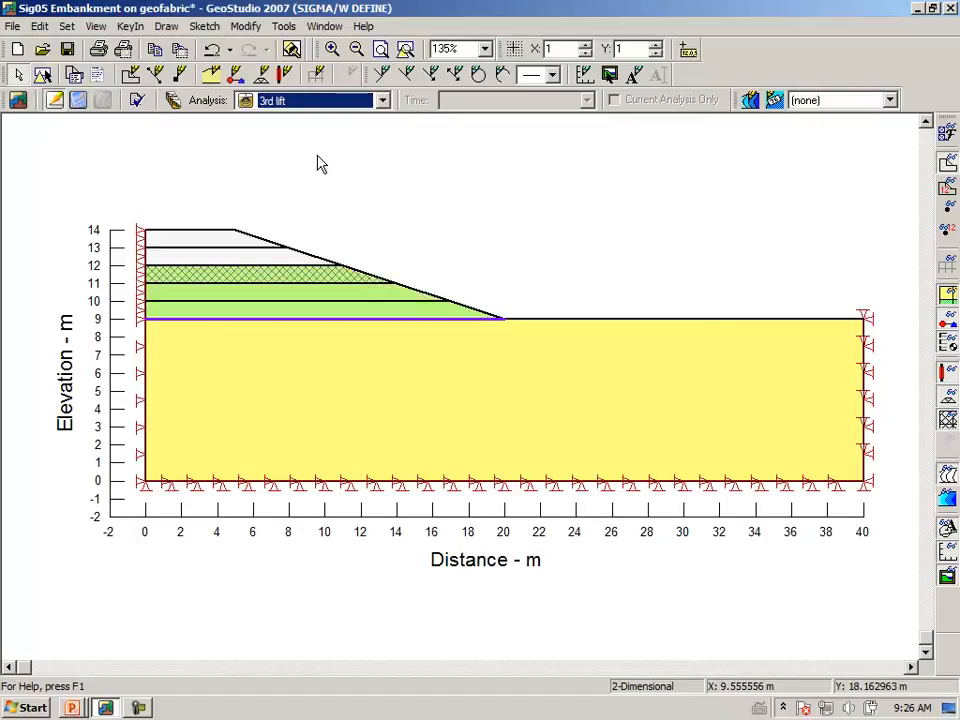
key(Down)
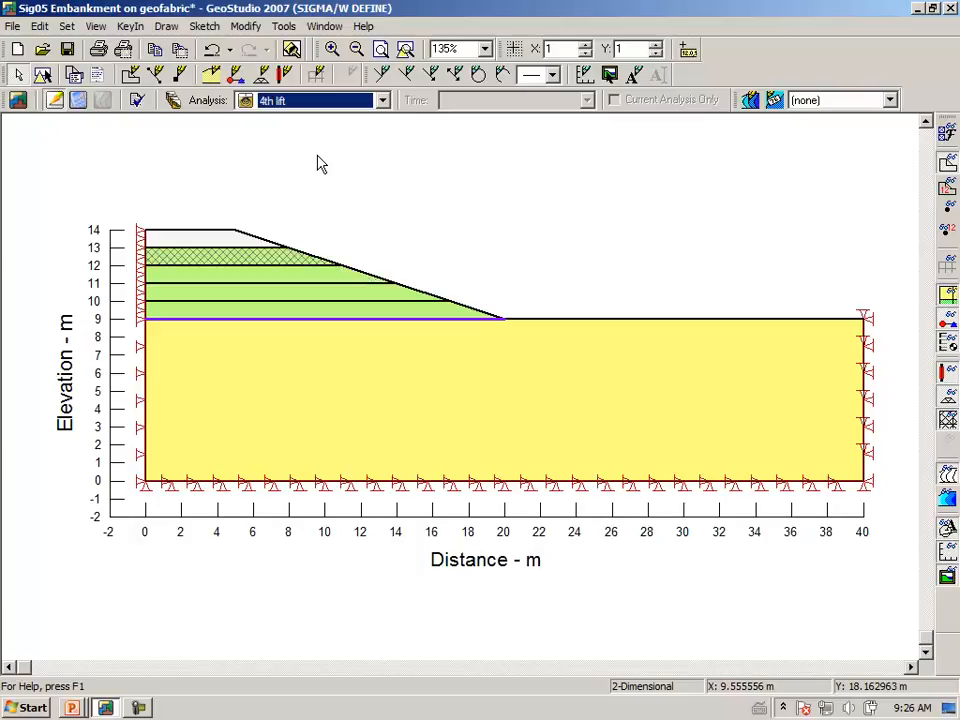
key(Down)
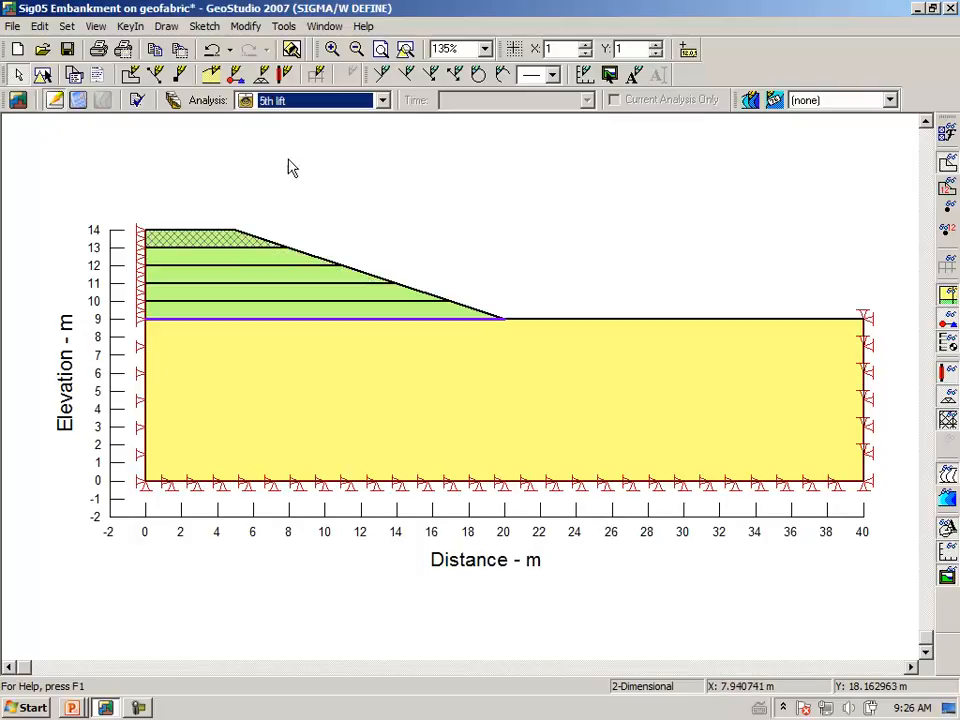
Run Verify/Optimize on the model data and solve all analyses from Initial insitu stresses through 5th lift, saving the current changes.
click(139, 104)
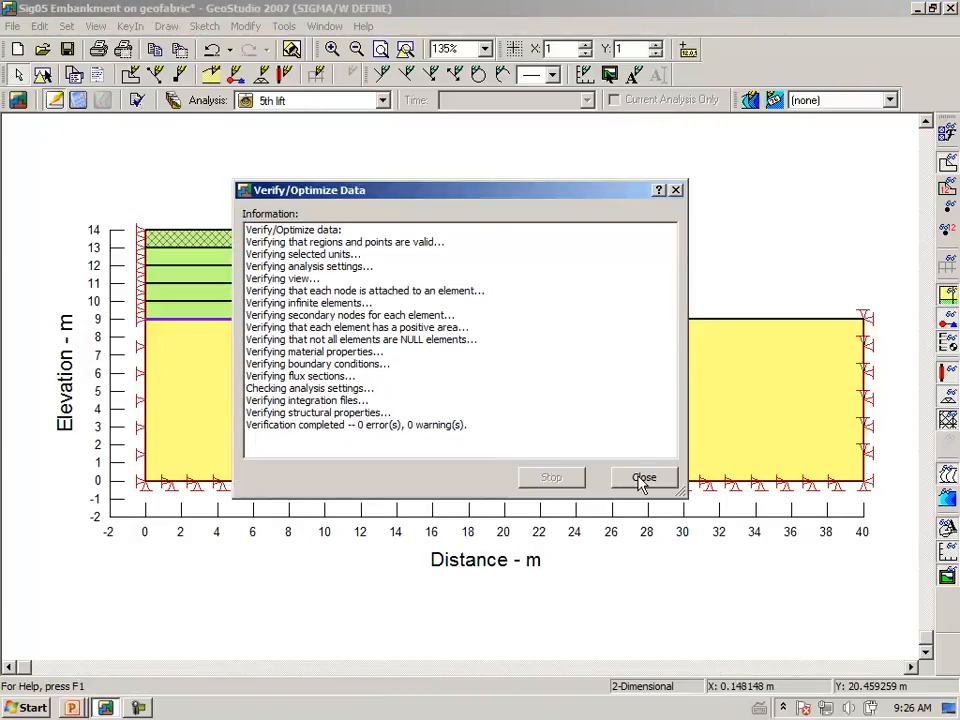
click(643, 478)
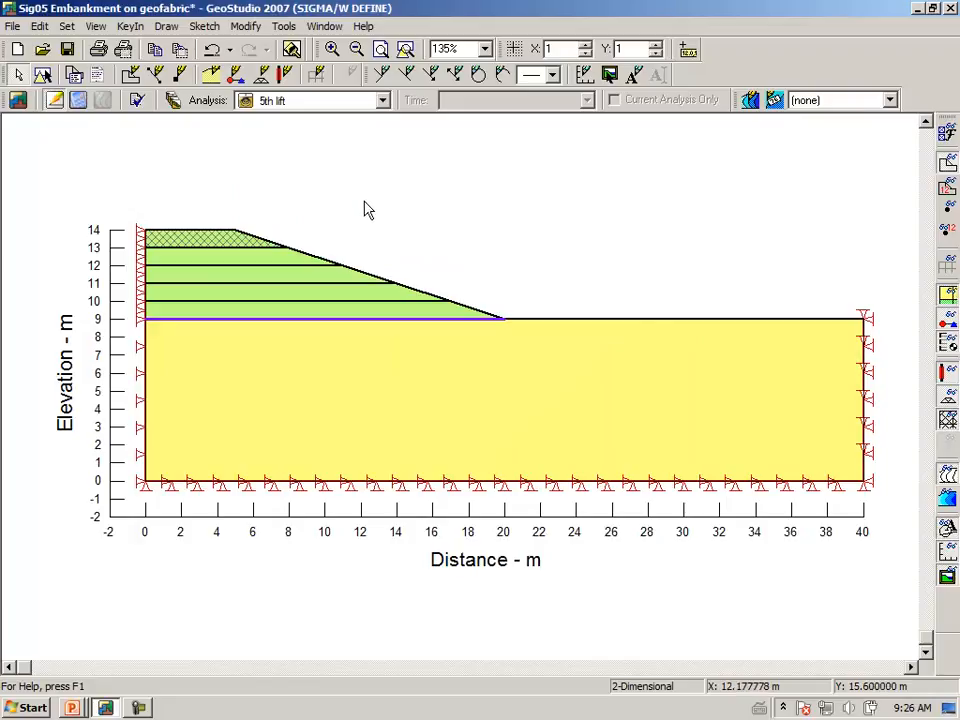
click(78, 102)
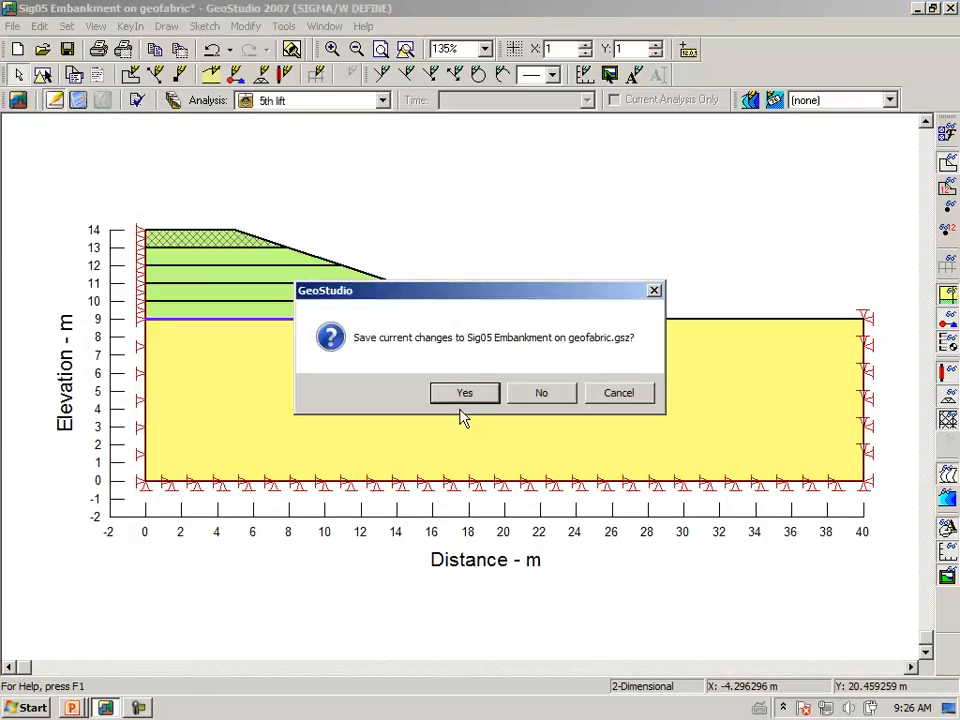
click(462, 398)
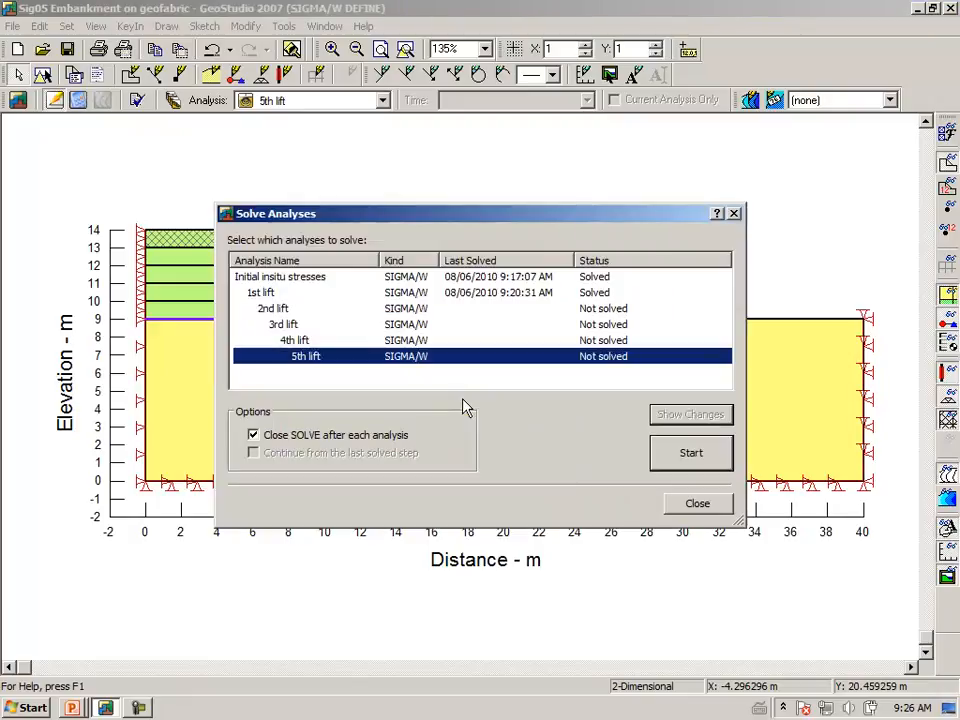
right_click(484, 321)
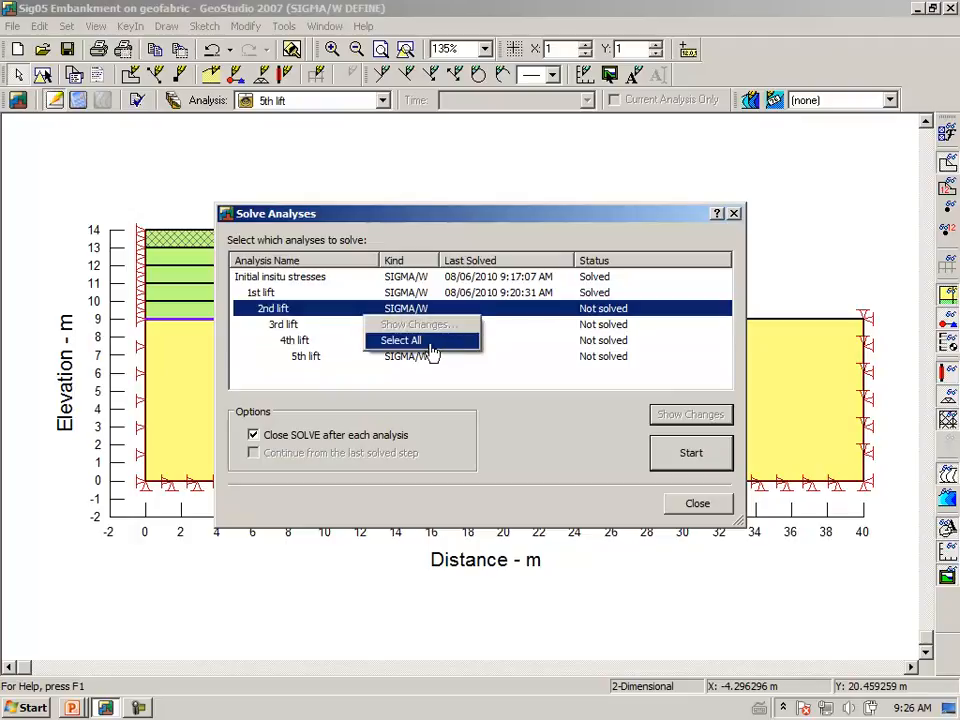
click(430, 341)
click(686, 455)
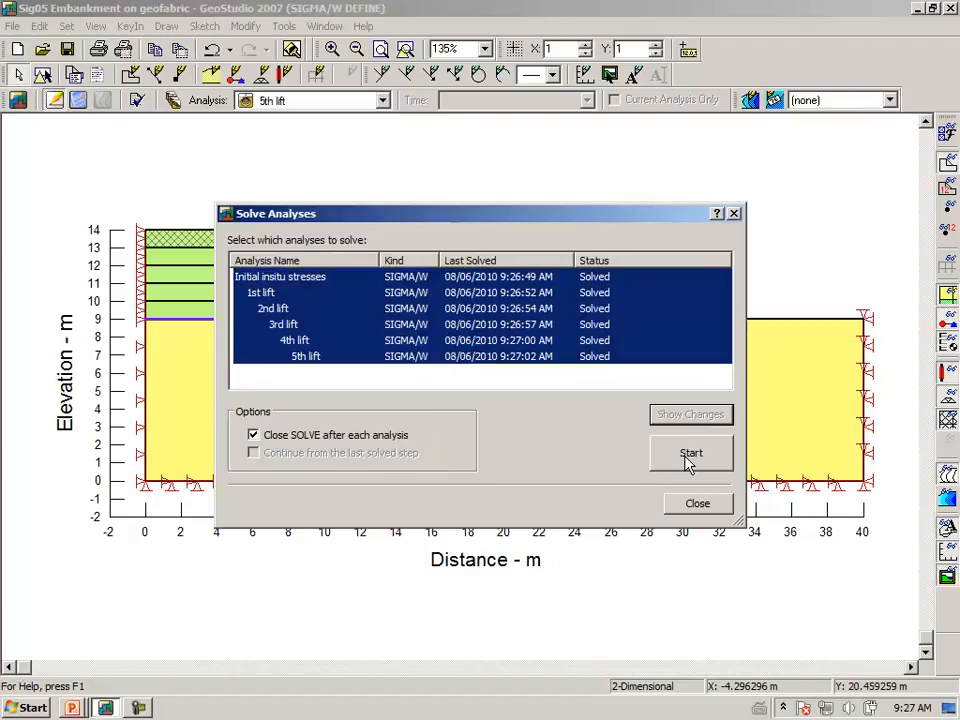
click(694, 510)
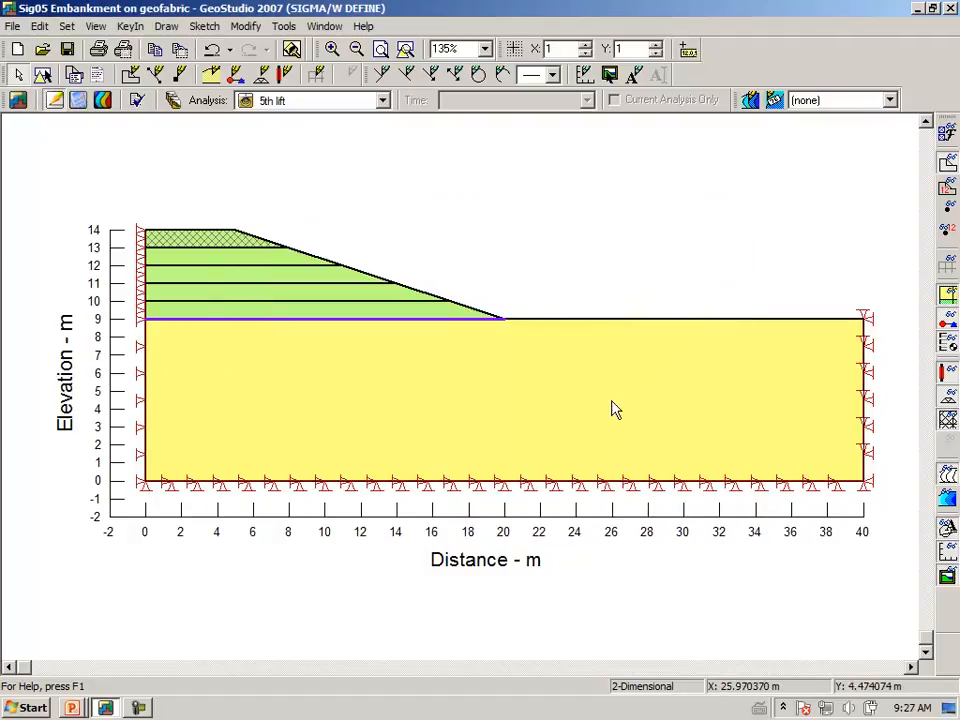
Switch to the CONTOUR results of the 5th lift and display the existing Fabric axial force graph.
click(104, 101)
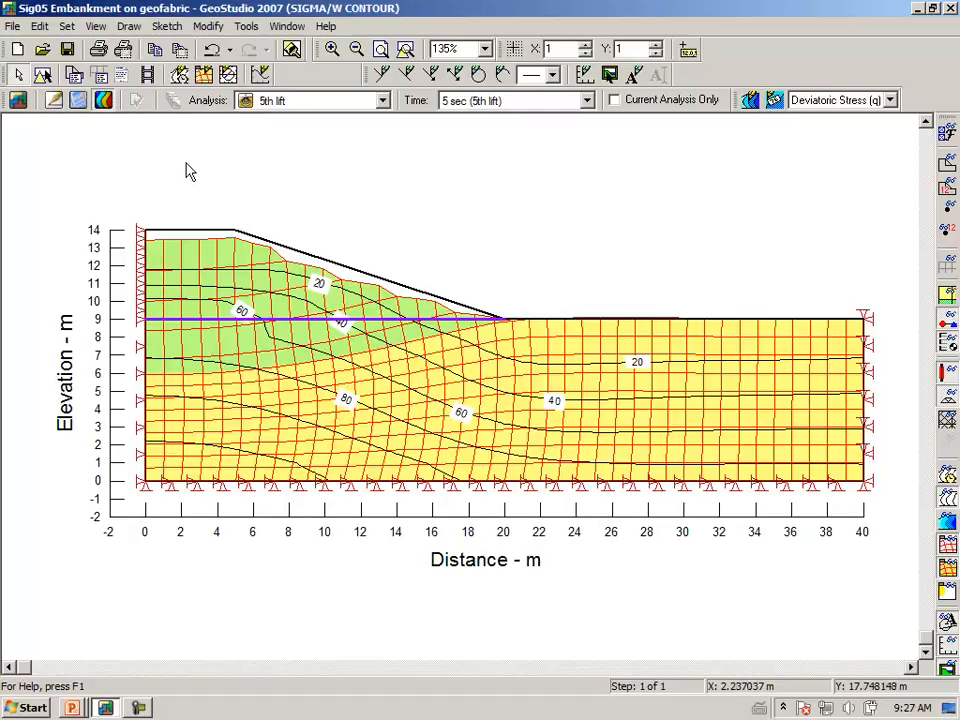
click(130, 27)
click(92, 165)
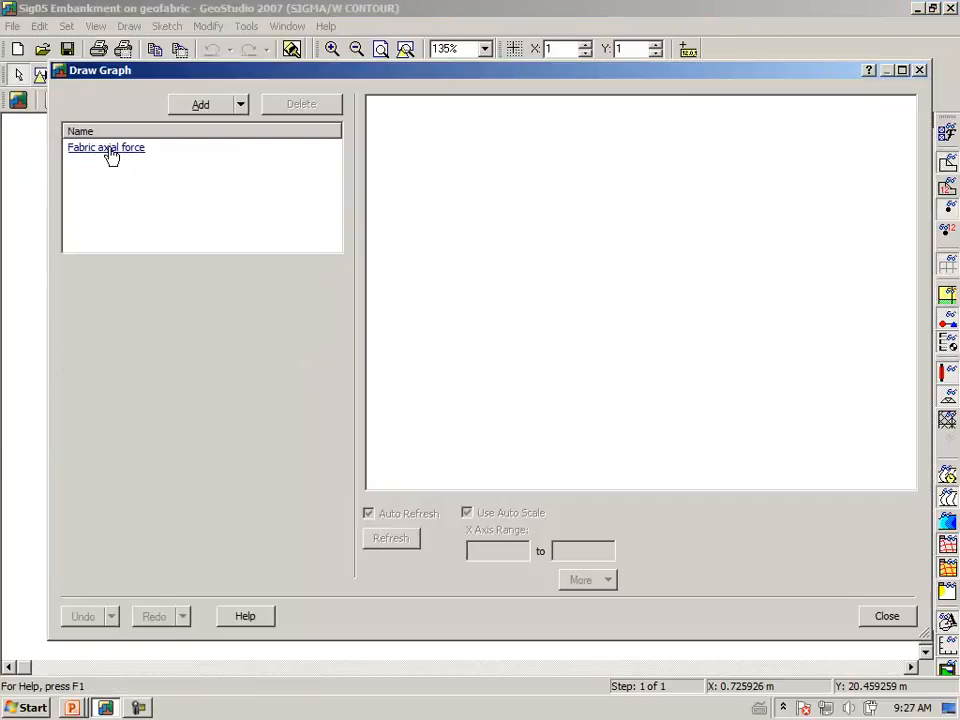
click(108, 148)
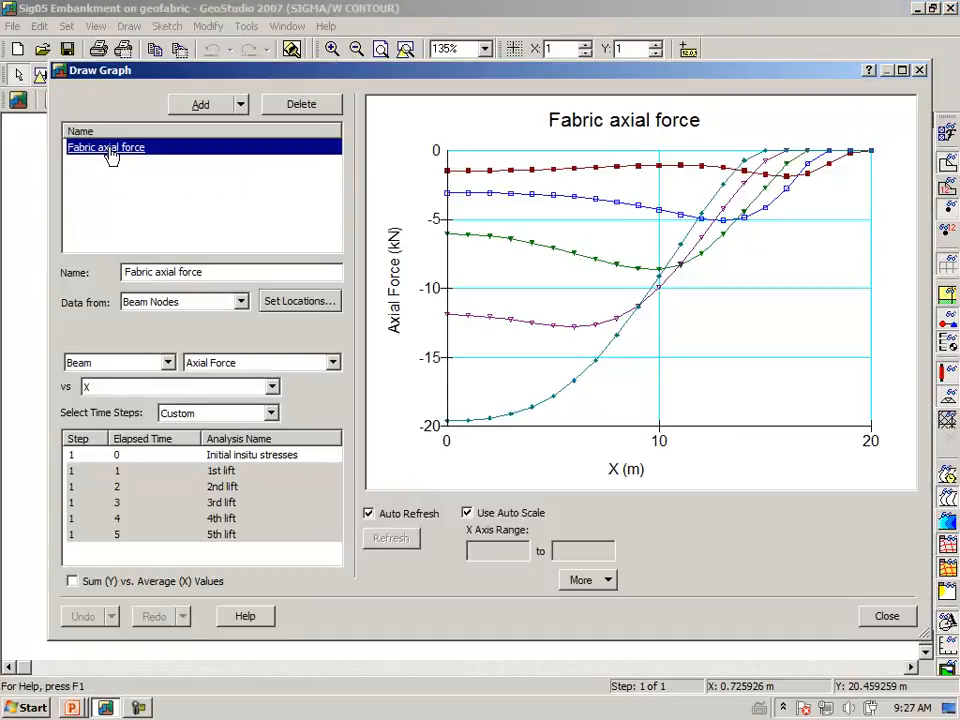
Plot the fabric axial force for Initial insitu stresses, for the 1st lift alone, and for the 1st and 2nd lifts together.
click(250, 458)
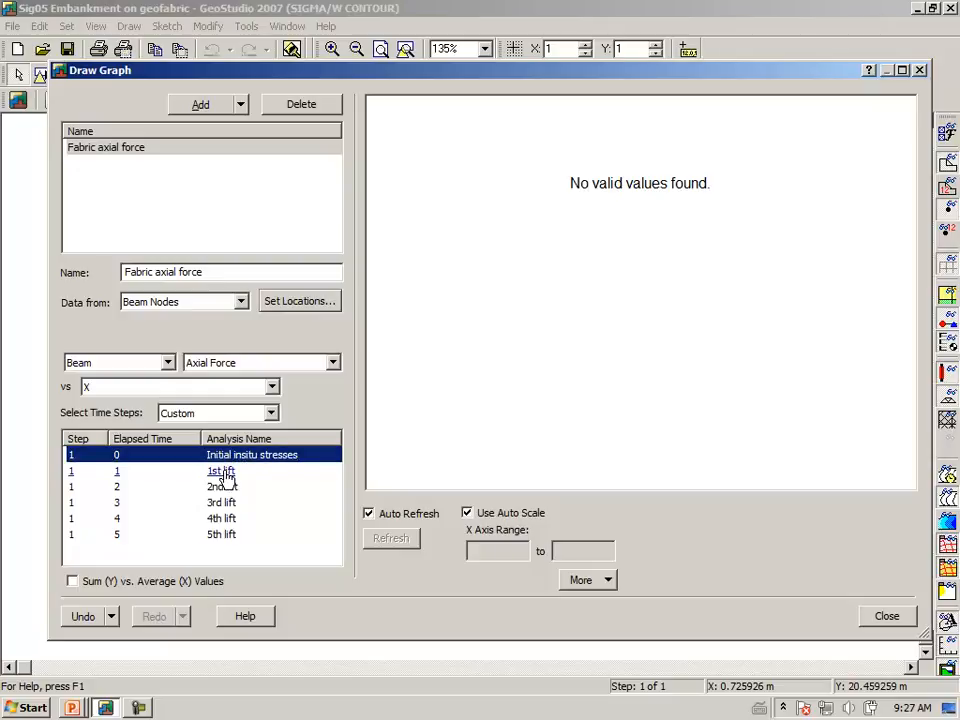
click(224, 472)
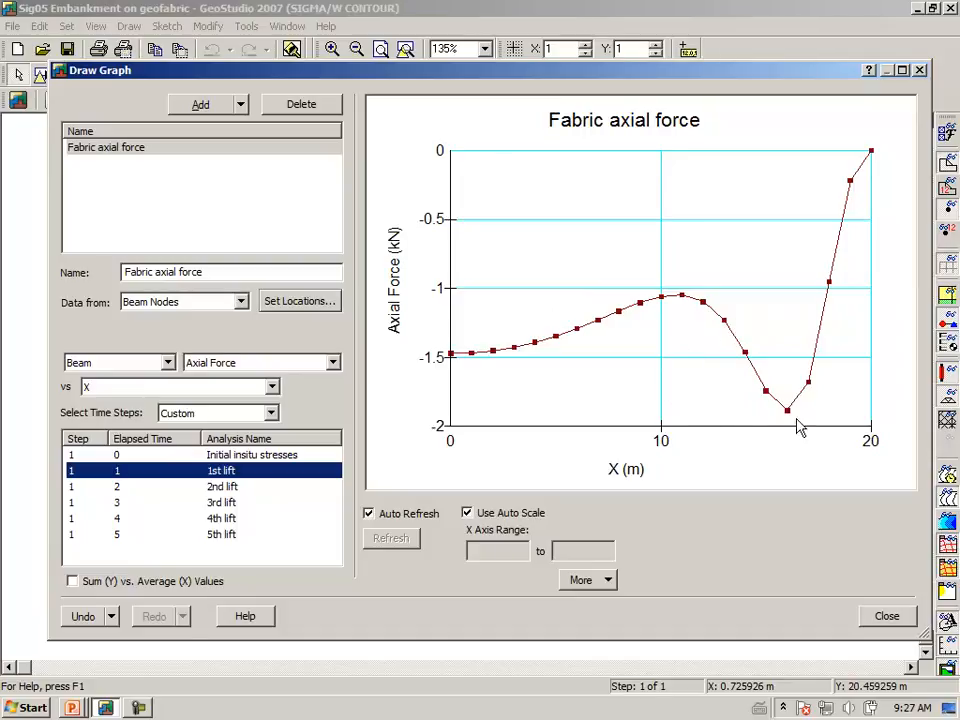
ctrl+click(241, 492)
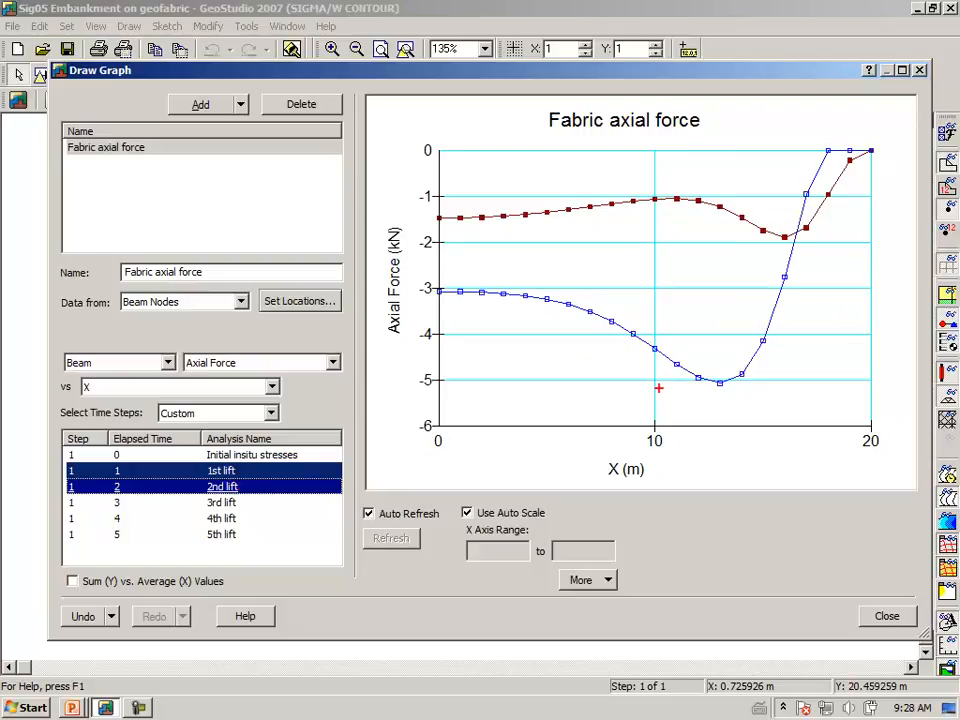
click(660, 397)
mouse_move(688, 404)
mouse_down()
mouse_move(733, 405)
mouse_move(775, 367)
mouse_move(626, 365)
mouse_move(640, 396)
mouse_up()
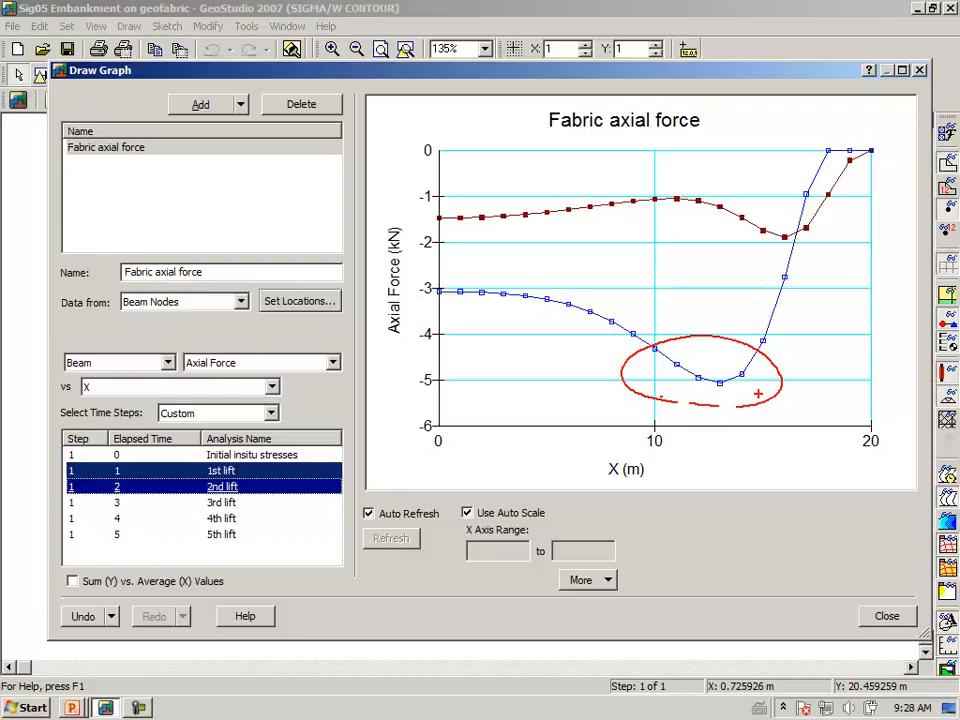
mouse_move(882, 146)
mouse_down()
mouse_move(848, 138)
mouse_move(870, 163)
mouse_move(841, 136)
mouse_up()
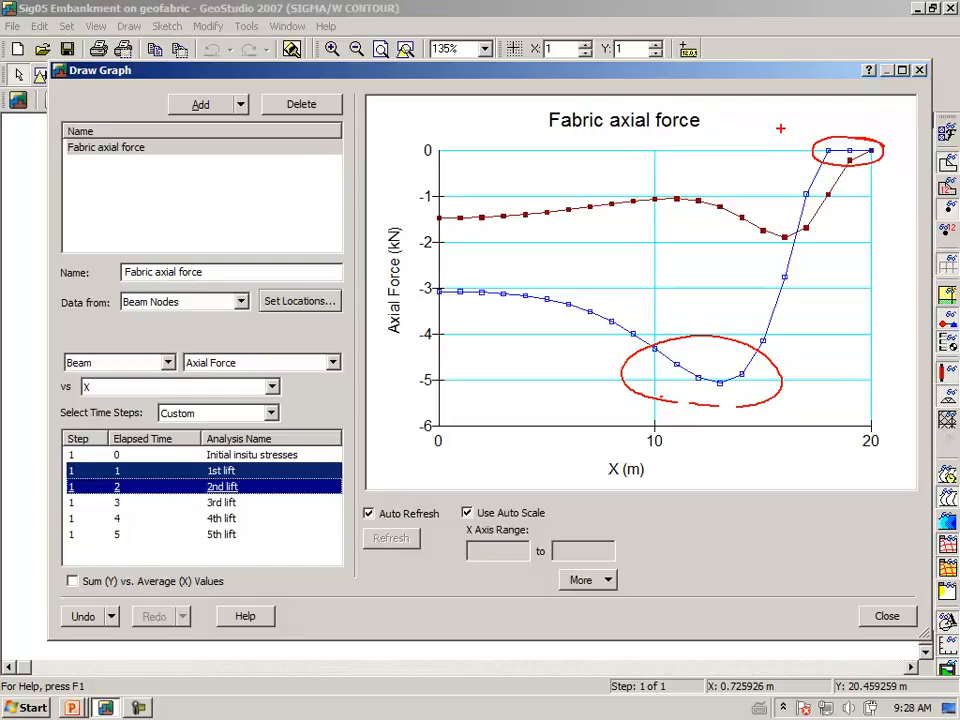
key(Escape)
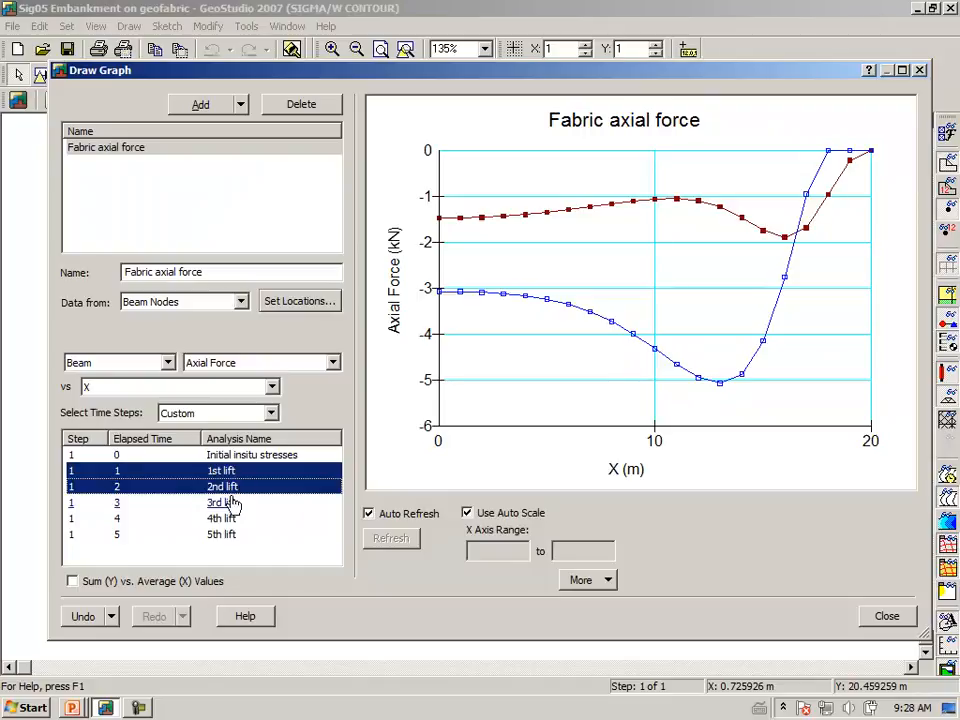
Add the 3rd lift's curve to the Fabric axial force graph and examine where its peak force lies.
ctrl+click(219, 504)
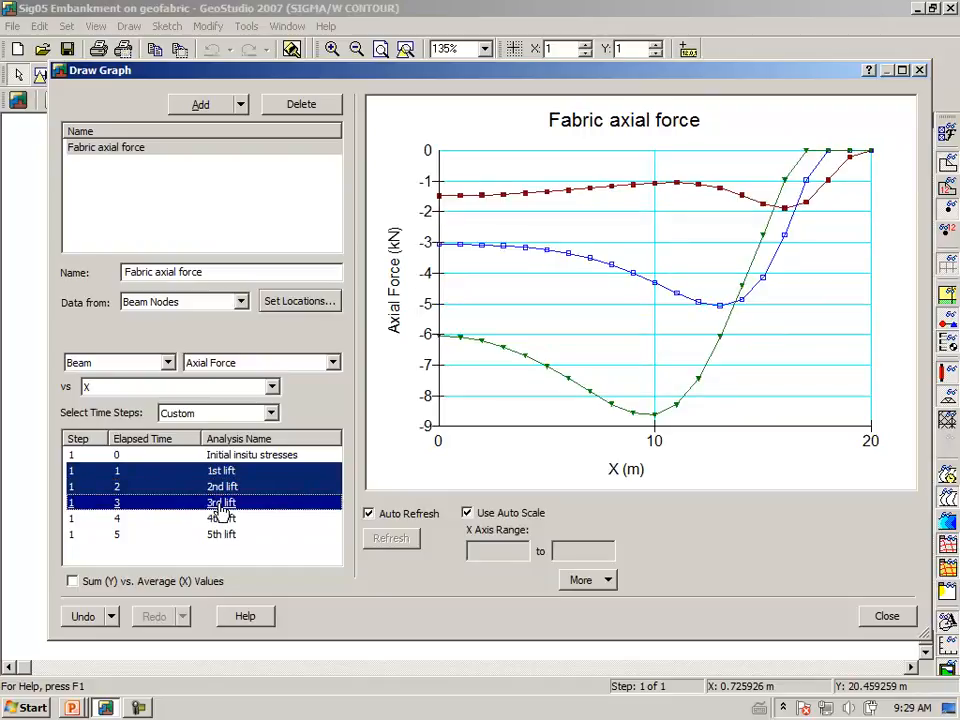
key(ctrl+2)
mouse_move(598, 422)
mouse_down()
mouse_move(664, 425)
mouse_move(568, 415)
mouse_move(600, 428)
mouse_up()
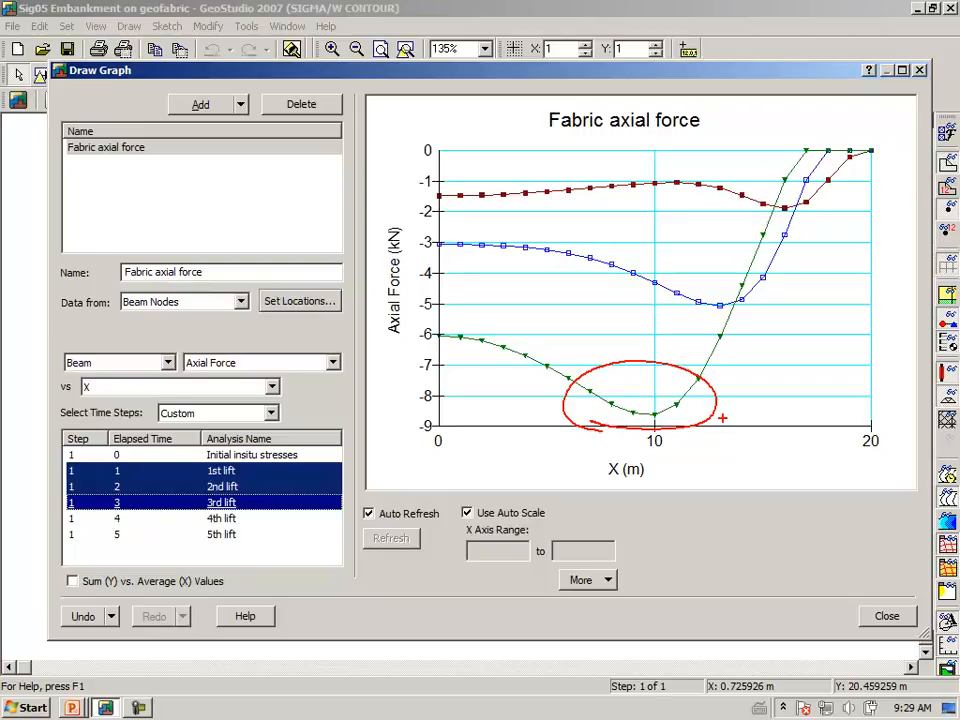
key(Escape)
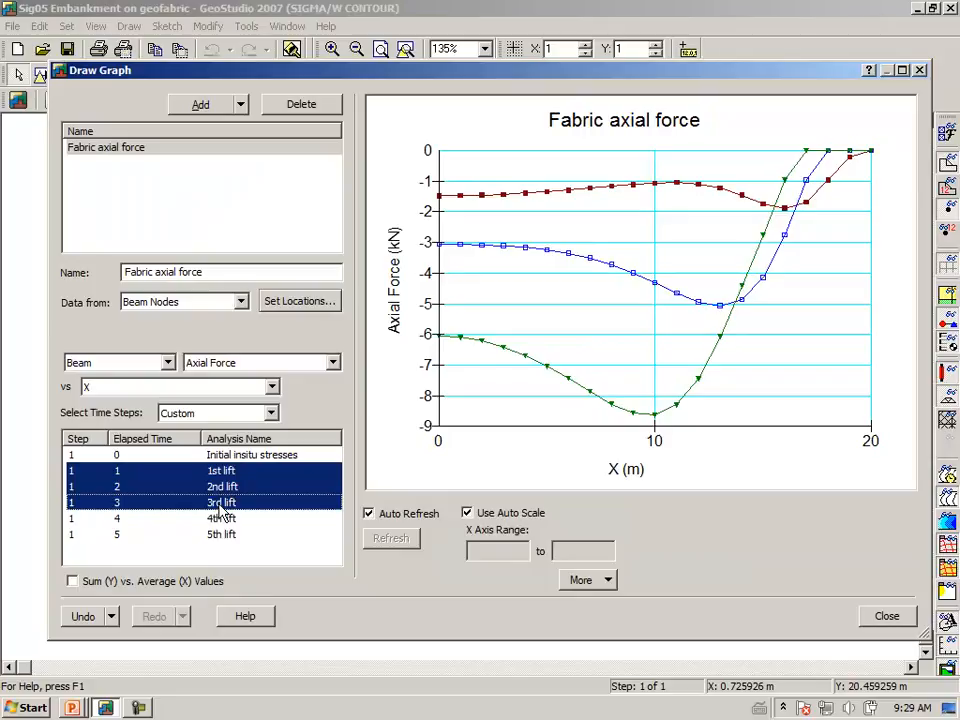
Add the 4th and 5th lift curves to the Fabric axial force graph, examine their peak and zero-force zones, and close the graph.
ctrl+click(205, 520)
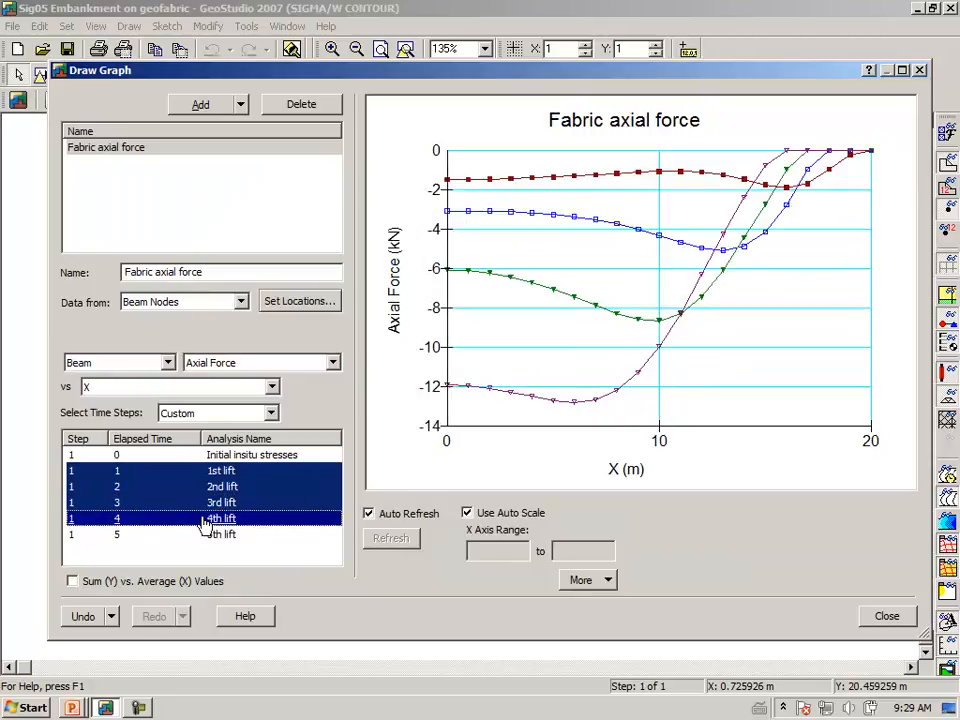
ctrl+click(231, 541)
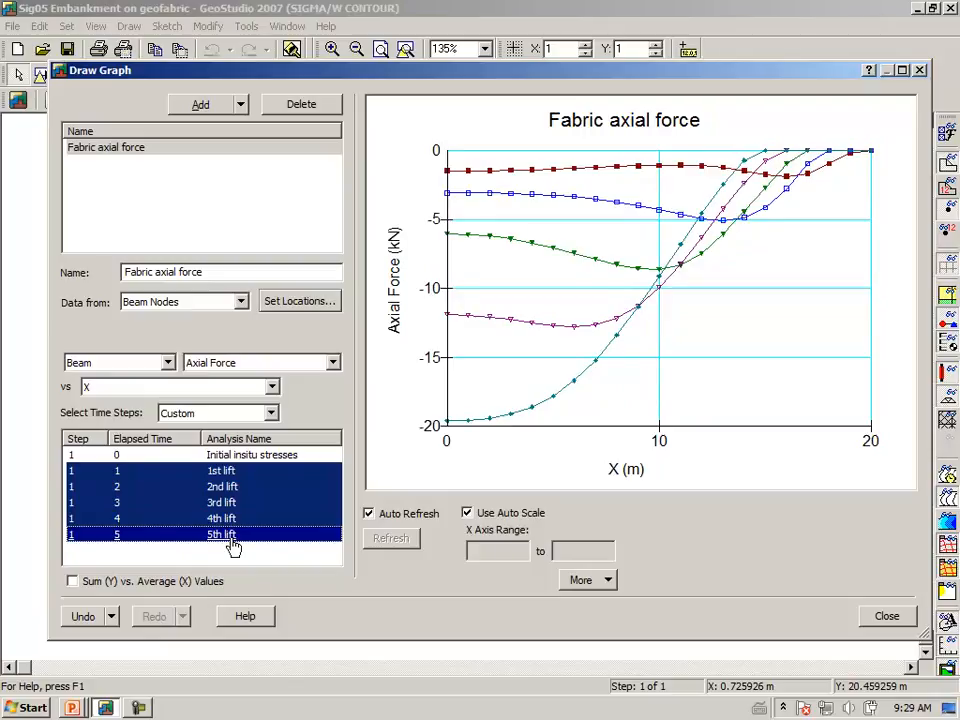
mouse_move(416, 433)
mouse_down()
mouse_move(474, 437)
mouse_move(428, 401)
mouse_move(430, 440)
mouse_up()
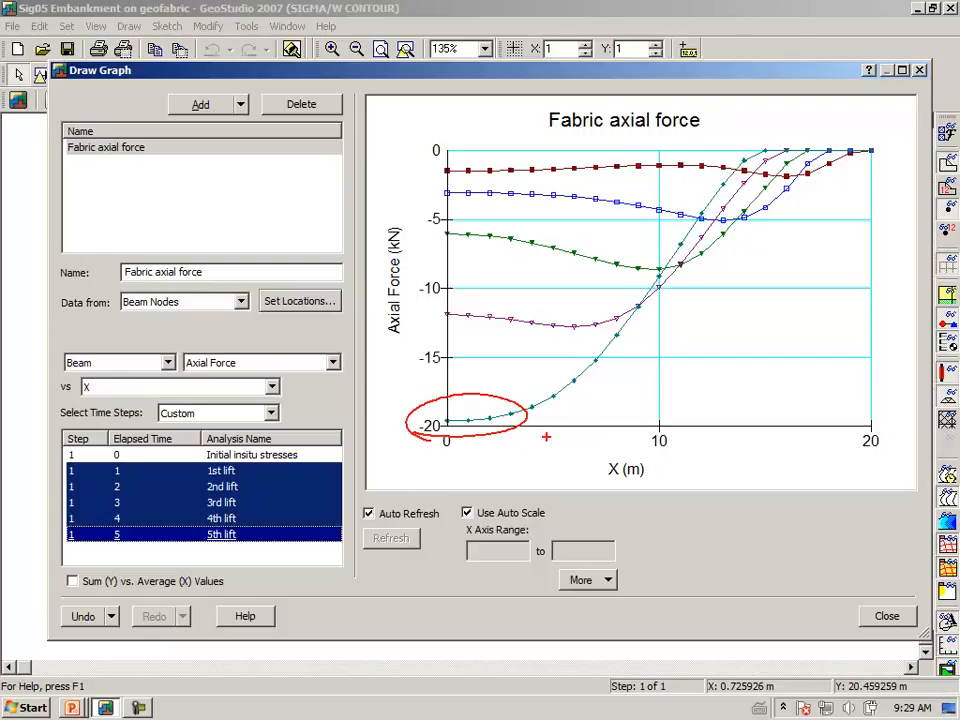
drag(759, 119, 761, 147)
drag(871, 112, 869, 148)
drag(760, 128, 868, 128)
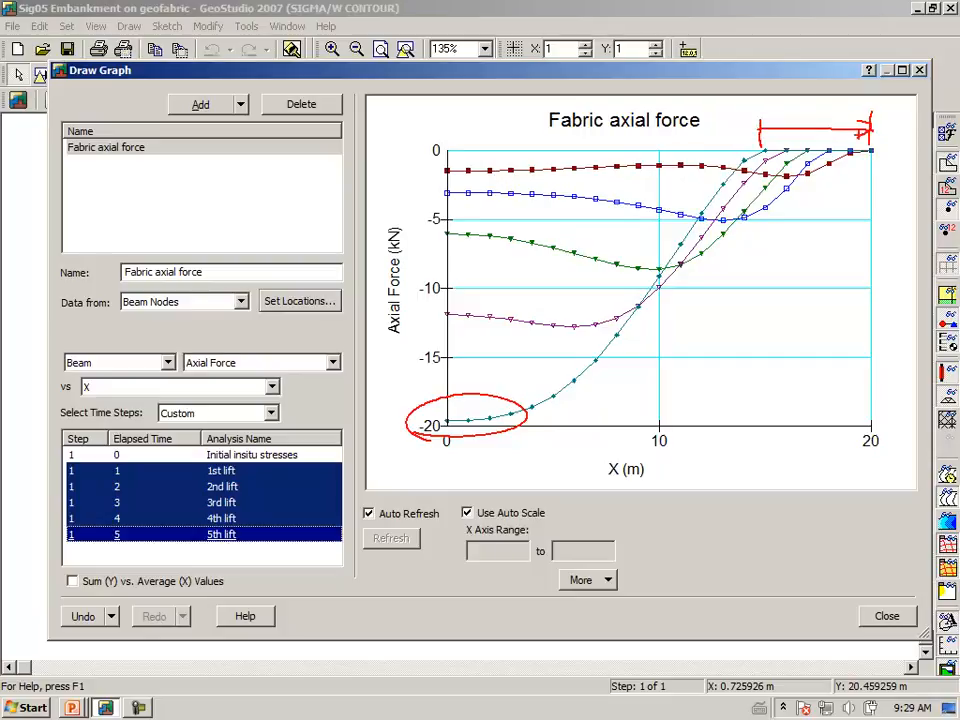
drag(768, 118, 768, 140)
key(Escape)
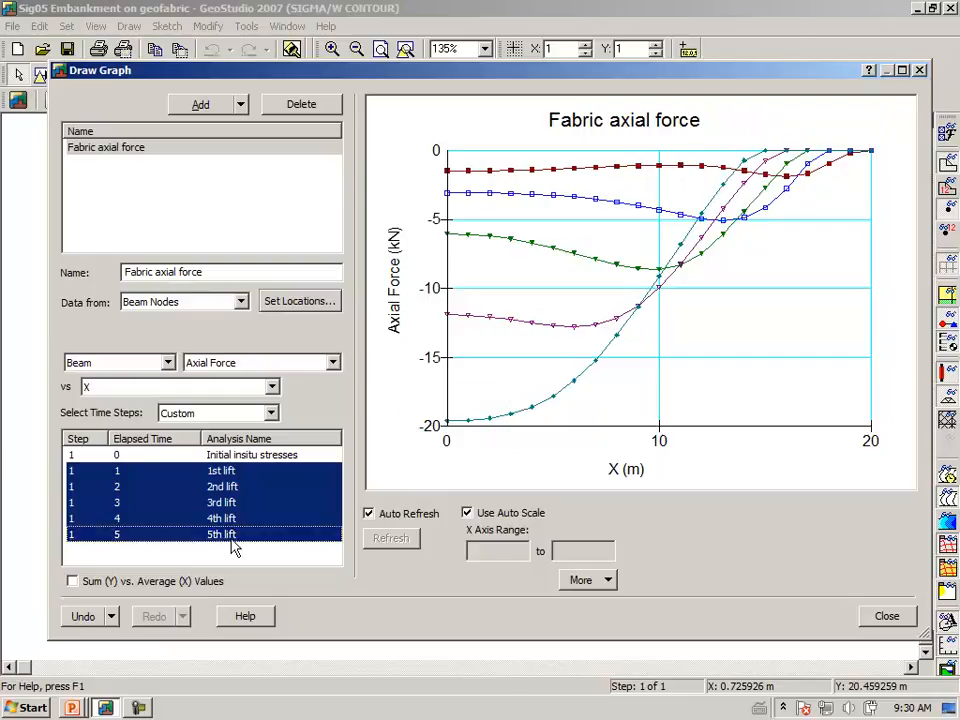
click(895, 620)
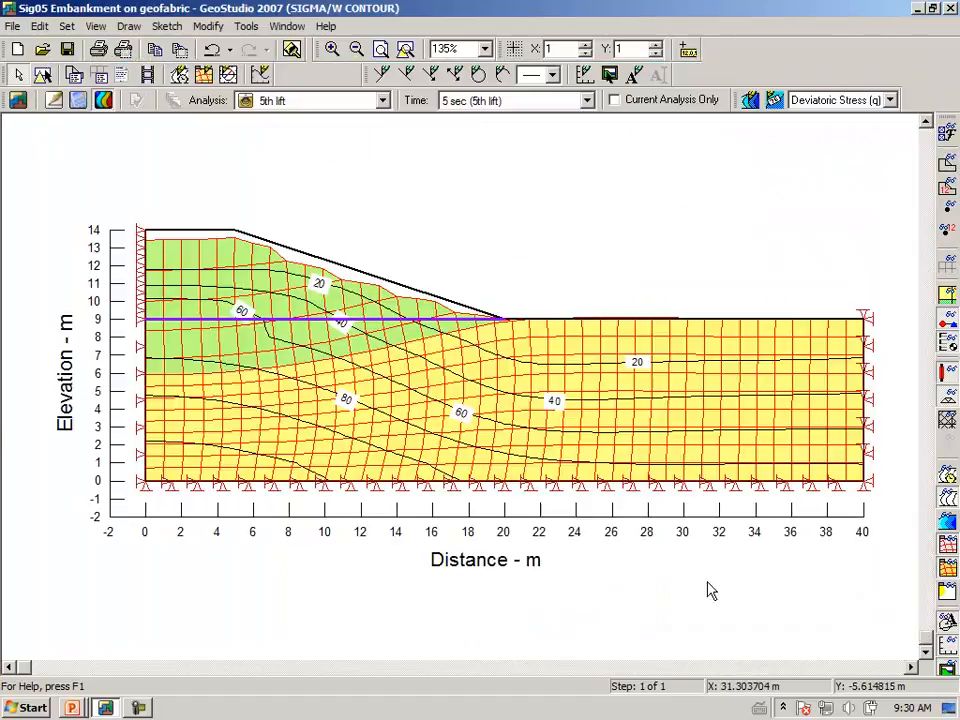